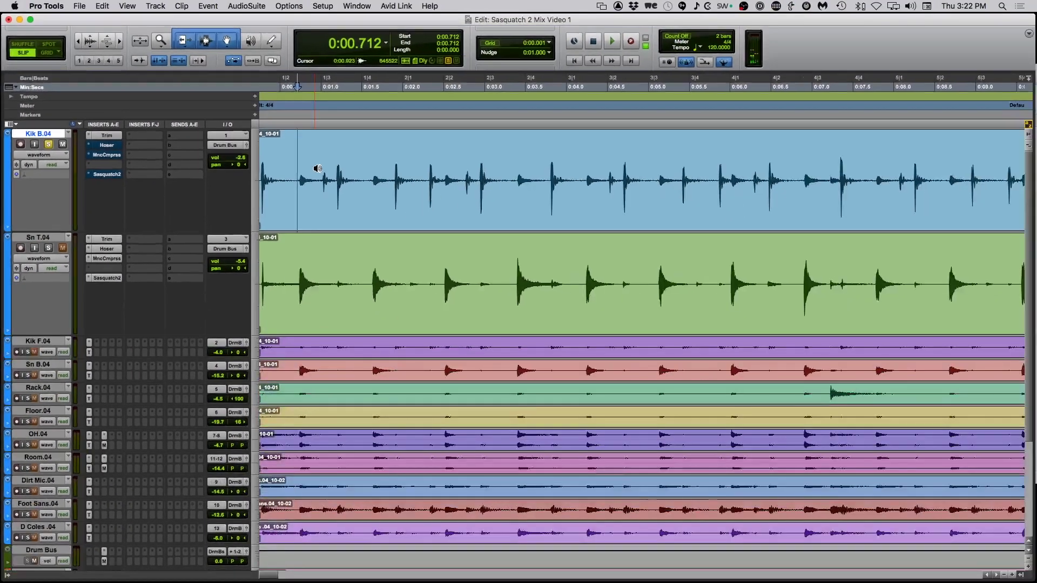
Play back the soloed Kik B.04 track from near its start with Hoser, Manic Compressor and Sasquatch 2 bypassed, and return to the session start.
click(295, 145)
key(space)
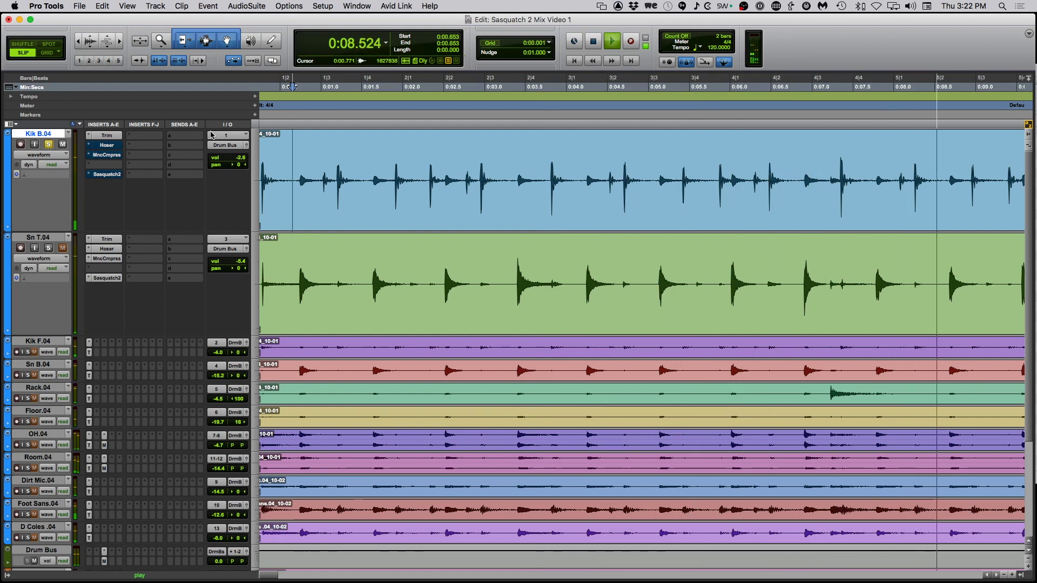
key(space)
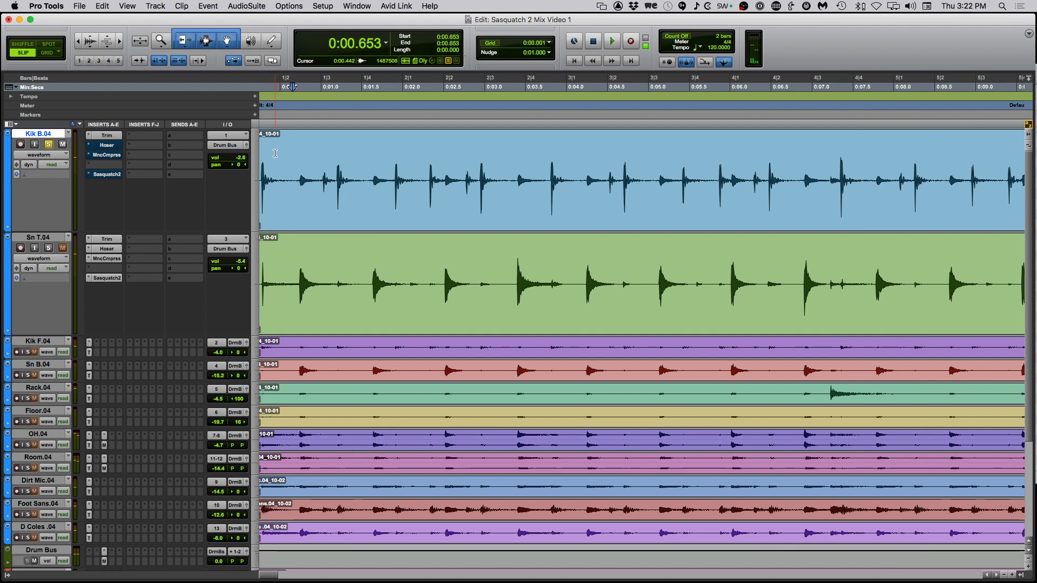
key(Return)
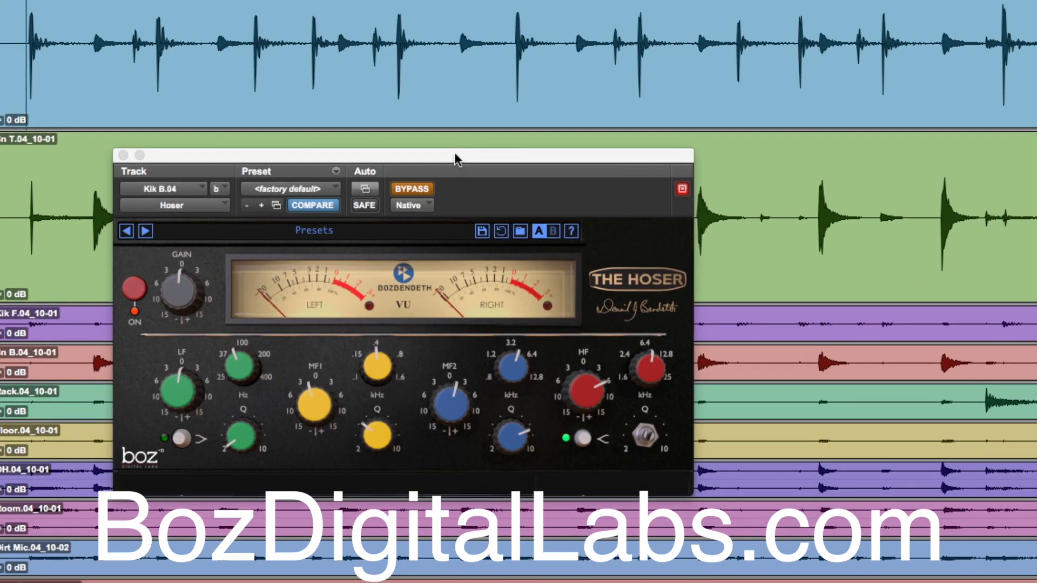
Reposition the Hoser window and play the kick from its first hit with the EQ bypassed.
drag(455, 157, 492, 132)
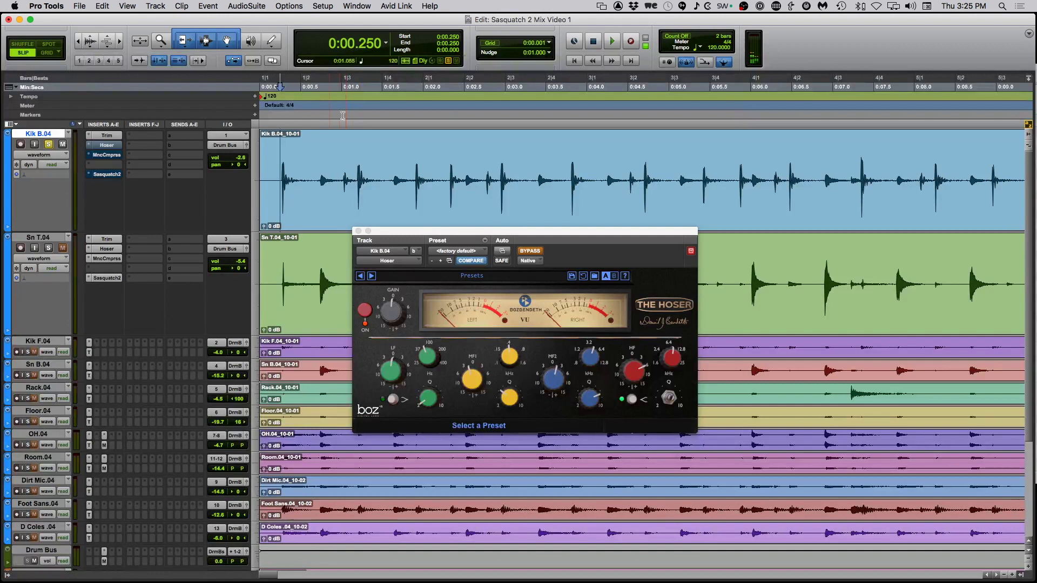
click(280, 161)
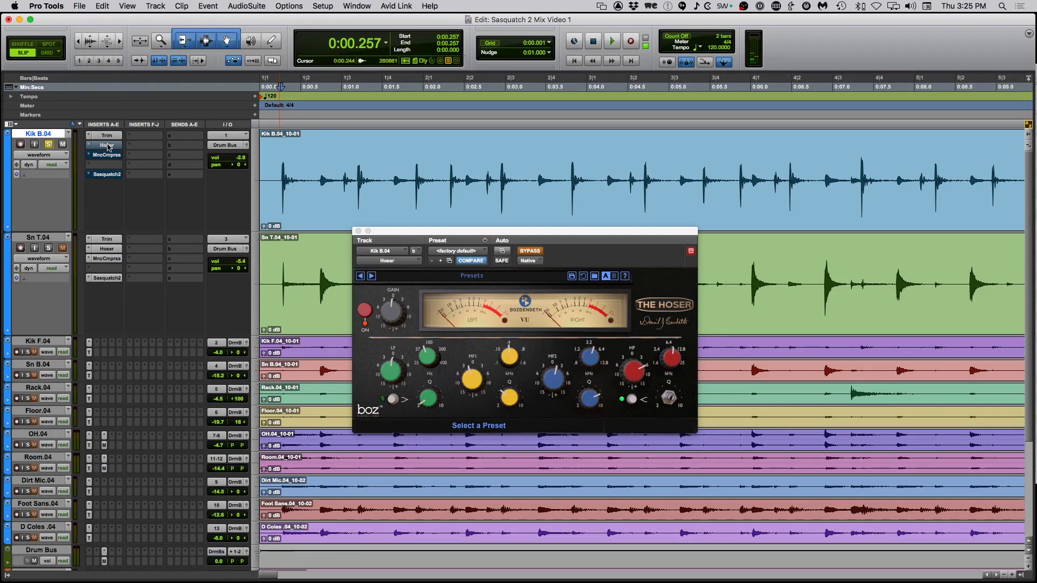
key(space)
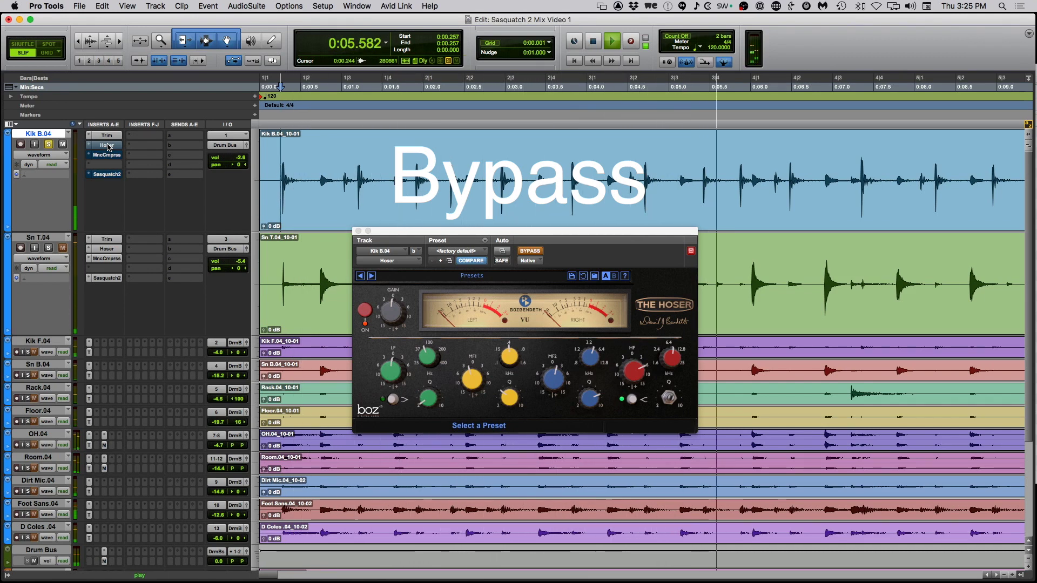
key(space)
Take the Hoser EQ on Kik B.04 out of bypass and play the same passage through it.
super+click(107, 144)
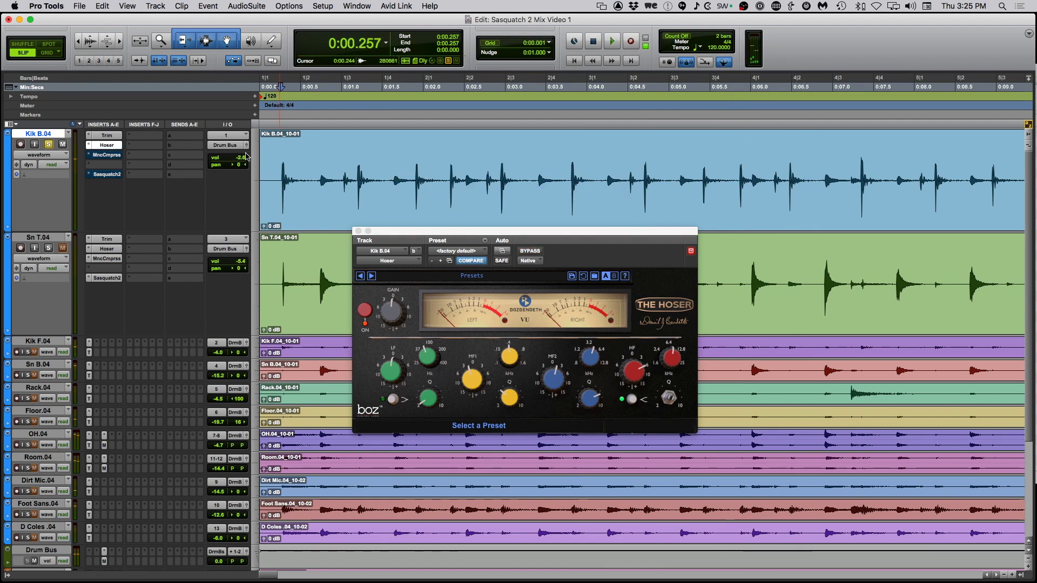
key(space)
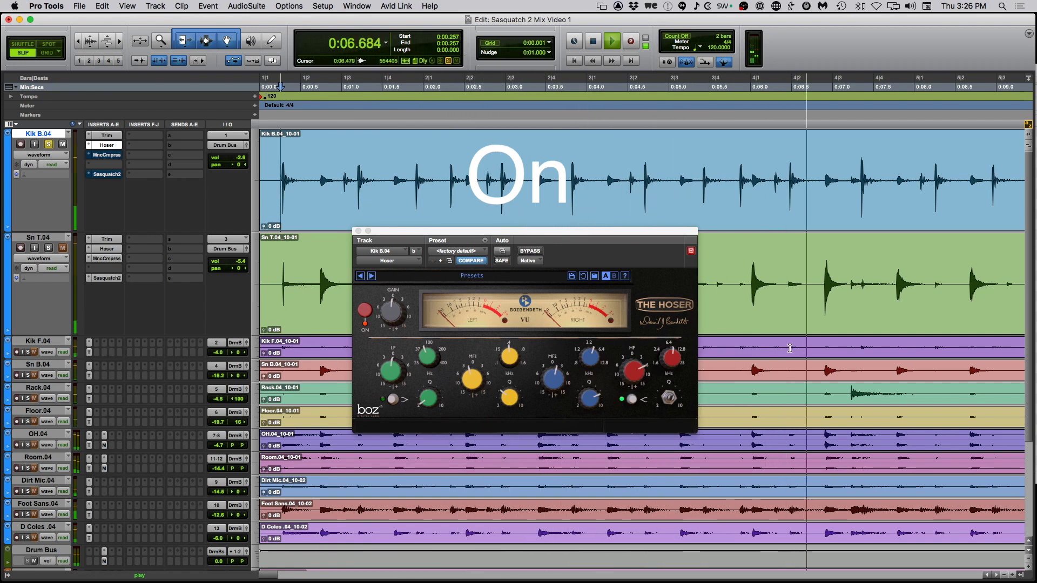
key(space)
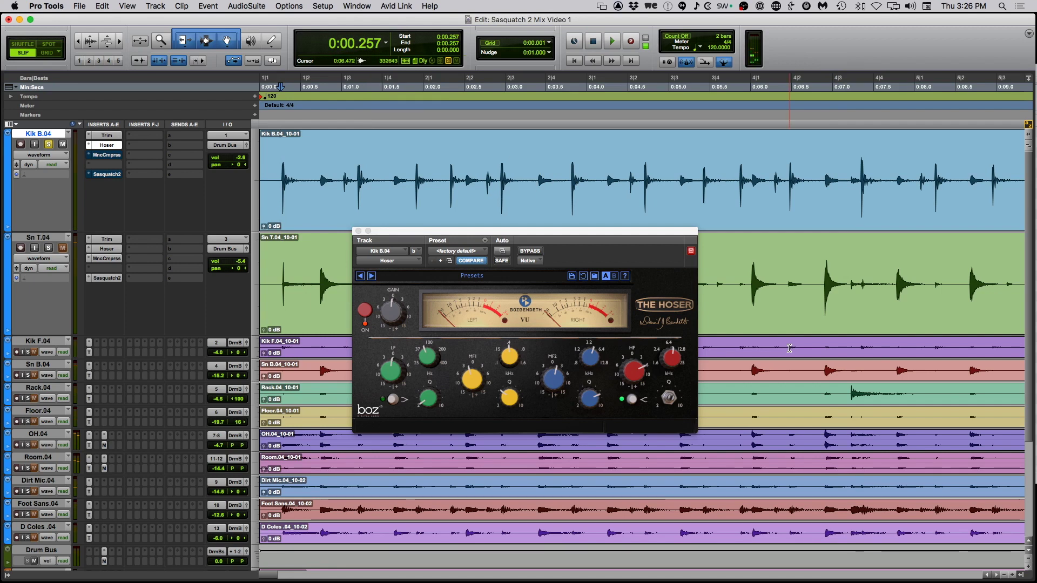
Open the Manic Compressor on the Kik B.04 track and reposition its window so all its controls are in view.
click(106, 155)
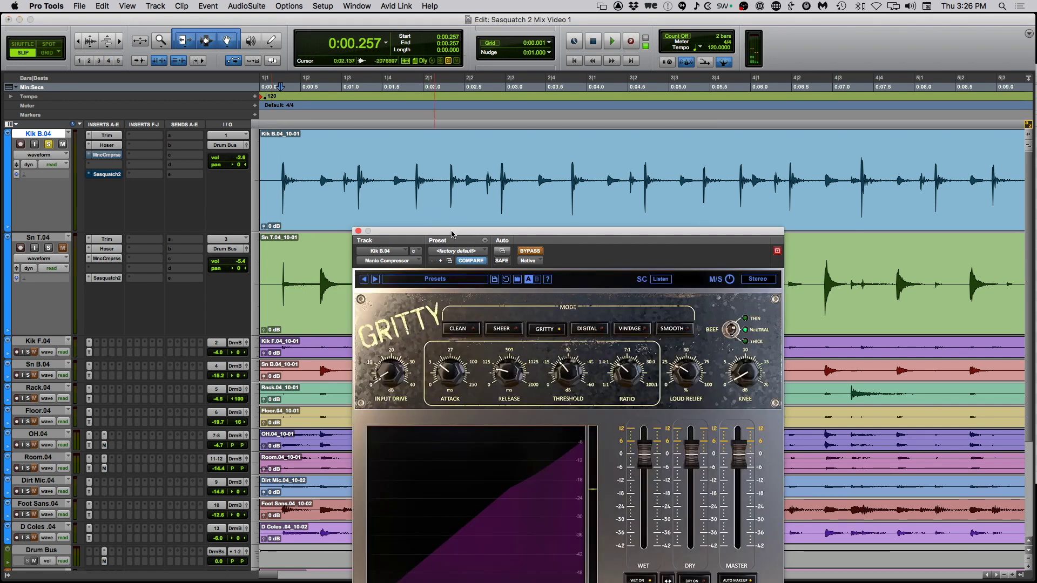
drag(451, 234, 408, 145)
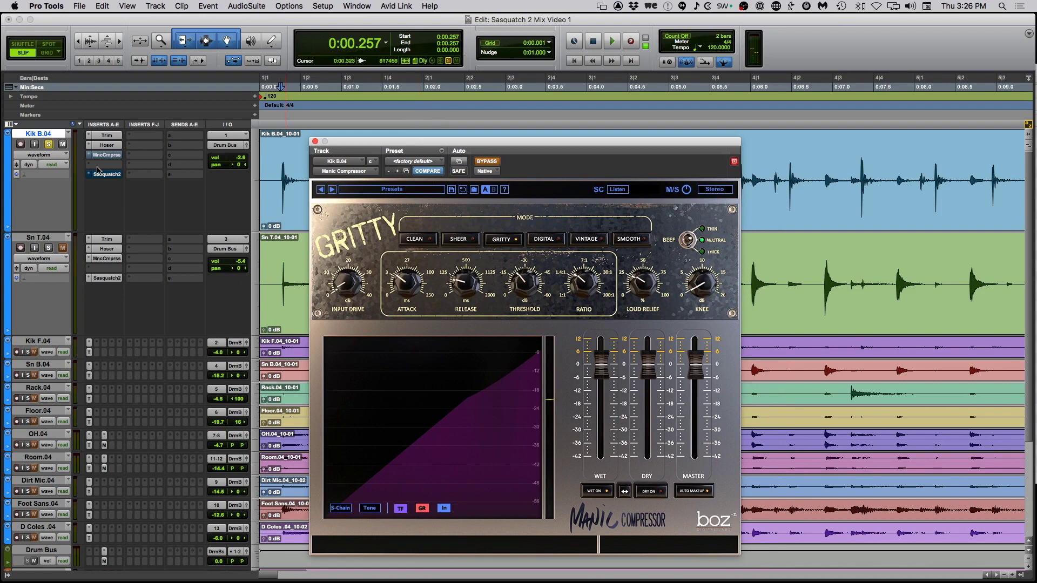
mouse_move(405, 280)
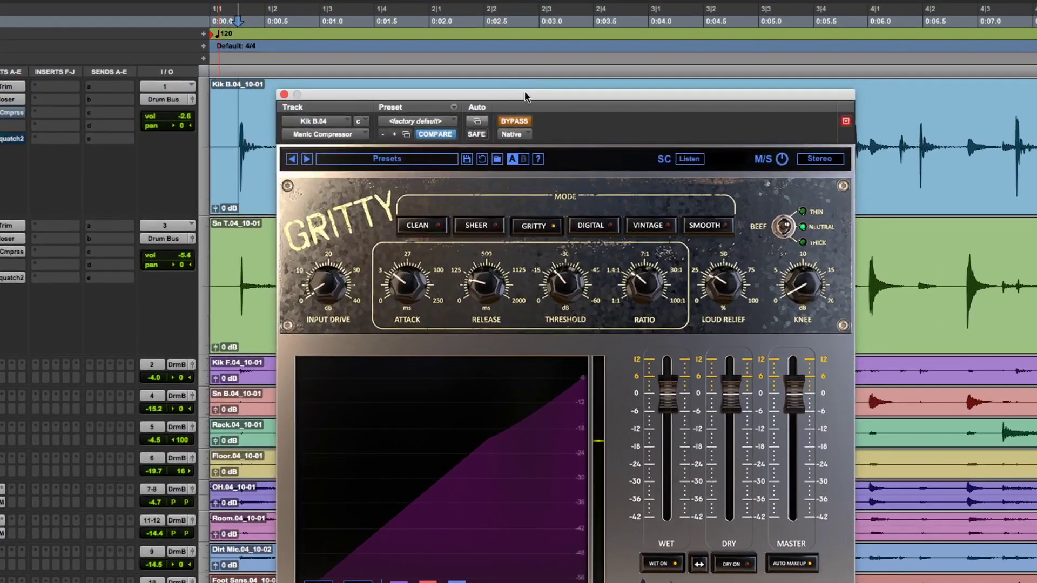
drag(524, 97, 452, 19)
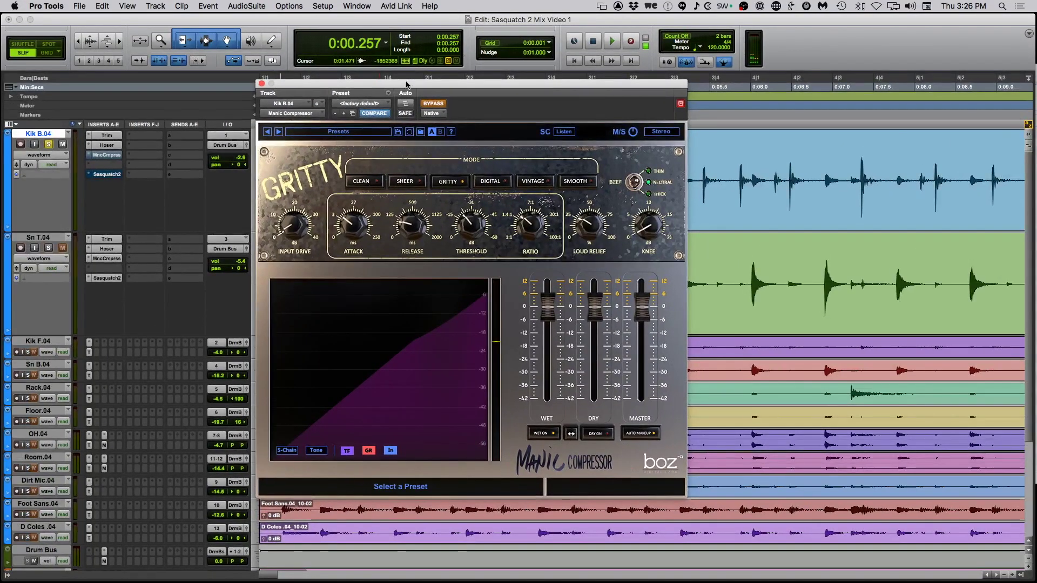
Uncover the first kick hit and play the kick from there with the Manic Compressor bypassed.
drag(406, 85, 484, 134)
click(283, 172)
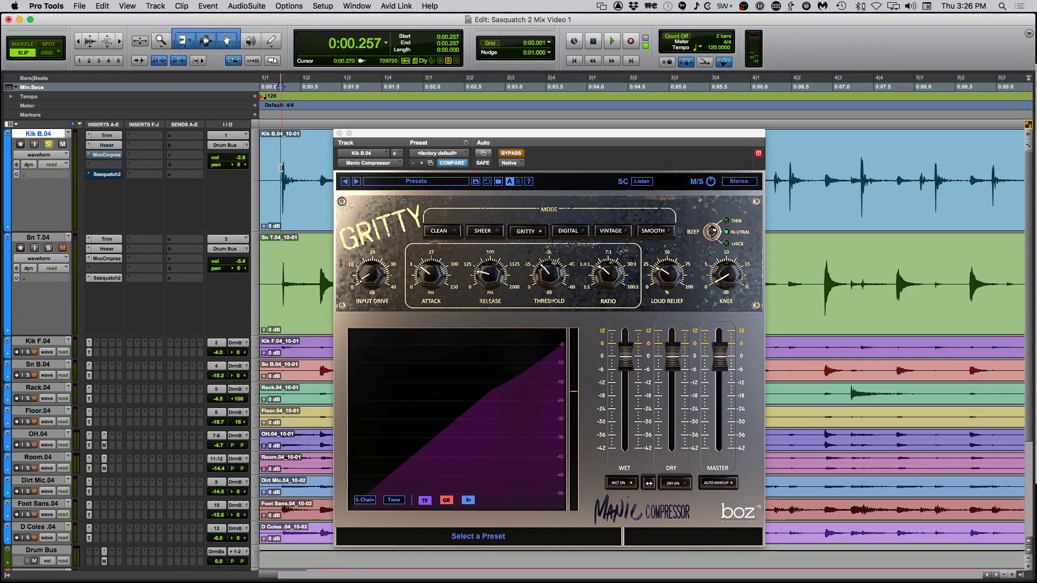
key(space)
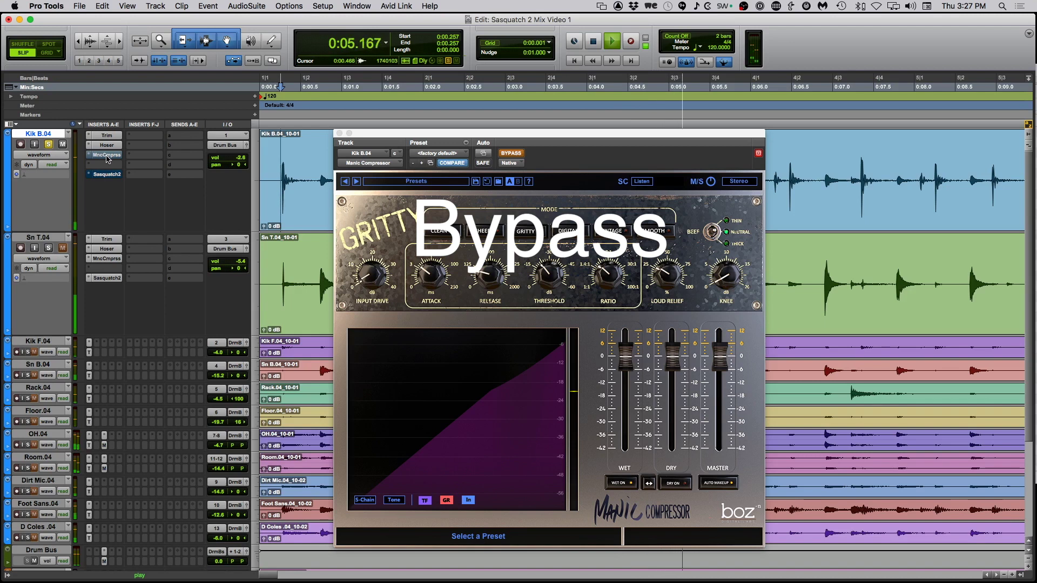
Take the Manic Compressor on Kik B.04 out of bypass and play the same passage through it.
key(space)
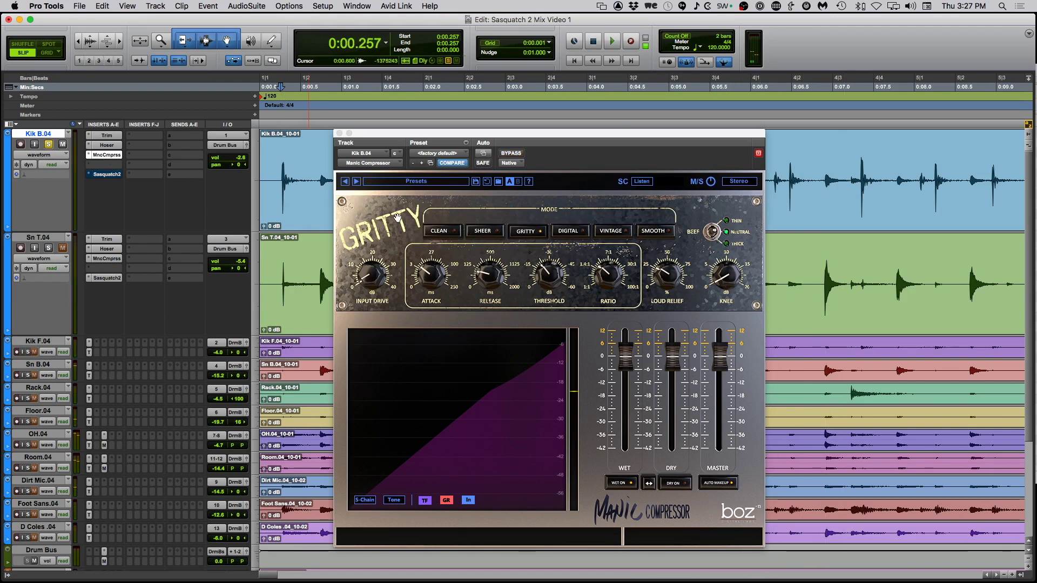
key(space)
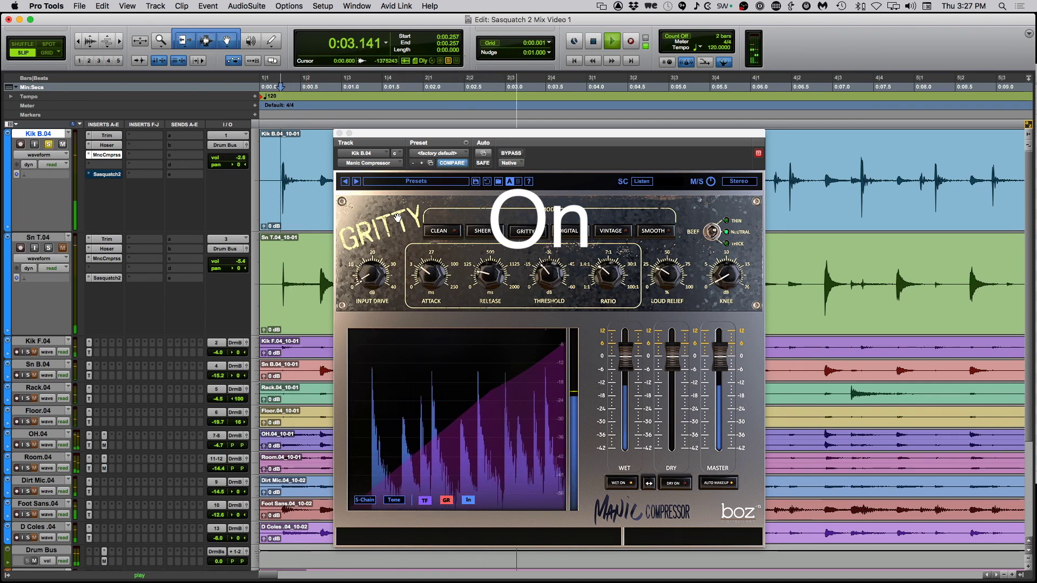
mouse_move(633, 294)
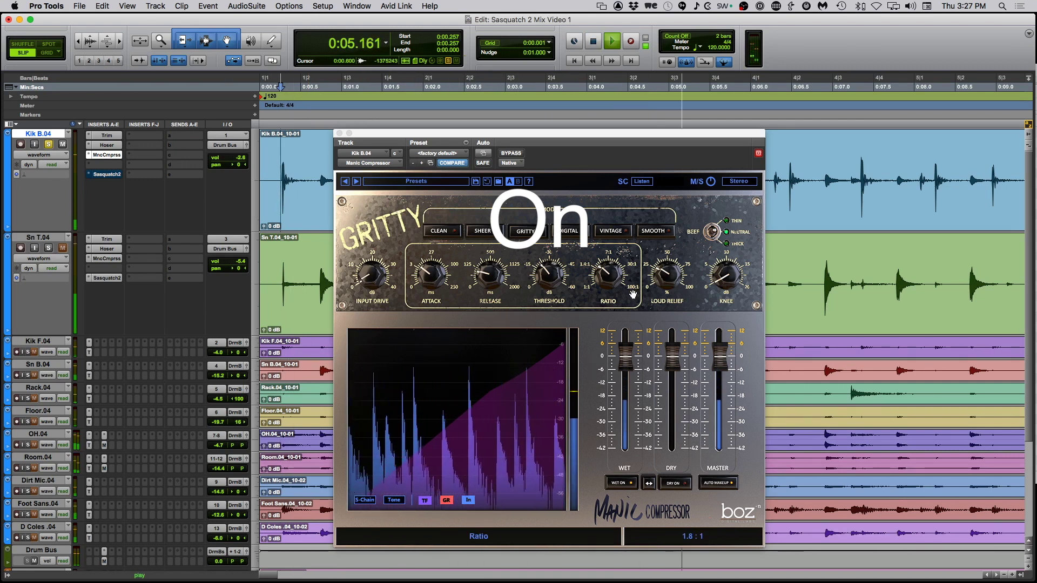
key(space)
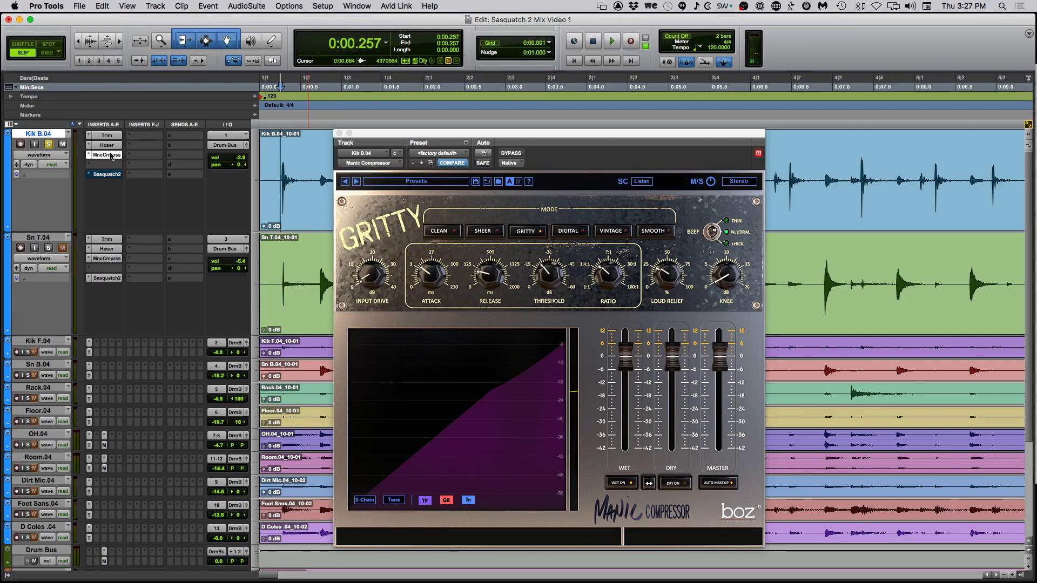
Close the Manic Compressor, open Sasquatch 2 on the Kik B.04 track and reposition its window.
click(339, 133)
click(107, 174)
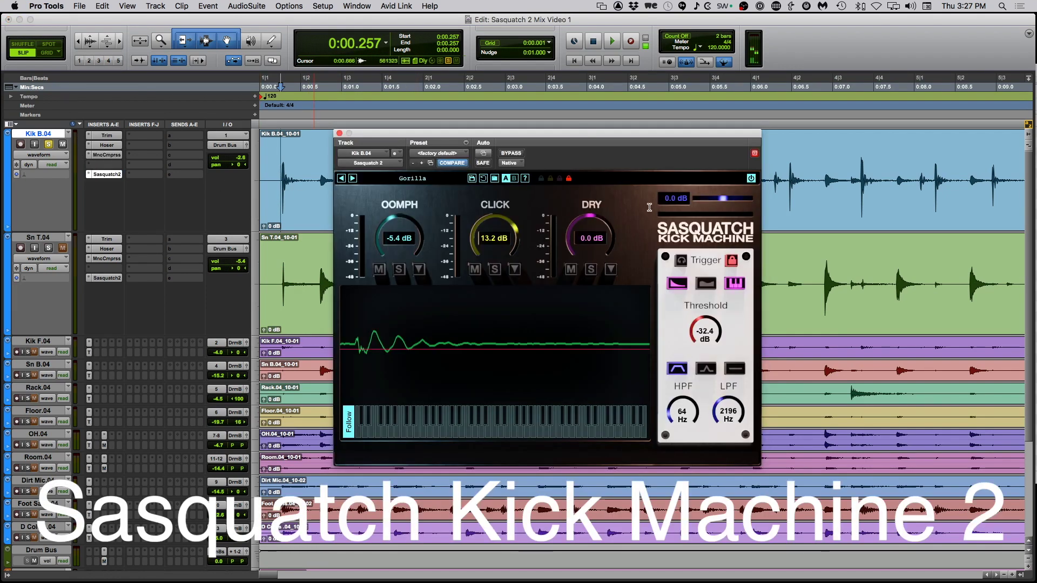
drag(583, 134, 541, 140)
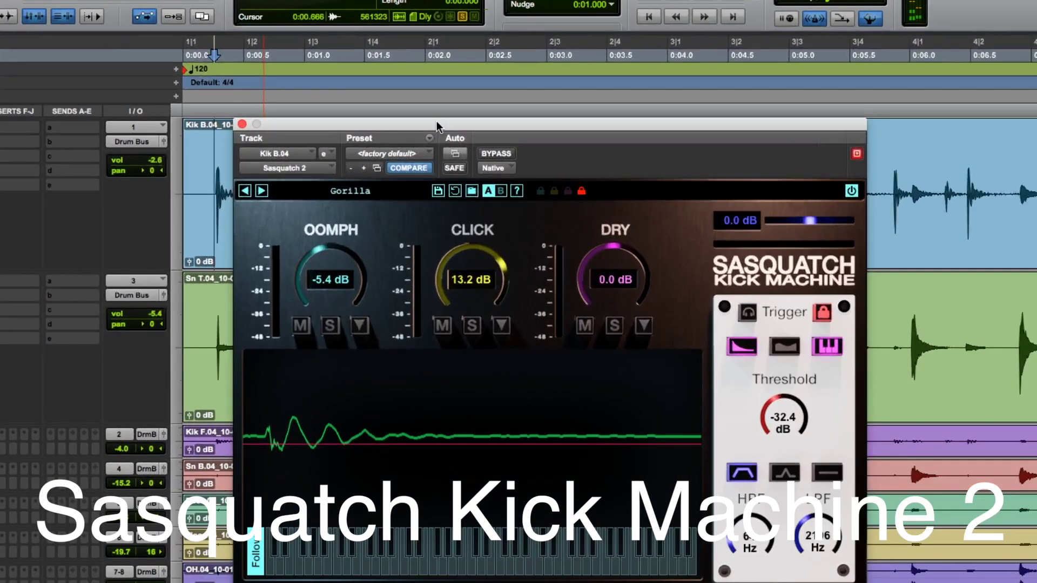
drag(437, 125, 403, 66)
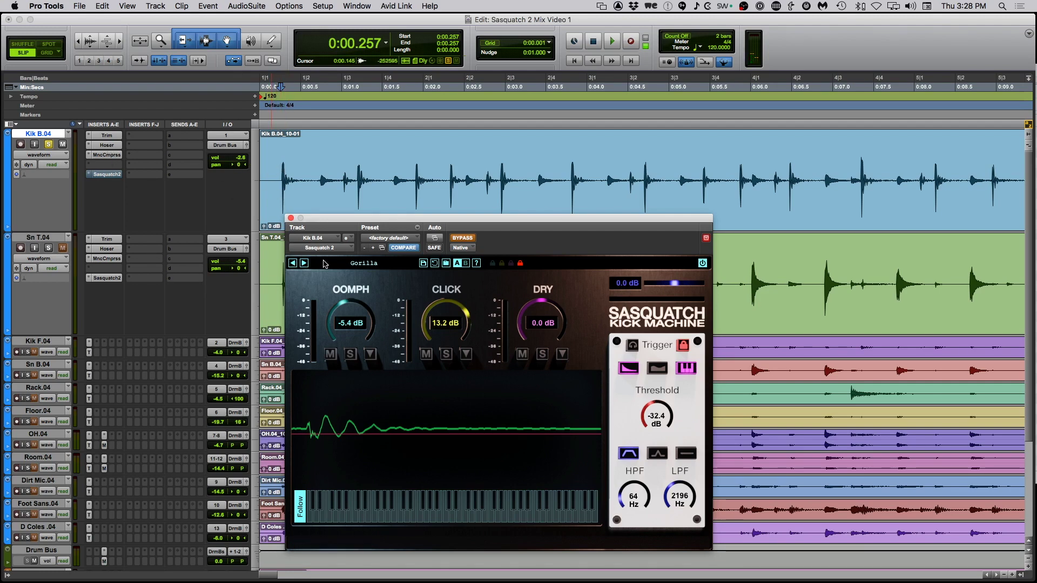
Place the playback start just before the first kick hit and play the track with Sasquatch 2 bypassed.
click(284, 163)
click(279, 163)
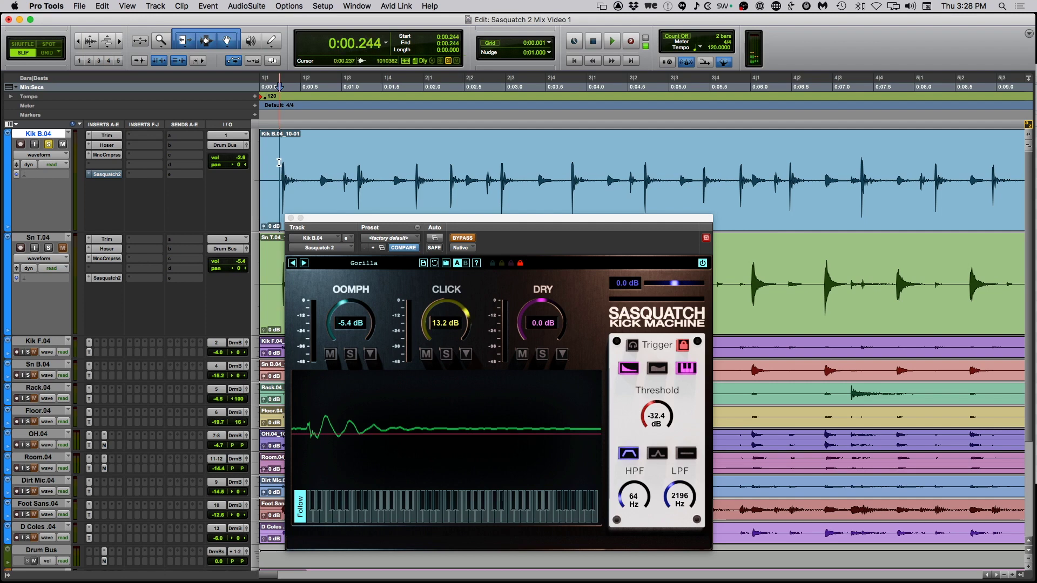
click(279, 163)
key(space)
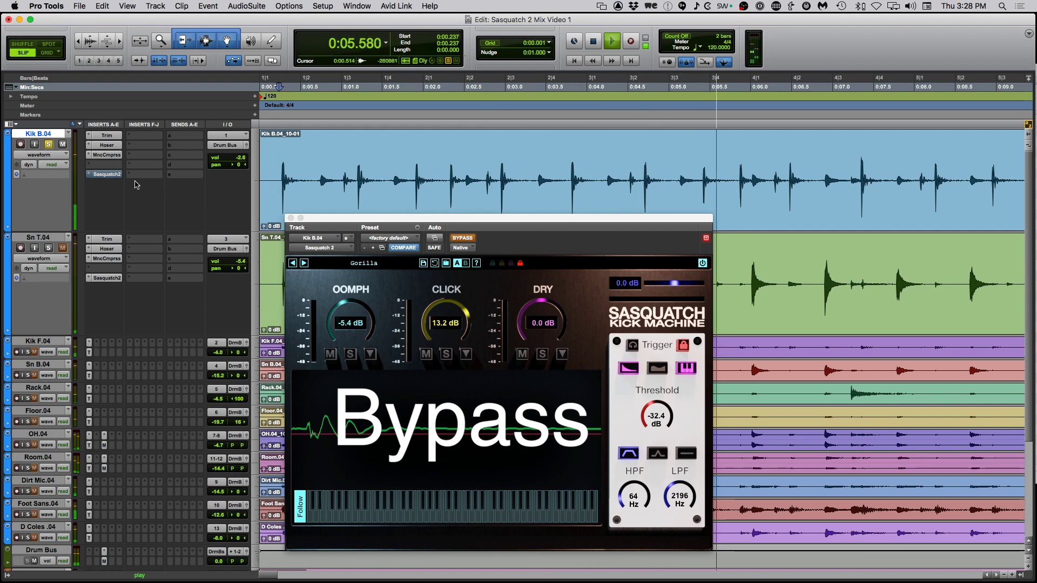
key(space)
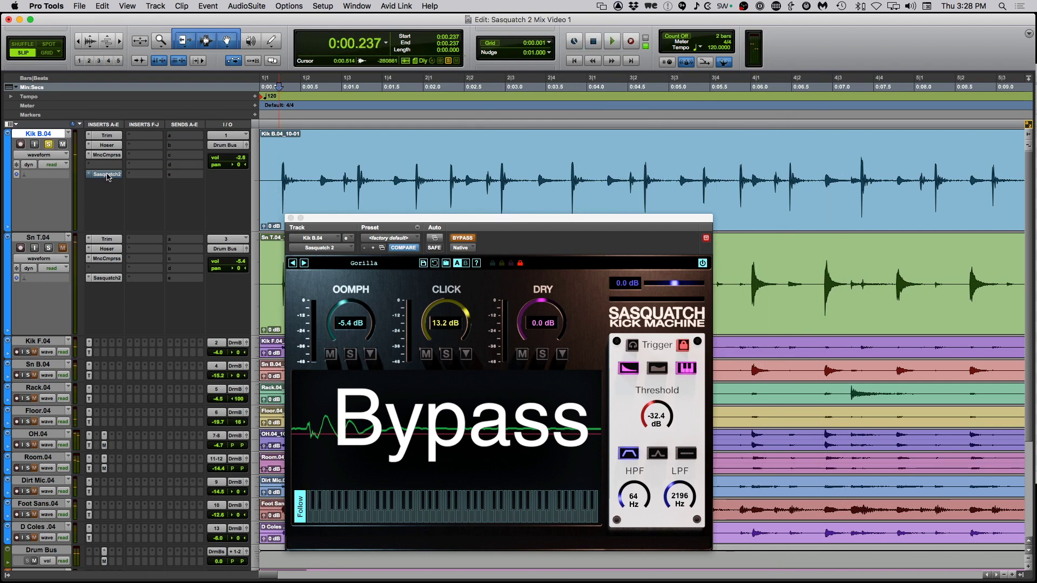
Take Sasquatch 2 on Kik B.04 out of bypass and play the same passage through it.
super+click(107, 175)
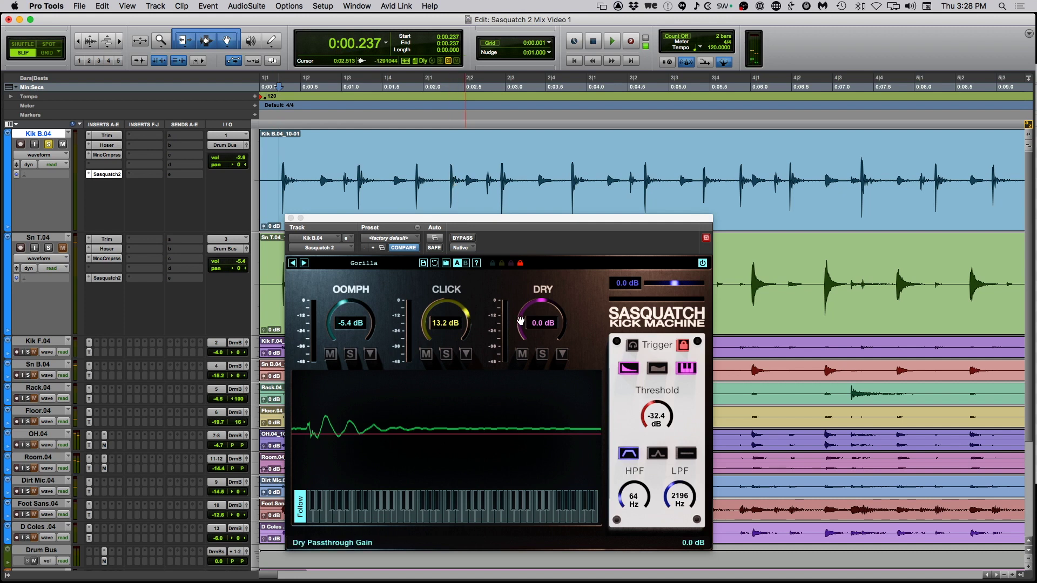
key(space)
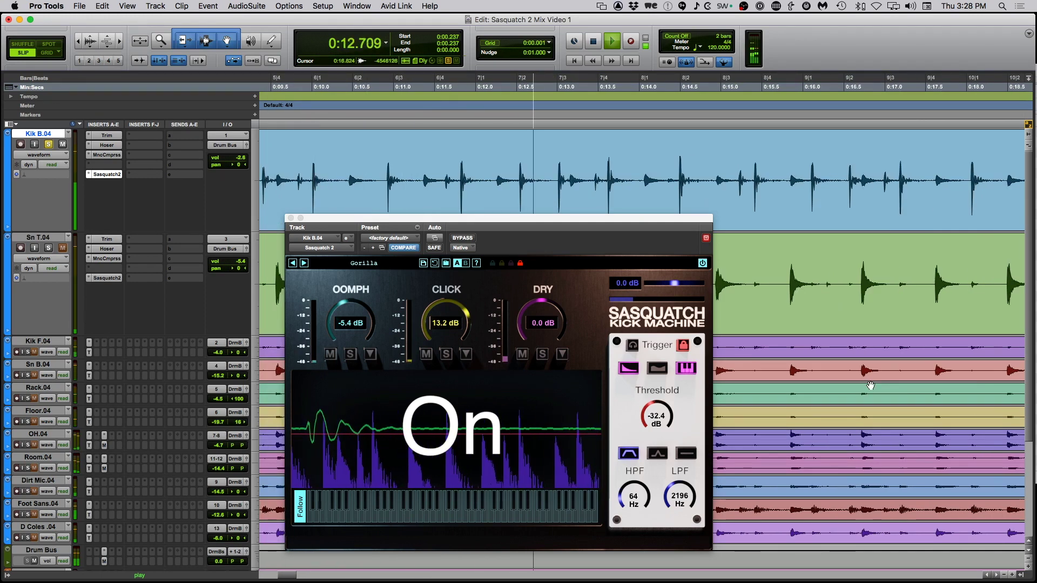
key(space)
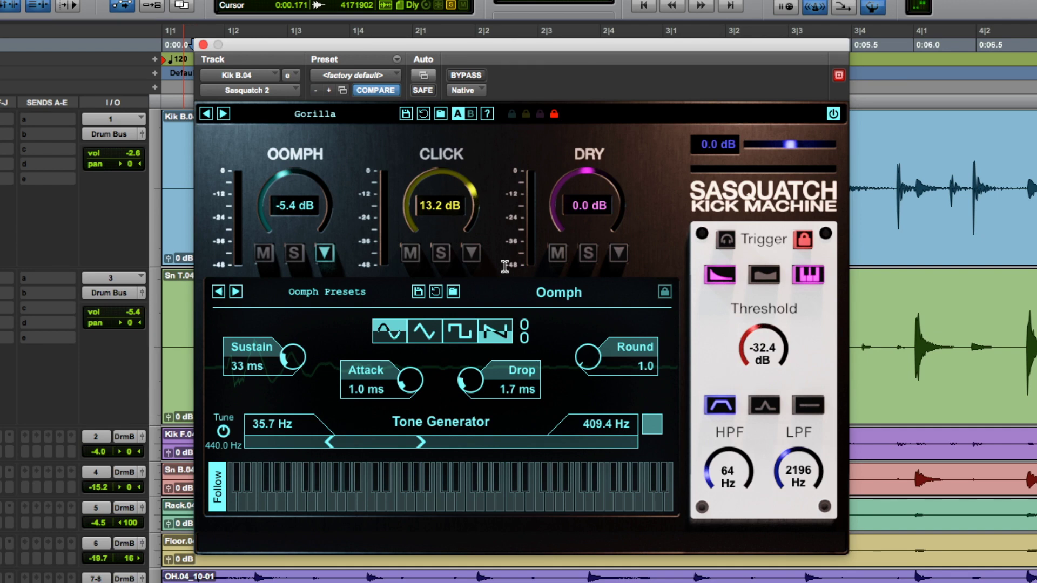
Mute the Click and Oomph channels in Sasquatch 2 and return its display to the waveform view.
click(410, 252)
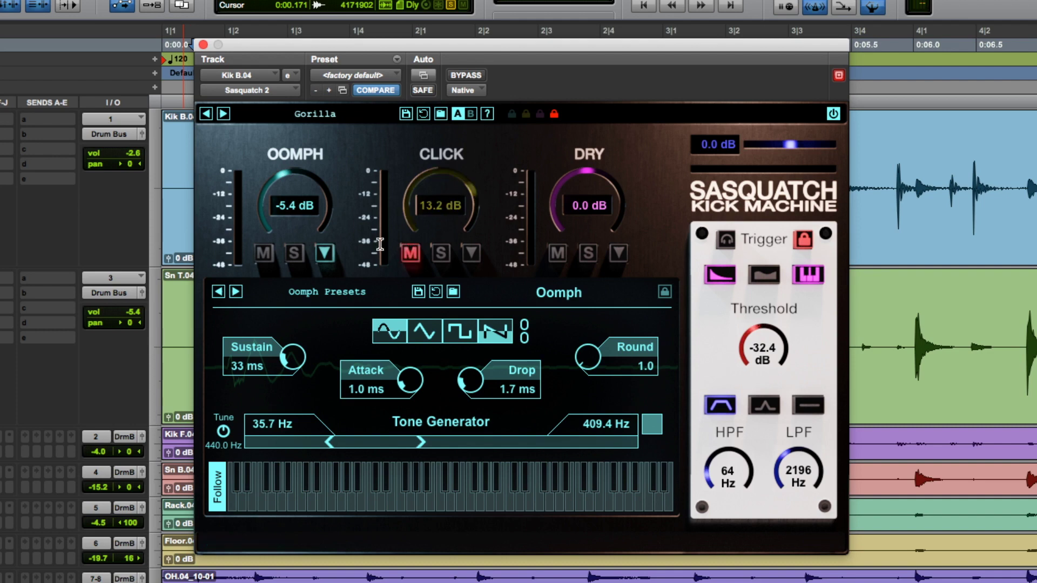
click(265, 253)
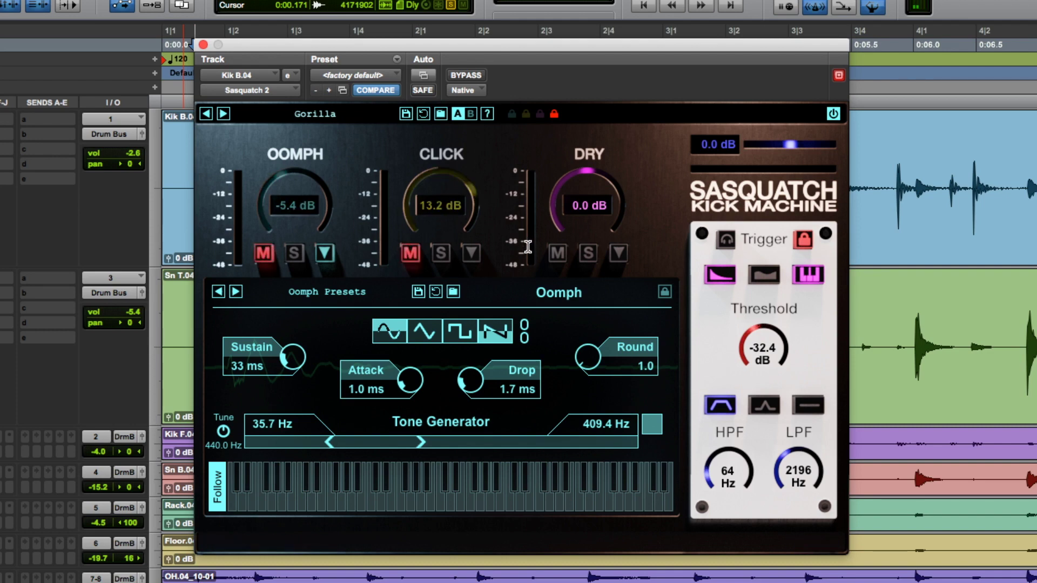
click(618, 252)
click(618, 252)
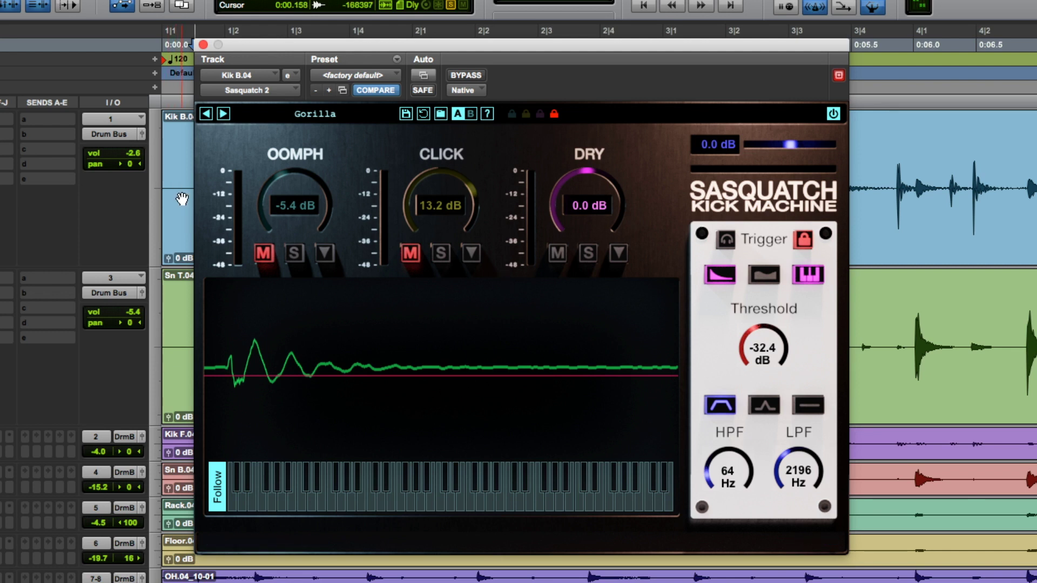
Play the kick with only the Dry signal, and unmute Oomph and then Click during playback.
key(space)
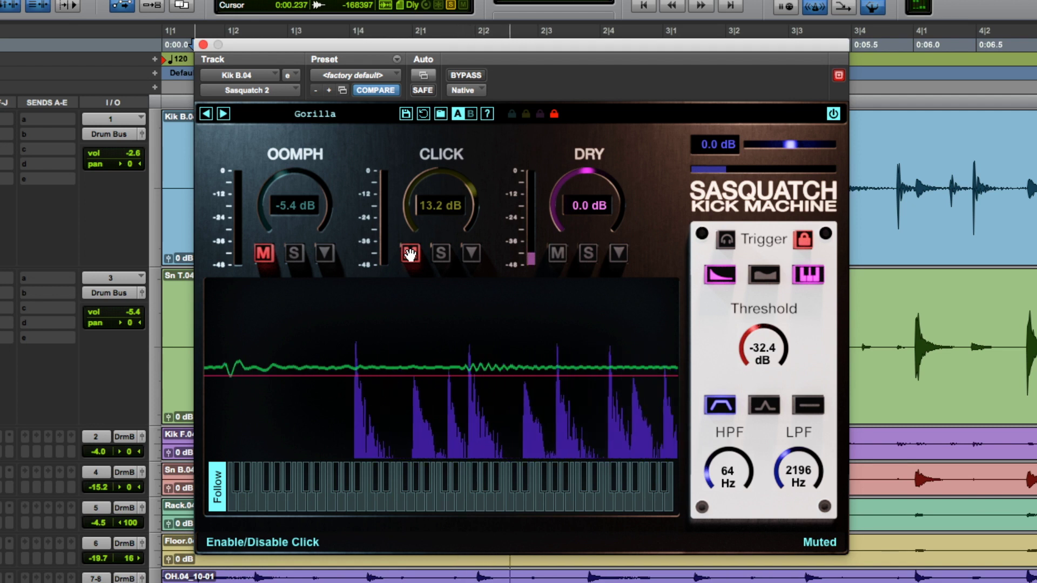
click(263, 253)
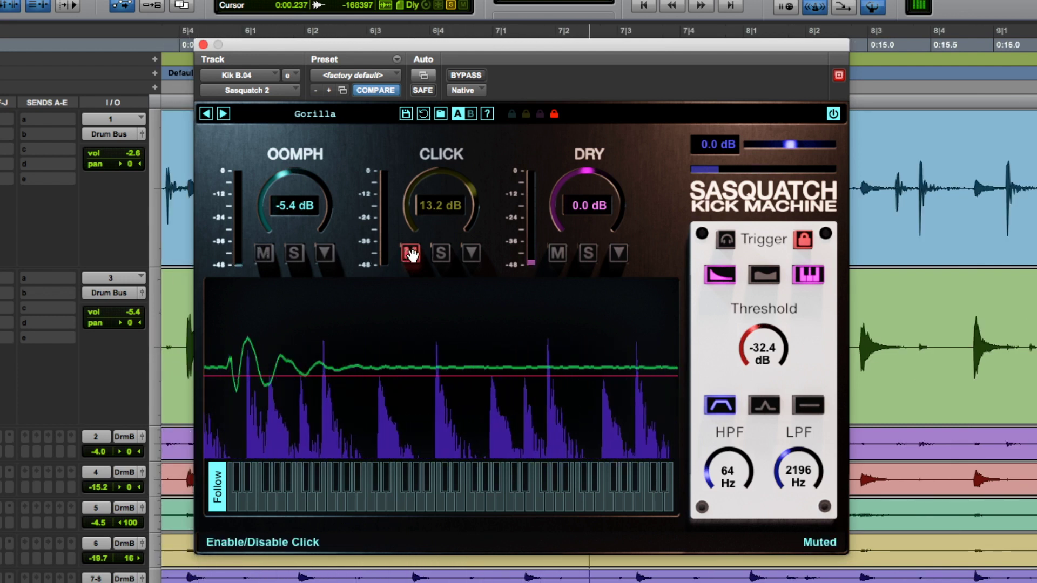
click(410, 252)
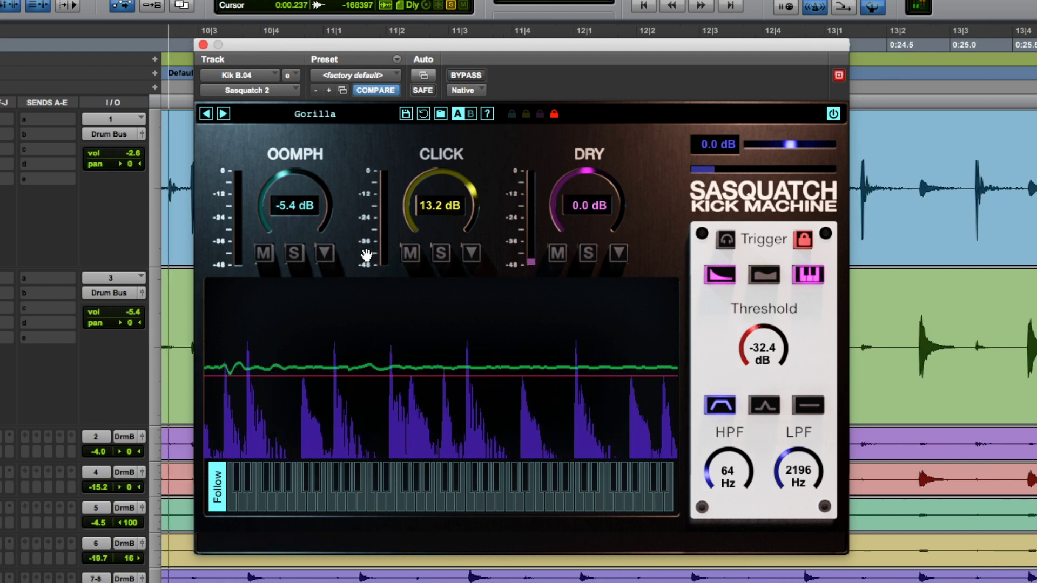
Solo the Oomph channel in Sasquatch 2 during playback and show its tone generator settings.
click(294, 253)
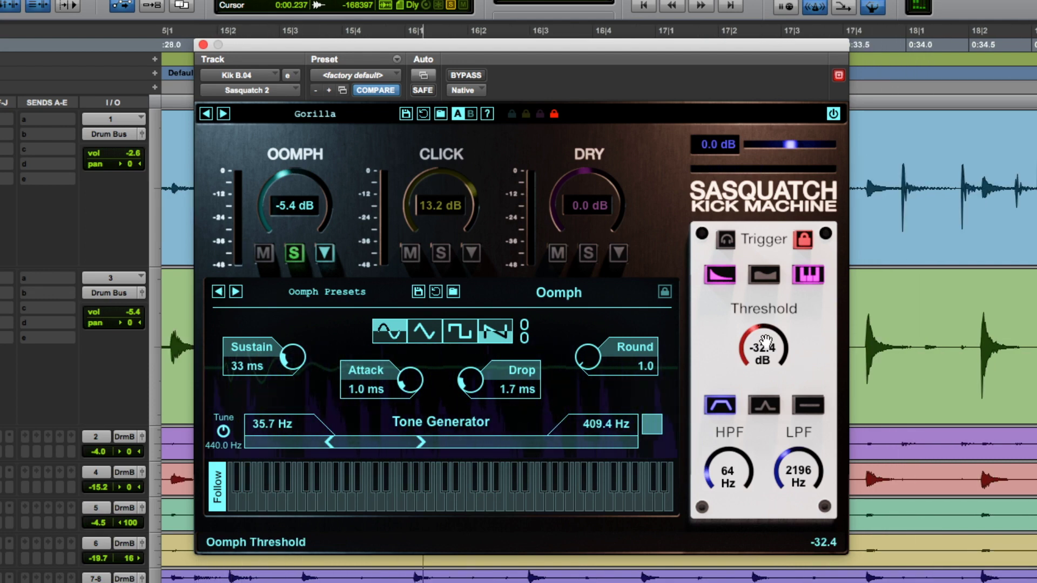
Lower the trigger threshold in Sasquatch 2 to -40.3 dB and solo the Click channel.
drag(766, 341, 762, 365)
click(441, 253)
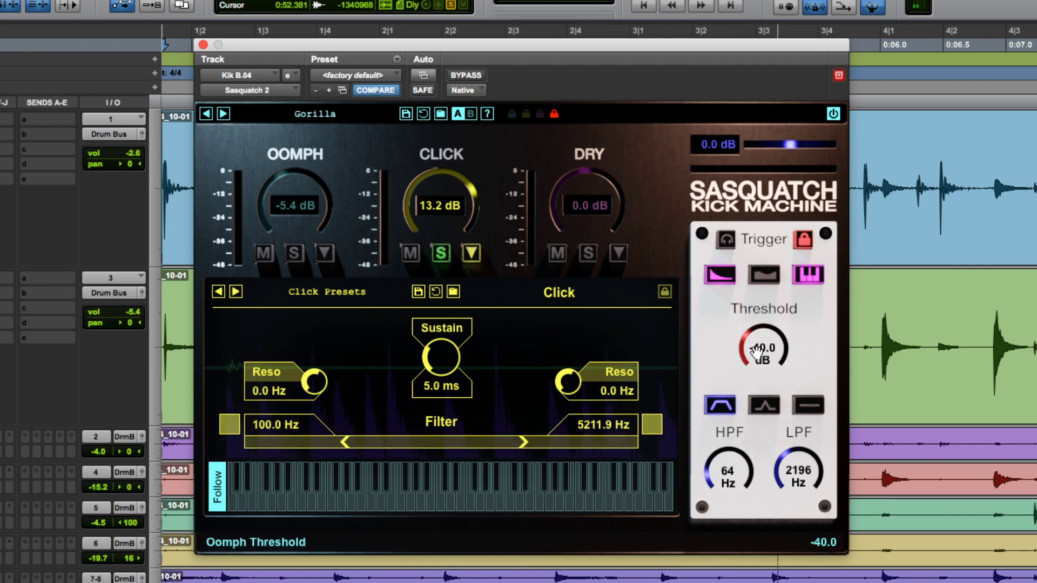
drag(766, 348, 767, 349)
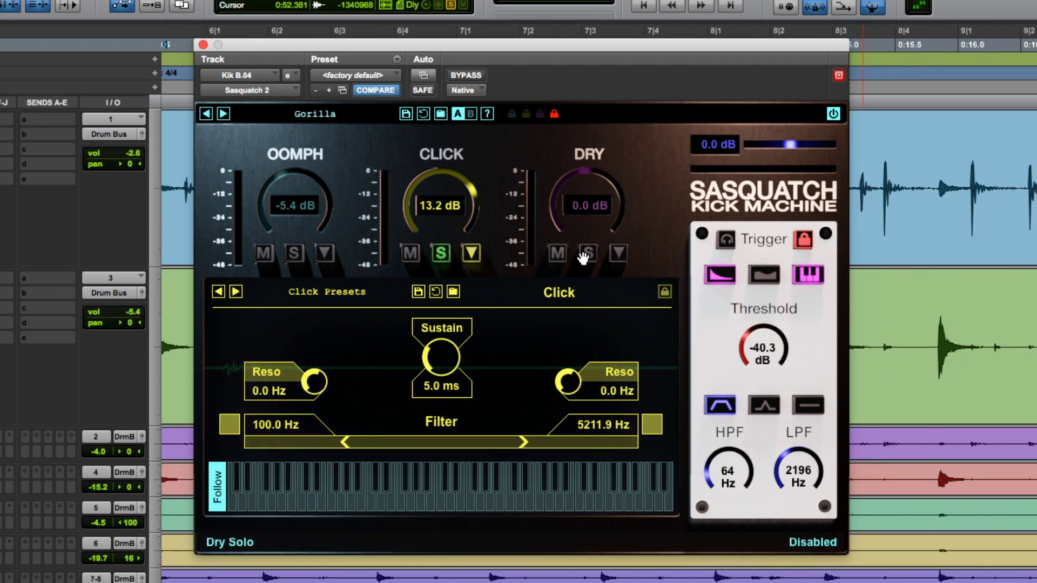
Solo the Dry channel and toggle the Wet and Dry routing options of the Bass Boost, HPF and Limiter sections, restoring their original states.
click(586, 254)
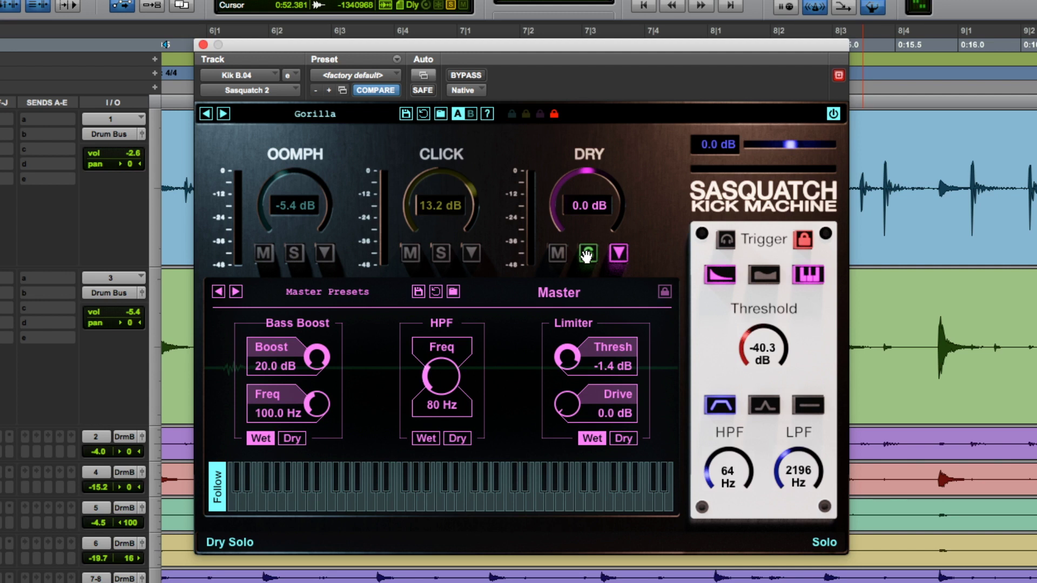
click(586, 254)
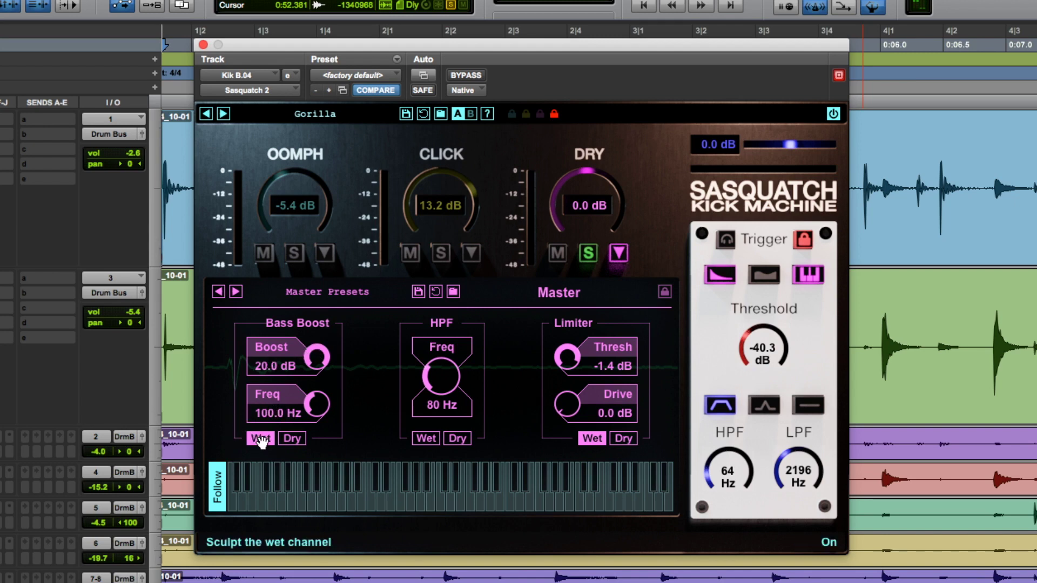
click(291, 438)
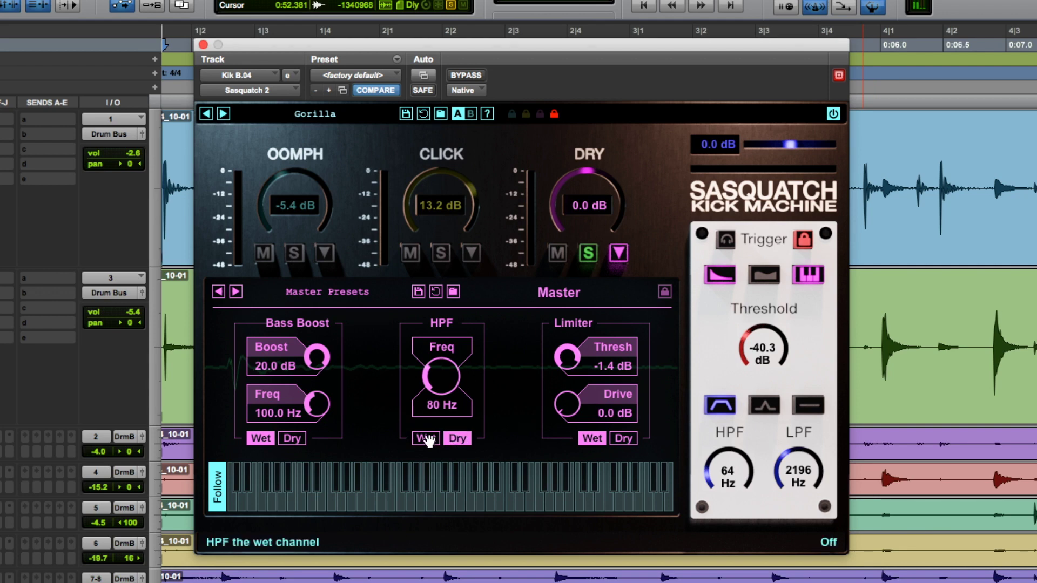
click(462, 438)
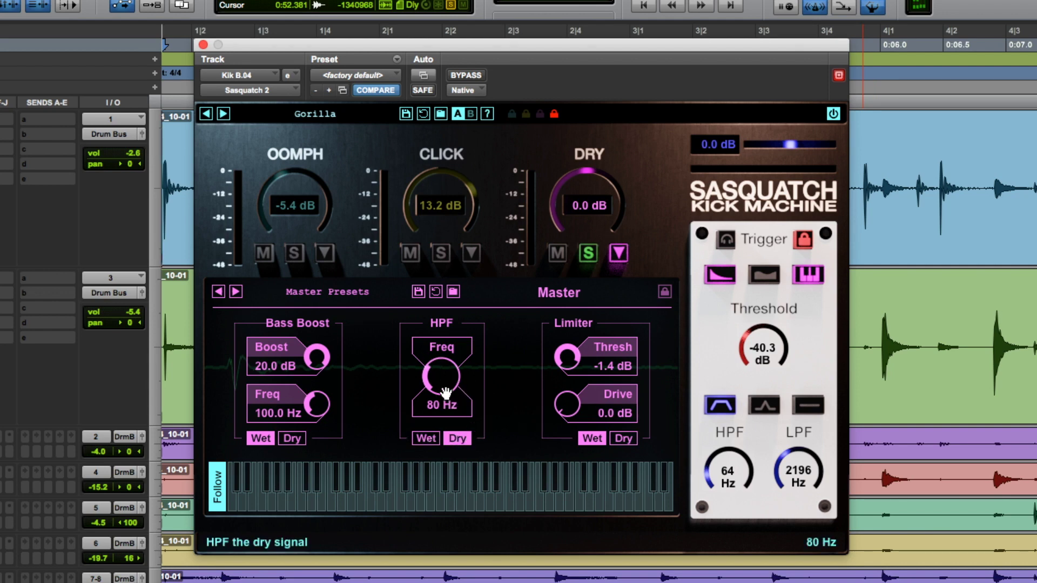
click(457, 438)
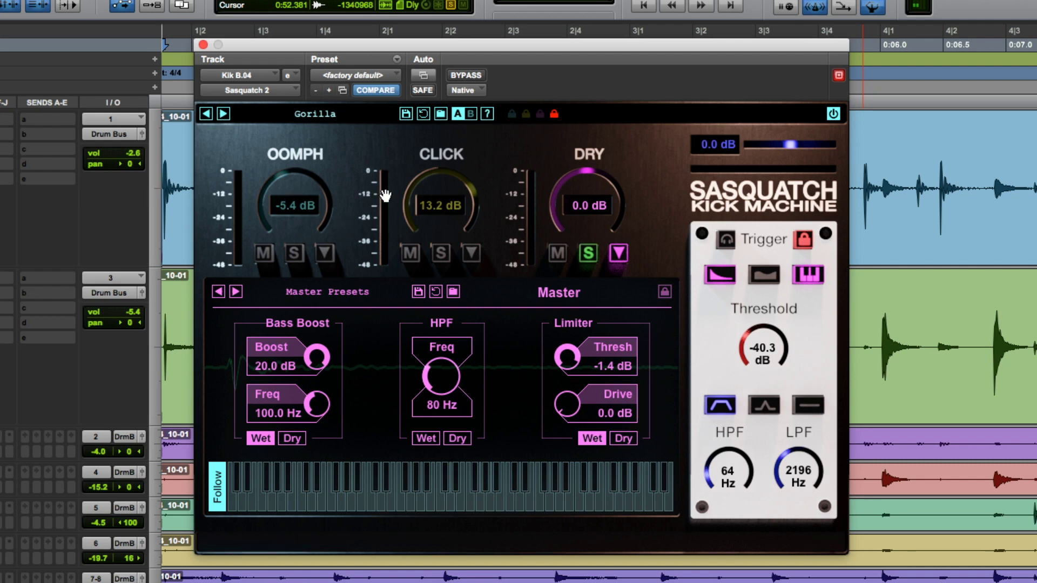
click(622, 438)
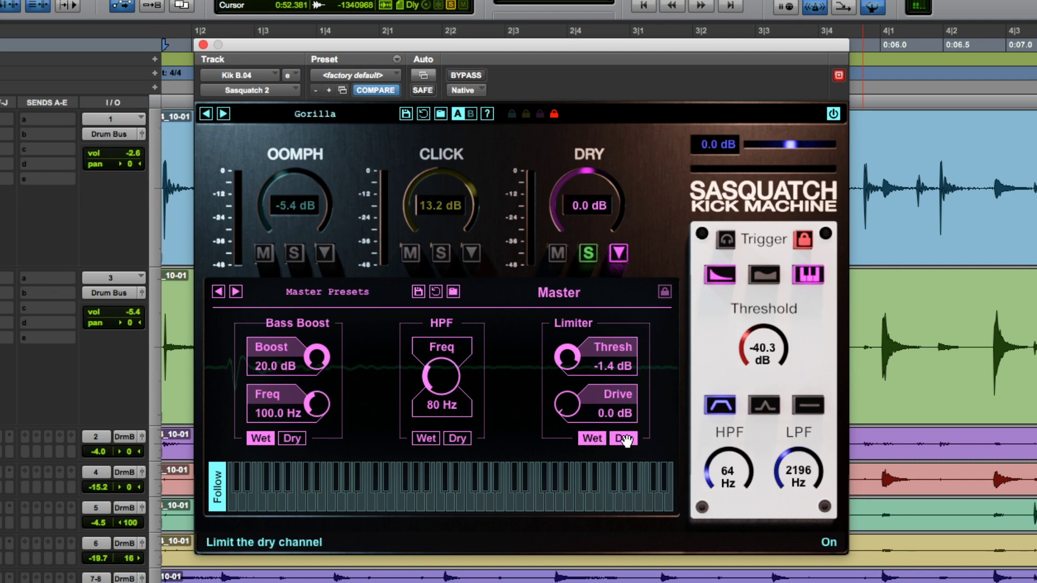
click(623, 439)
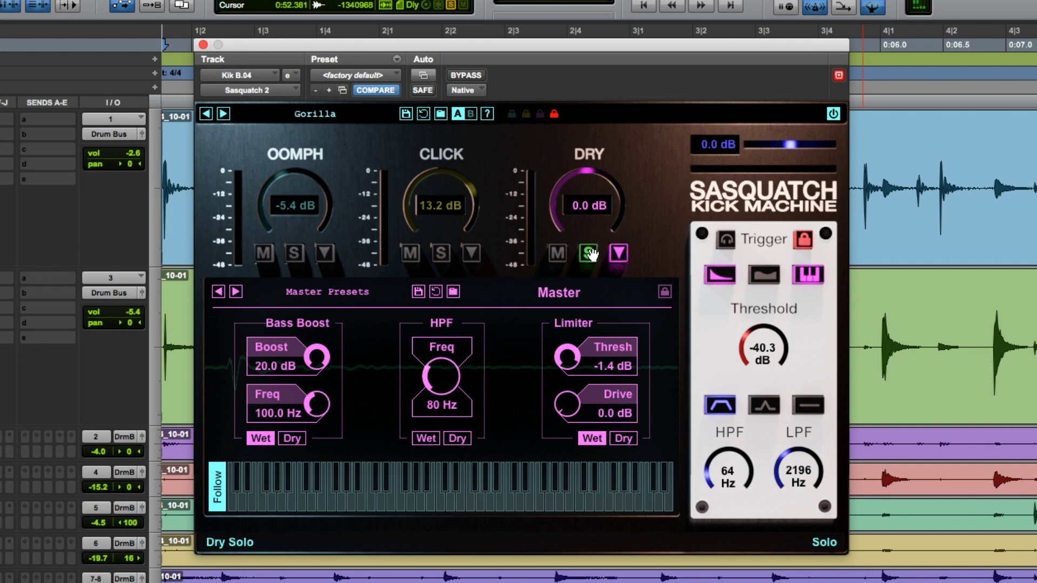
Play the soloed Dry kick, compare it with Oomph added by unsoloing Dry and muting Click, and unmute Click to hear all three channels.
key(space)
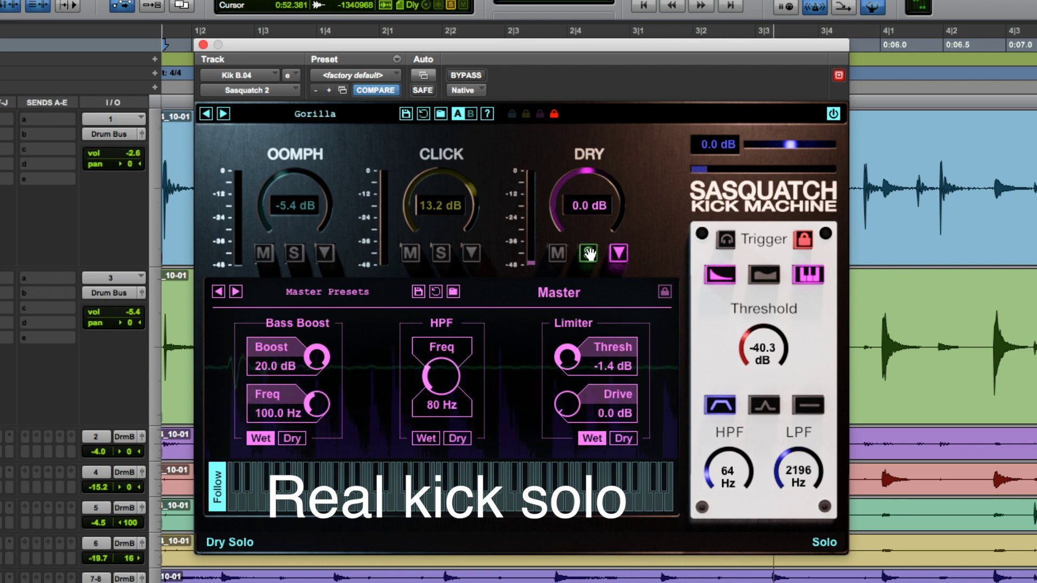
click(589, 254)
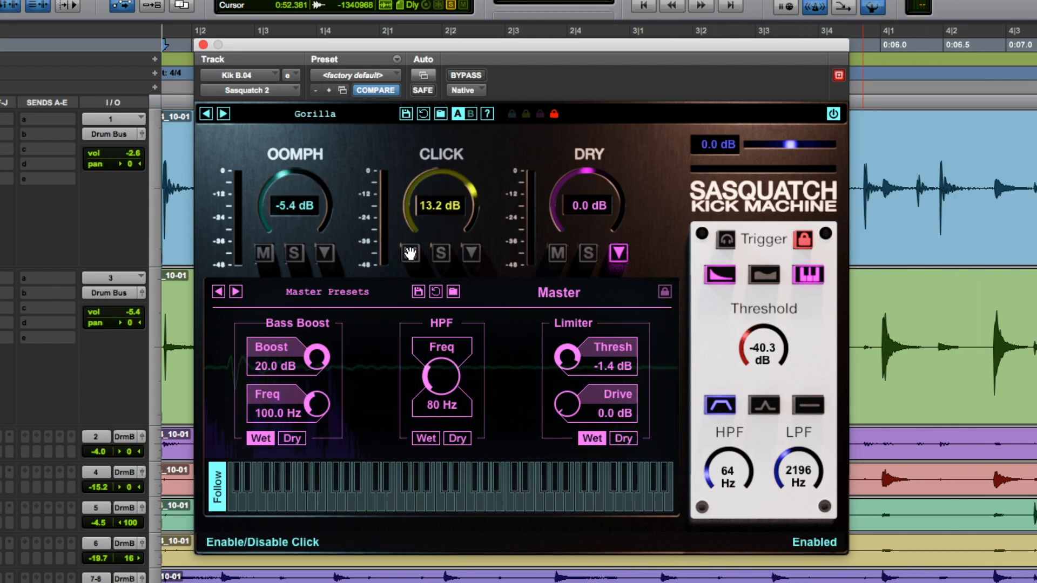
click(410, 253)
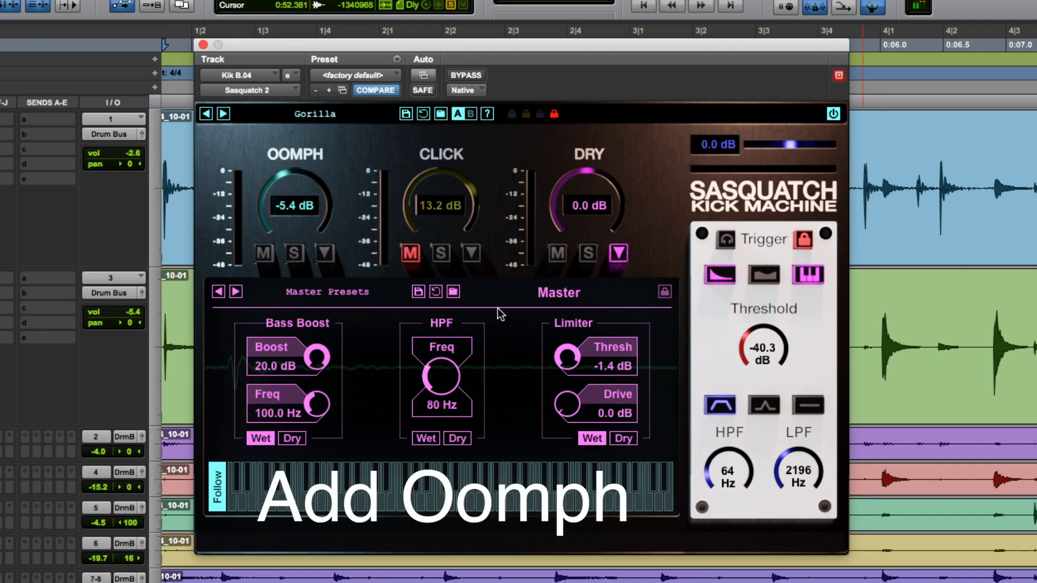
click(411, 252)
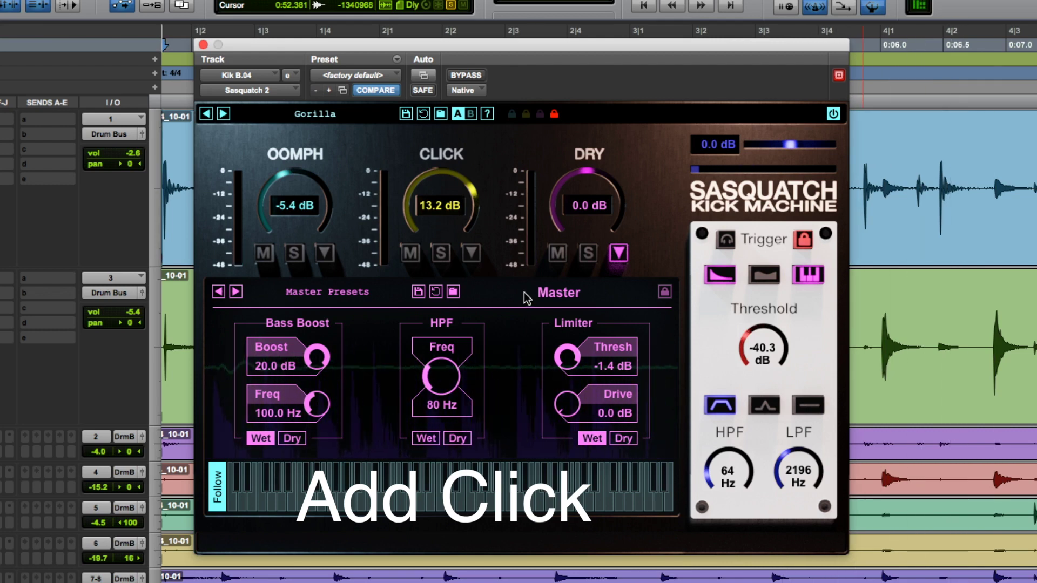
Show the Oomph, Click and Master control pages in turn and return to the Oomph controls.
click(325, 253)
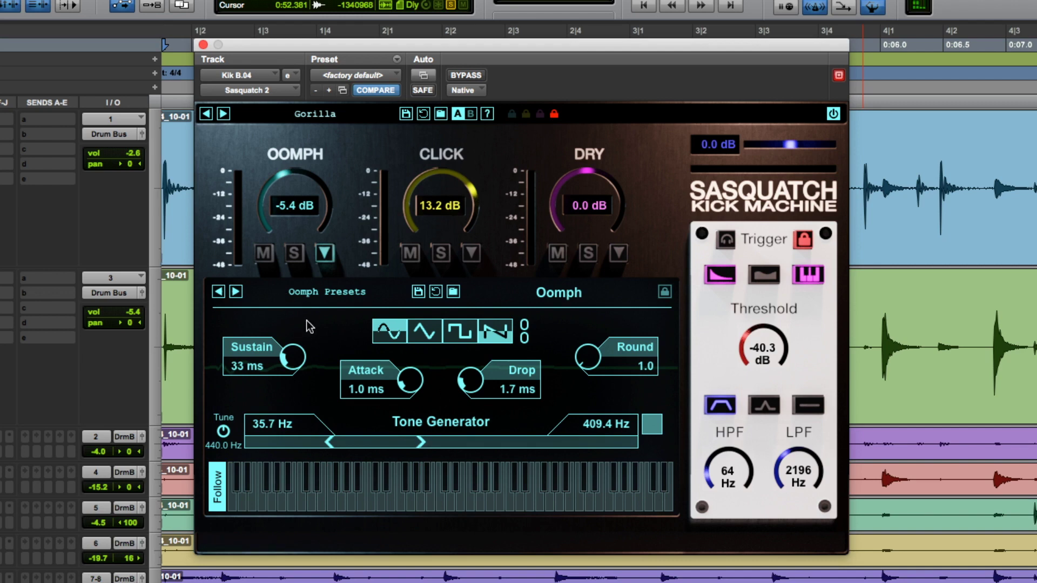
click(471, 252)
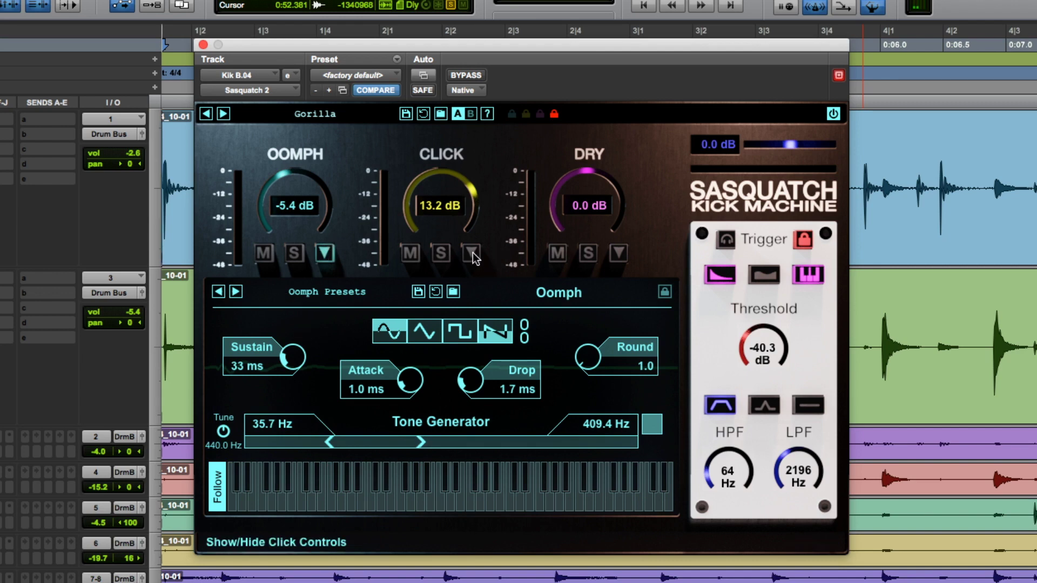
click(619, 256)
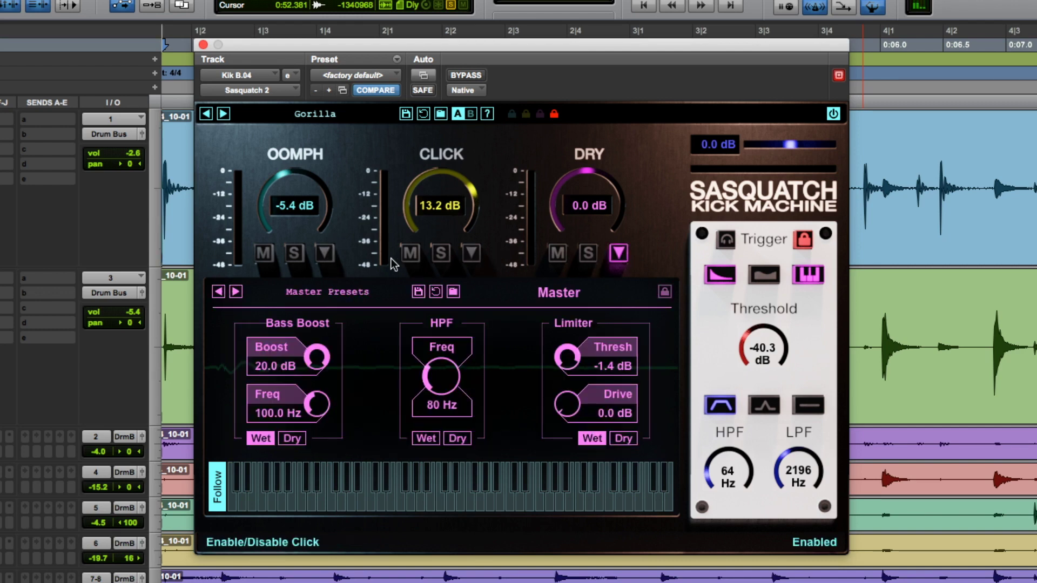
click(325, 254)
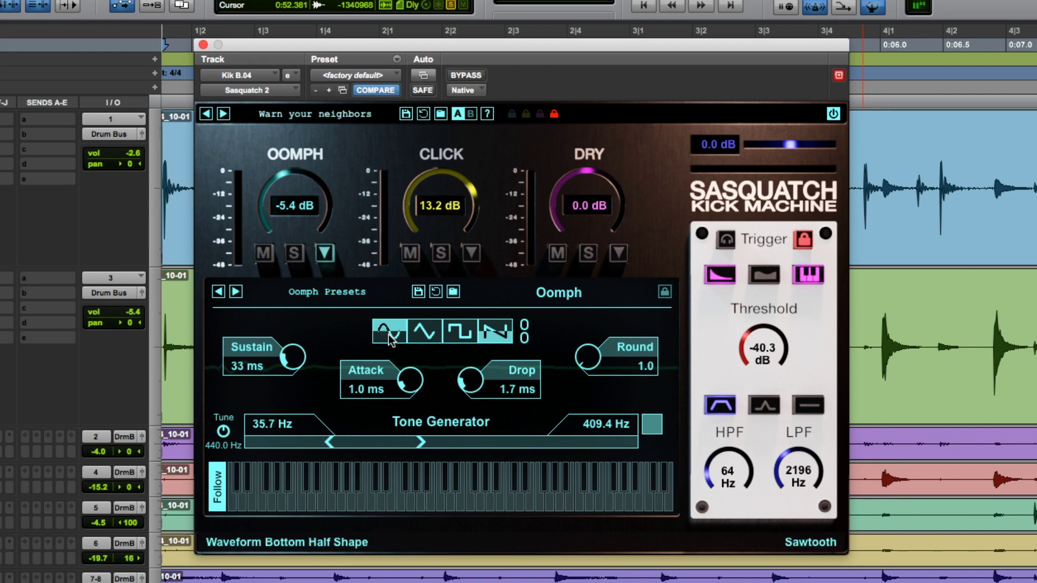
Set both halves of the Oomph waveform to sine, link them, and try the linked triangle, square and sawtooth shapes.
click(398, 339)
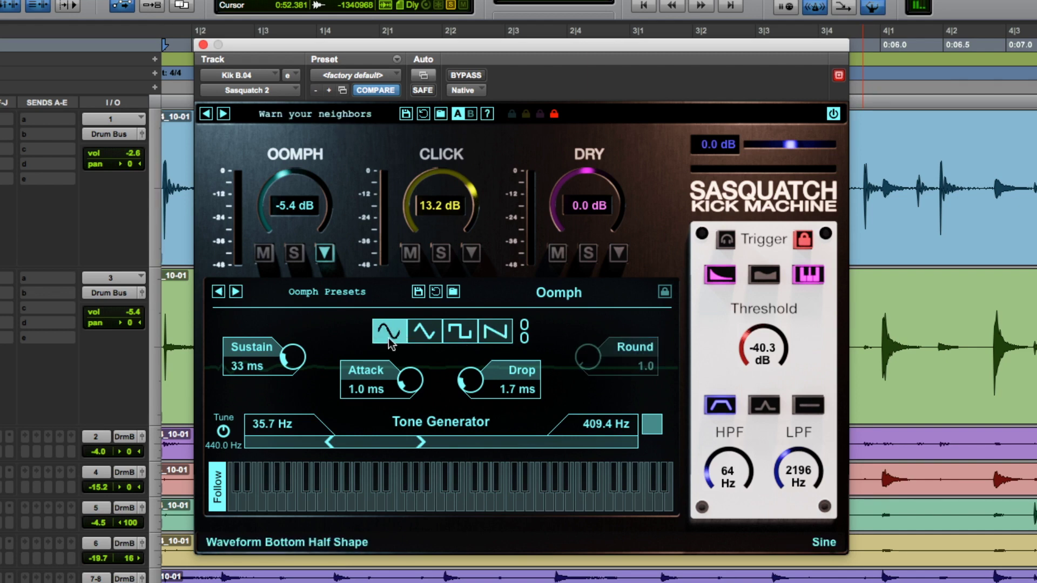
click(524, 332)
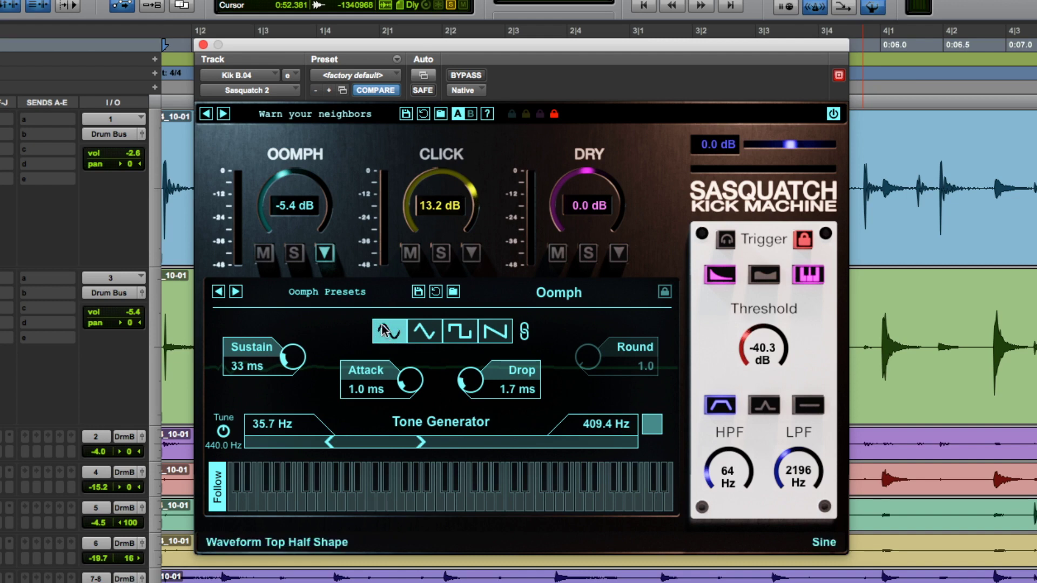
click(429, 333)
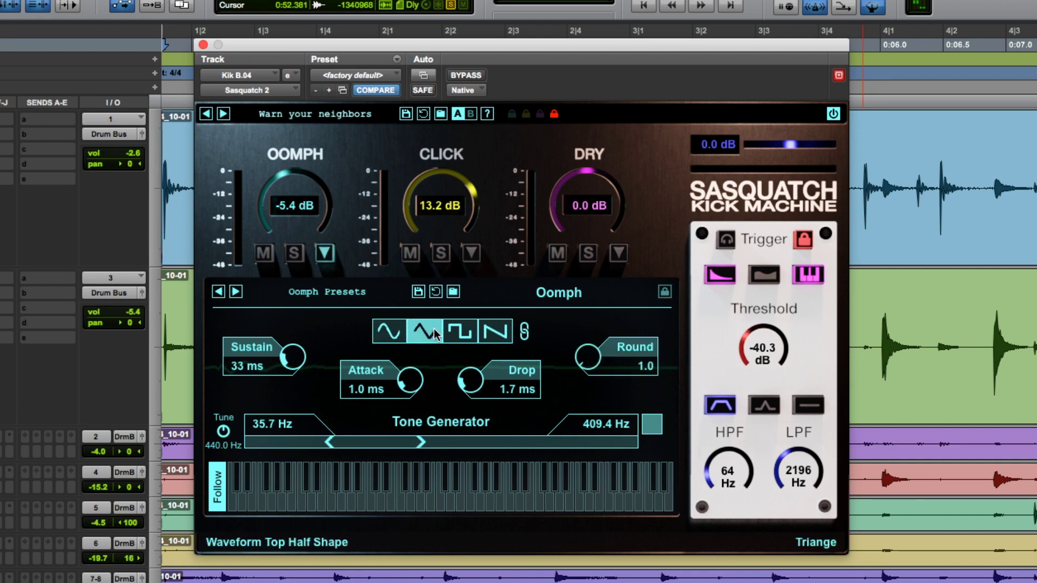
click(461, 332)
click(501, 337)
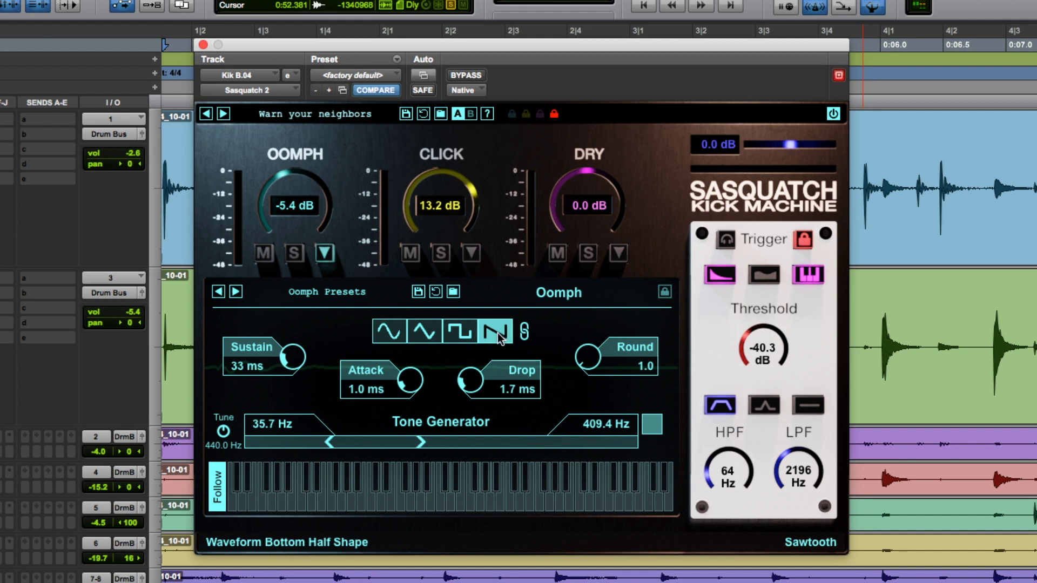
Unlink the Oomph waveform halves and try pairing the sine top half with triangle and other bottom-half shapes.
click(525, 331)
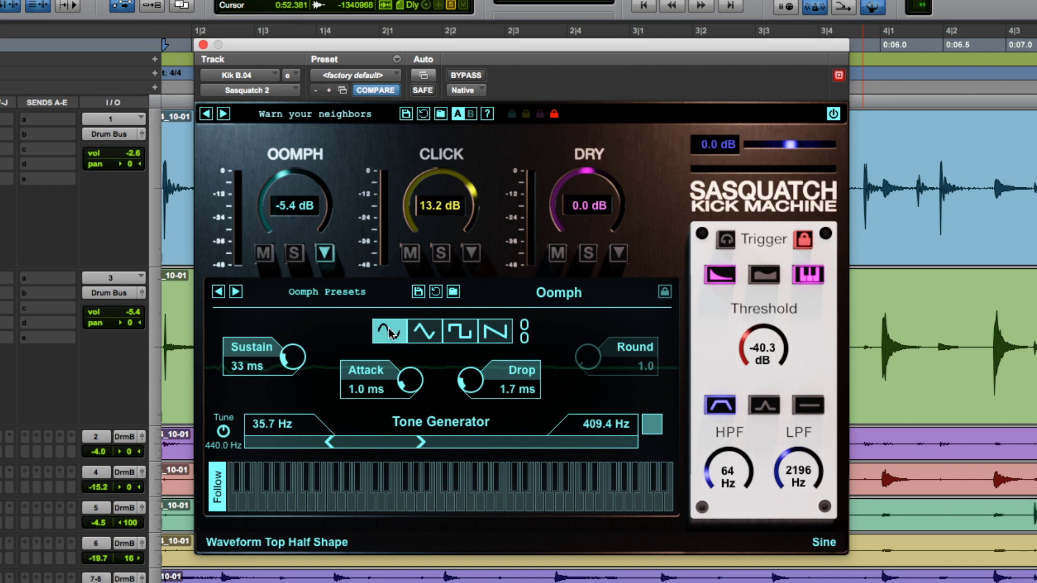
click(425, 335)
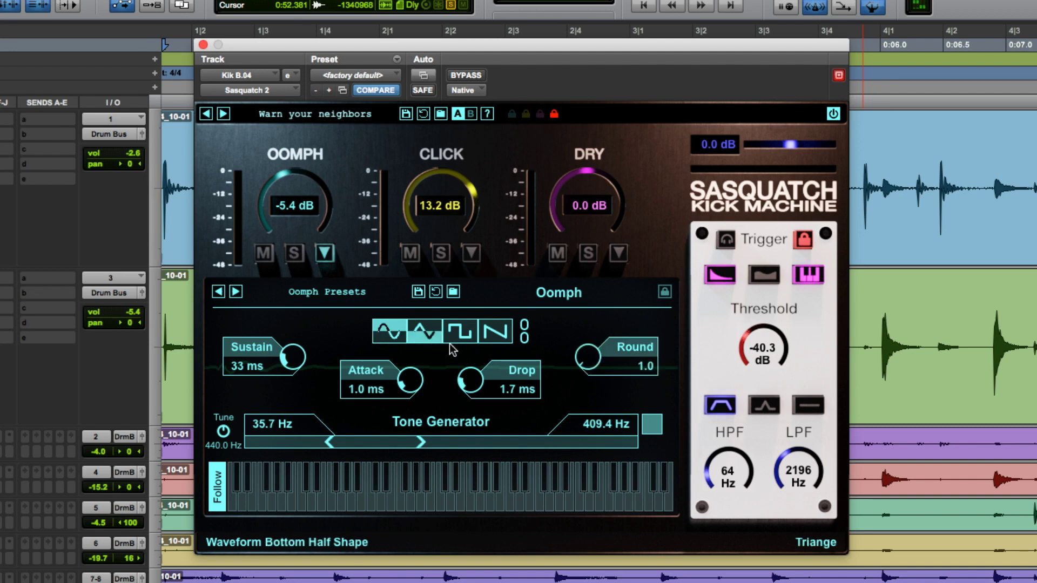
key(super+z)
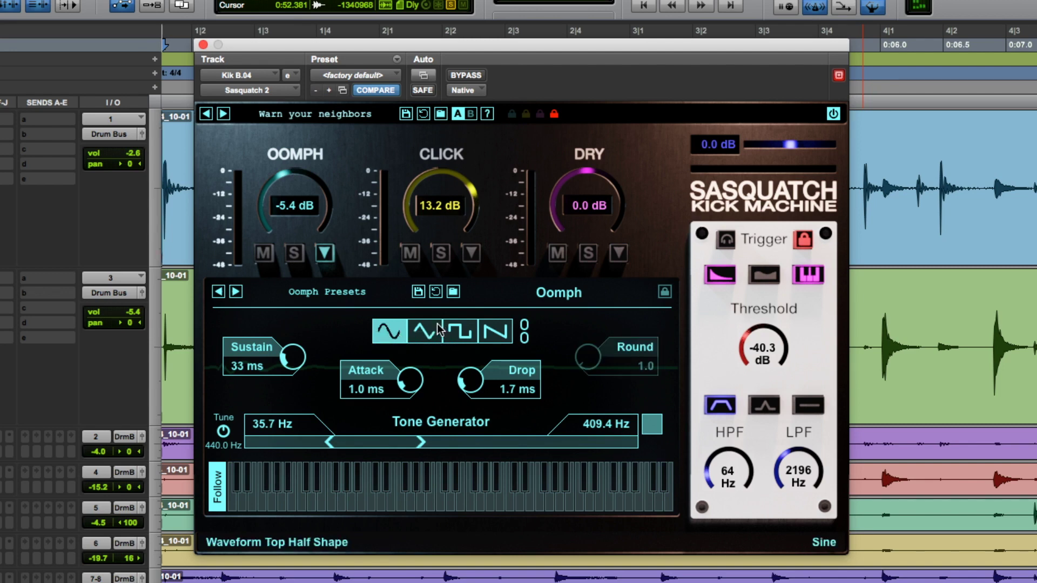
click(438, 330)
key(super+z)
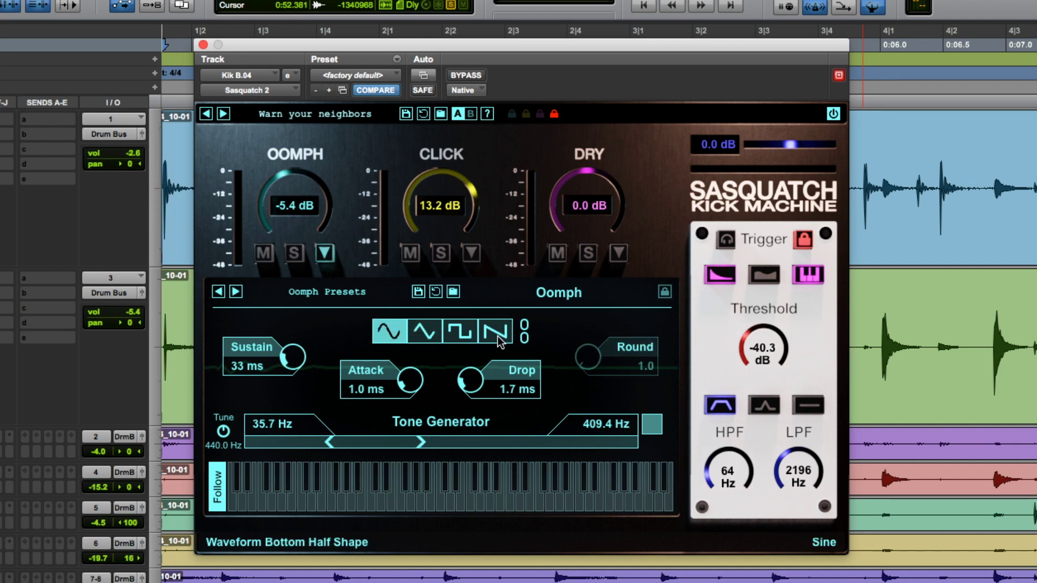
click(498, 337)
Solo the Oomph channel with a linked sine waveform, play the kick, and set Sustain to 46 ms.
click(296, 254)
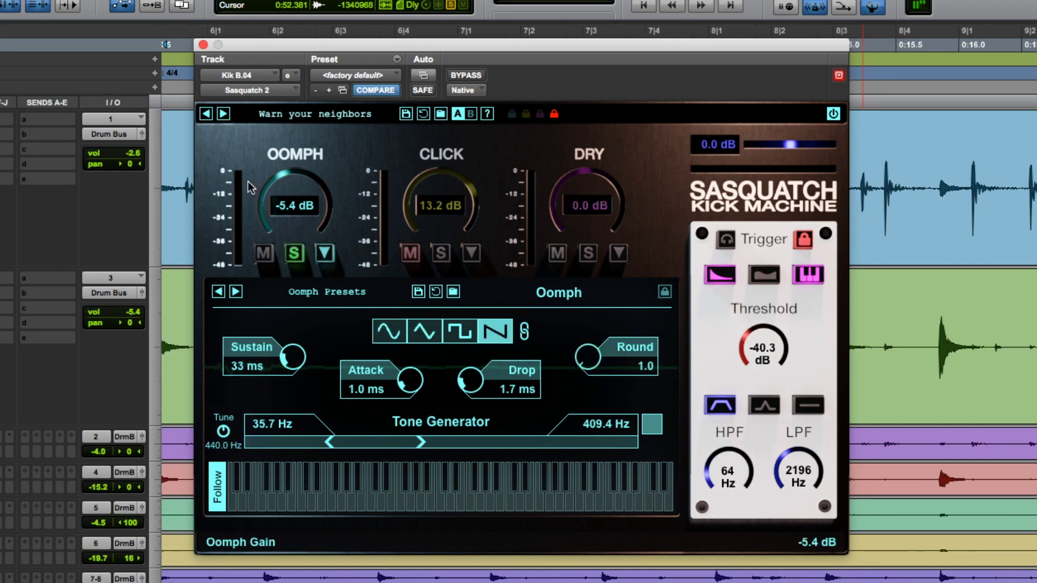
click(388, 332)
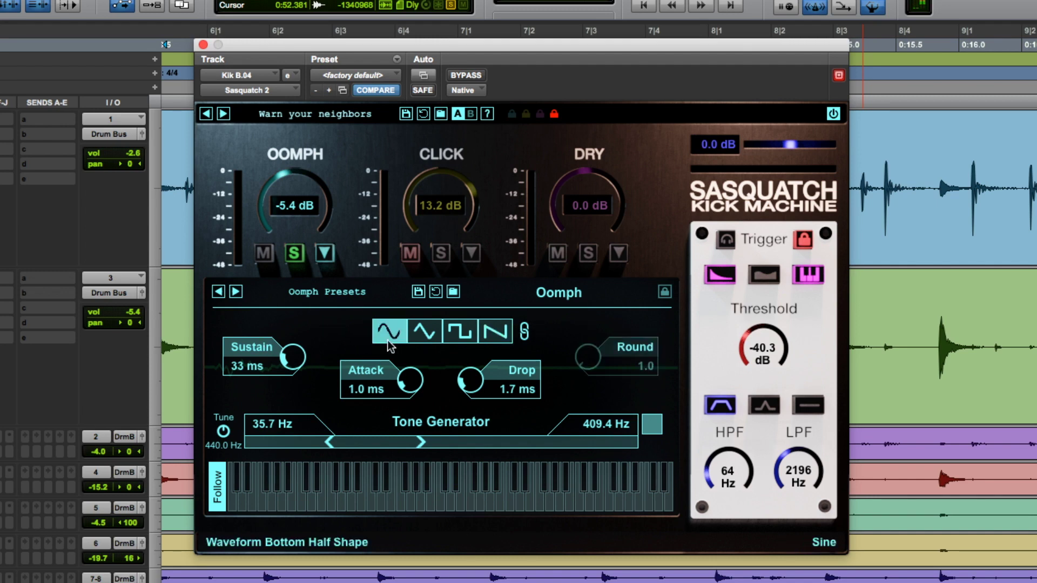
key(space)
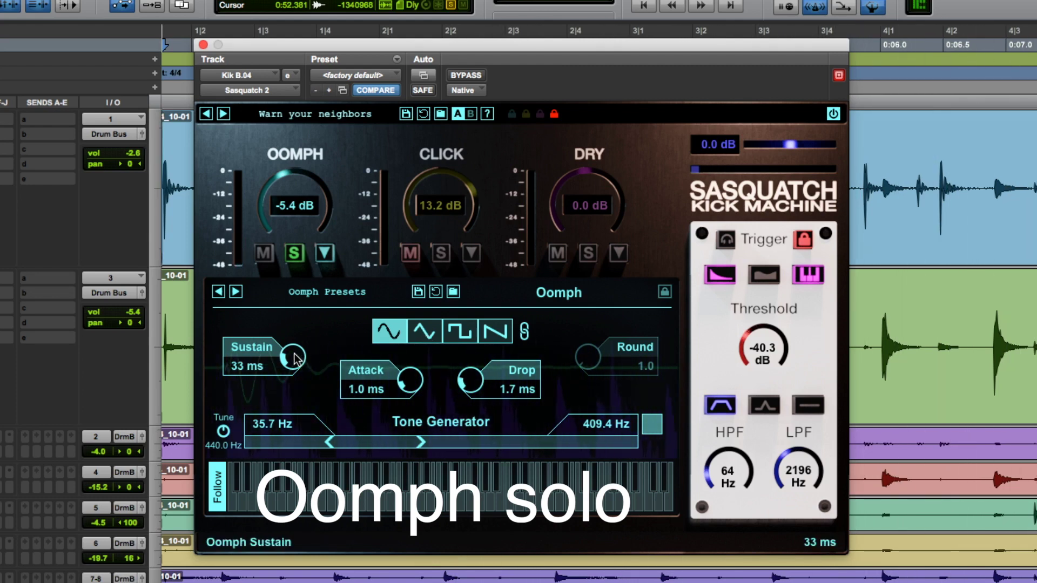
drag(295, 359, 297, 298)
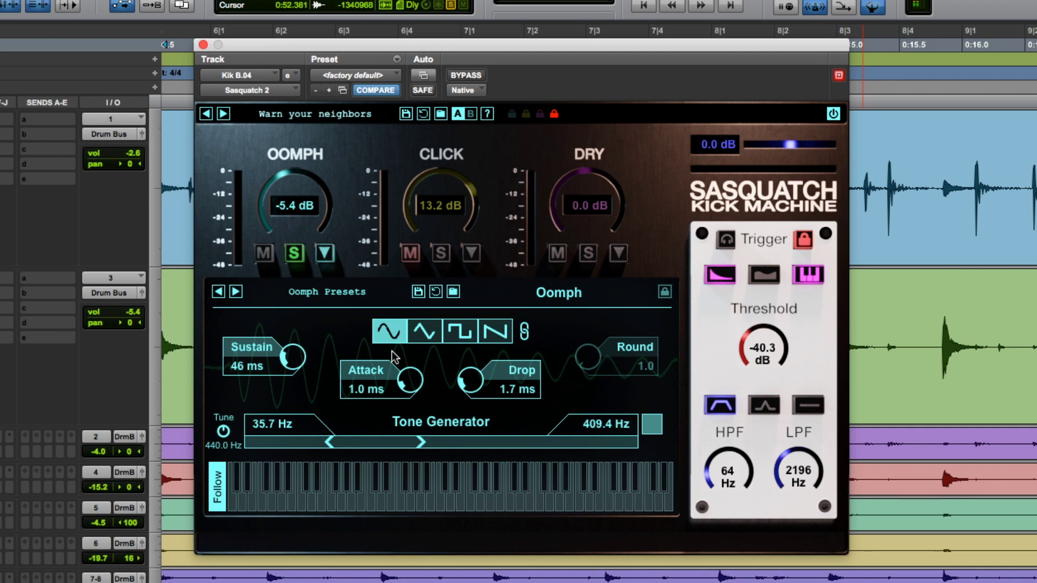
Audition the linked triangle, square and sawtooth waveforms during playback, setting Sustain to 72 ms for square and 47 ms for sawtooth.
click(424, 331)
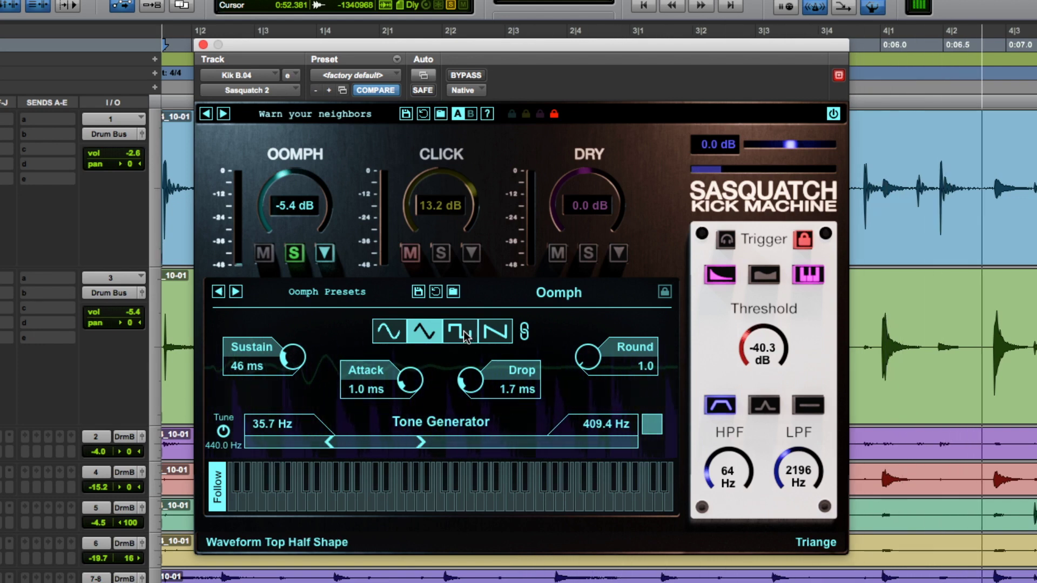
click(465, 335)
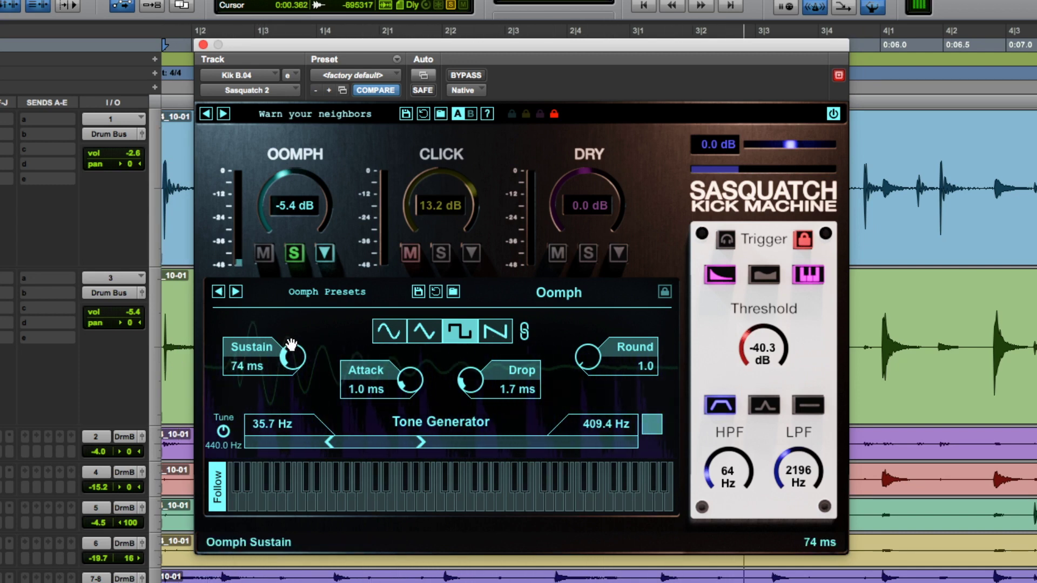
drag(292, 345, 292, 349)
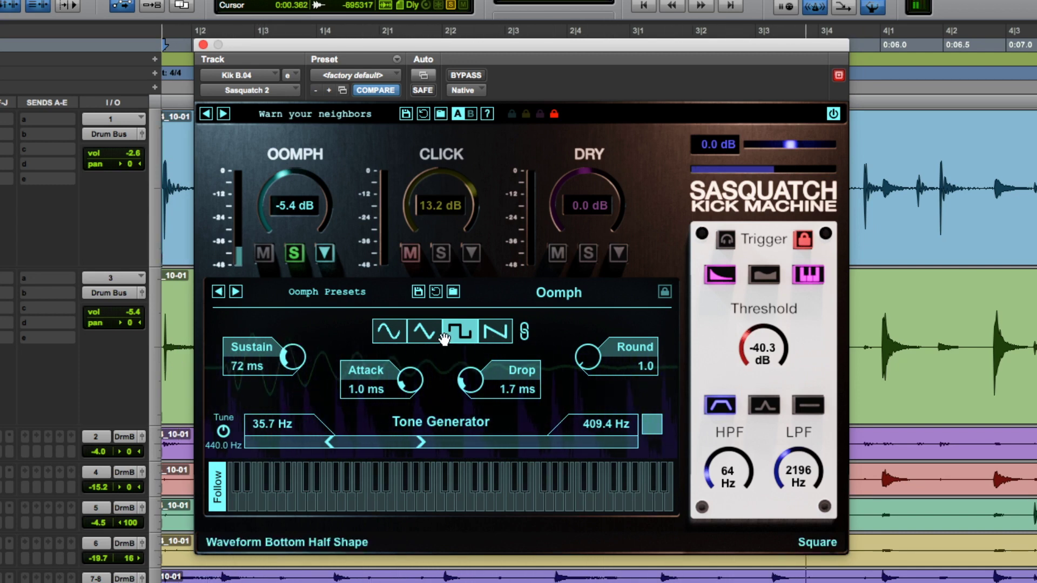
click(496, 331)
drag(288, 357, 290, 371)
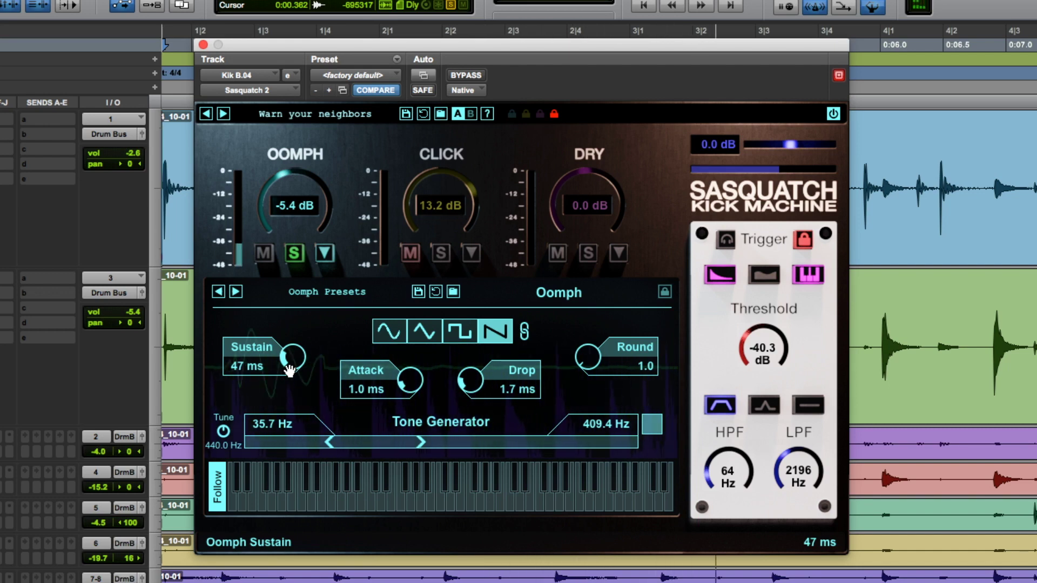
Unlink the Oomph waveform halves, combine sine with sawtooth, and keep Sustain at 47 ms.
click(524, 331)
click(395, 326)
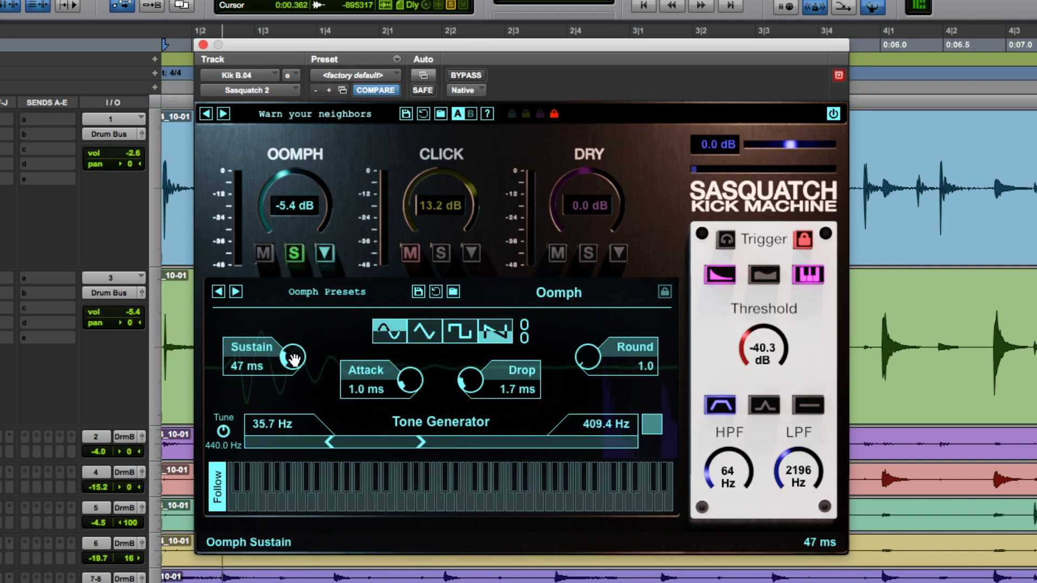
mouse_move(296, 359)
mouse_down()
mouse_move(294, 333)
mouse_move(292, 358)
mouse_up()
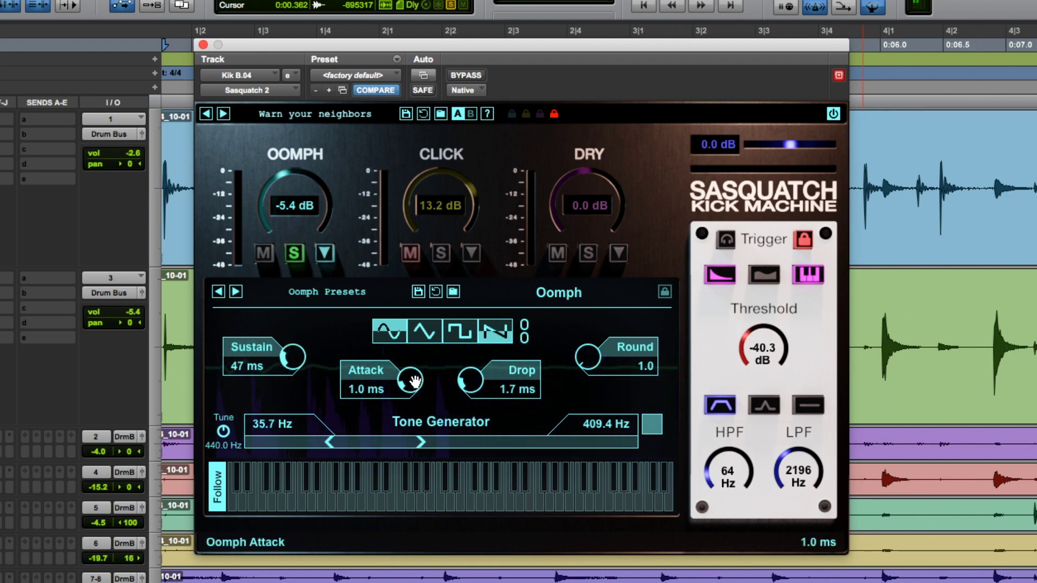
Shape the Oomph tone with Attack at 2.8 ms, low frequency at 32.0 Hz, Drop at 1.5 ms and Round at 2.2.
mouse_move(415, 380)
mouse_down()
mouse_move(407, 261)
mouse_move(414, 447)
mouse_move(410, 372)
mouse_move(408, 399)
mouse_up()
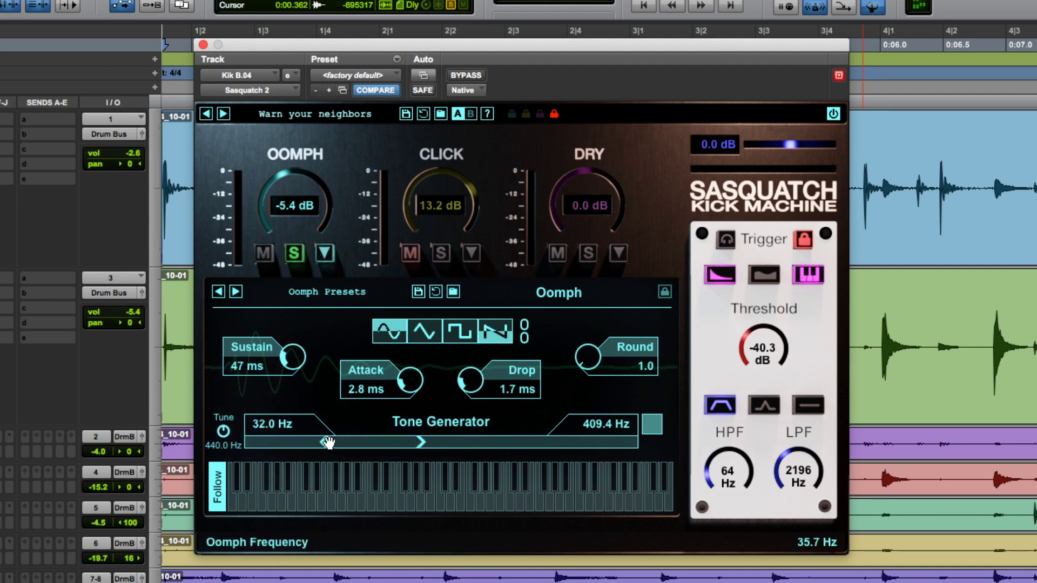
drag(328, 441, 280, 436)
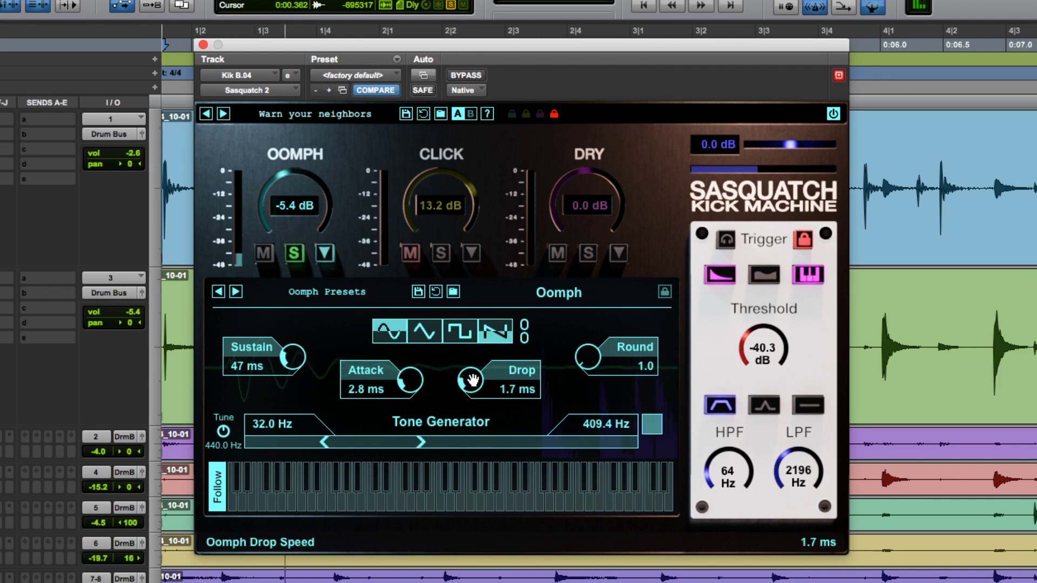
drag(471, 380, 477, 338)
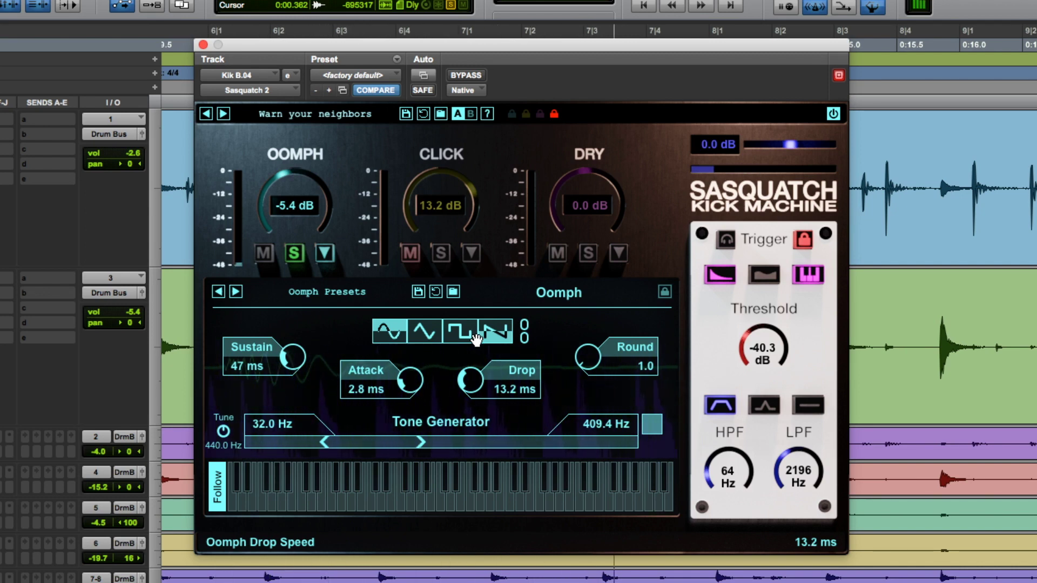
drag(475, 341, 475, 337)
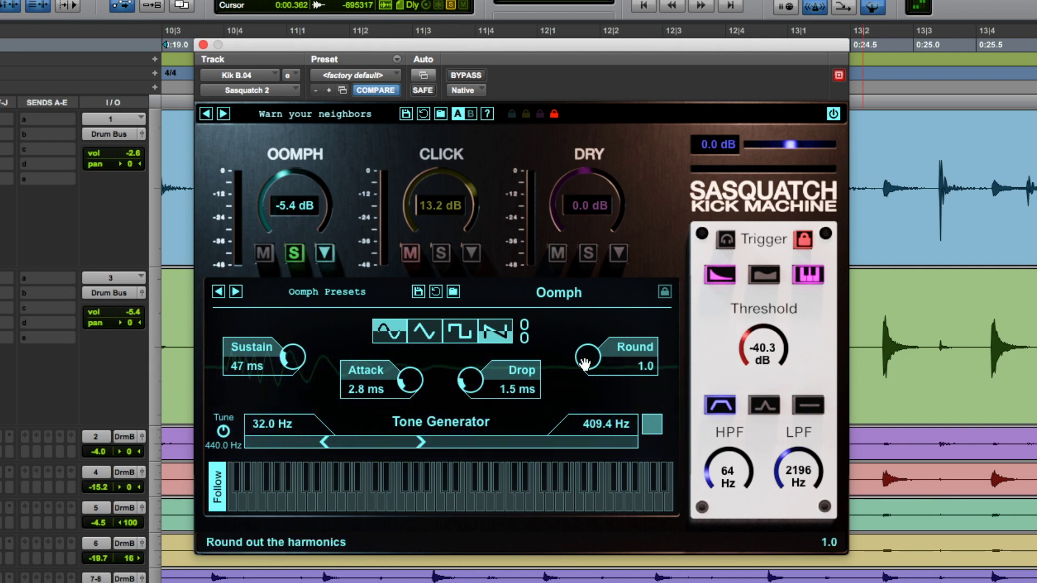
drag(587, 378, 607, 333)
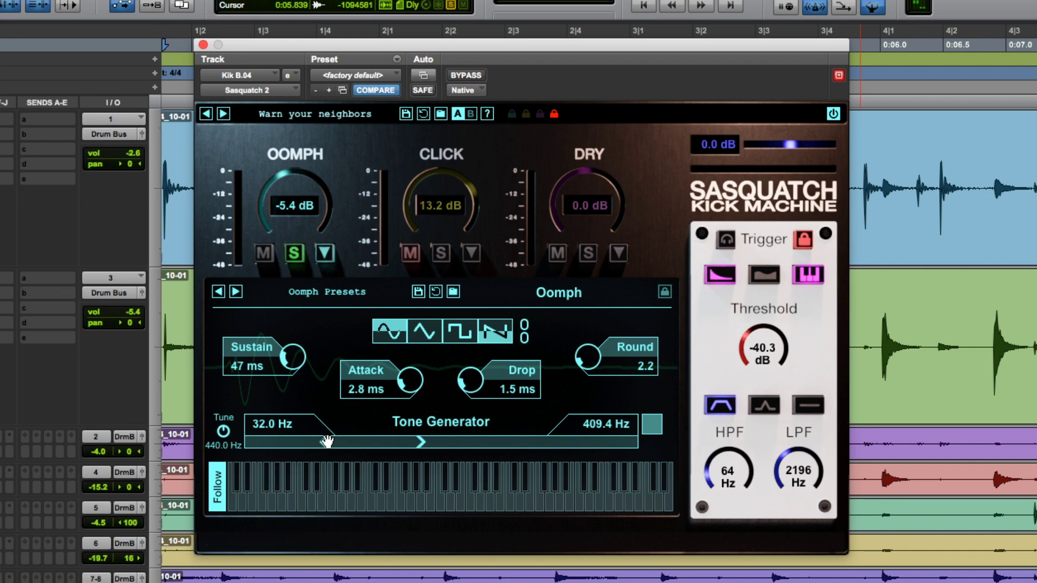
Toggle keyboard Follow off and on, audition Oomph notes at 27.5 and 21.8 Hz, and set the low frequency to 32.7 Hz.
click(215, 489)
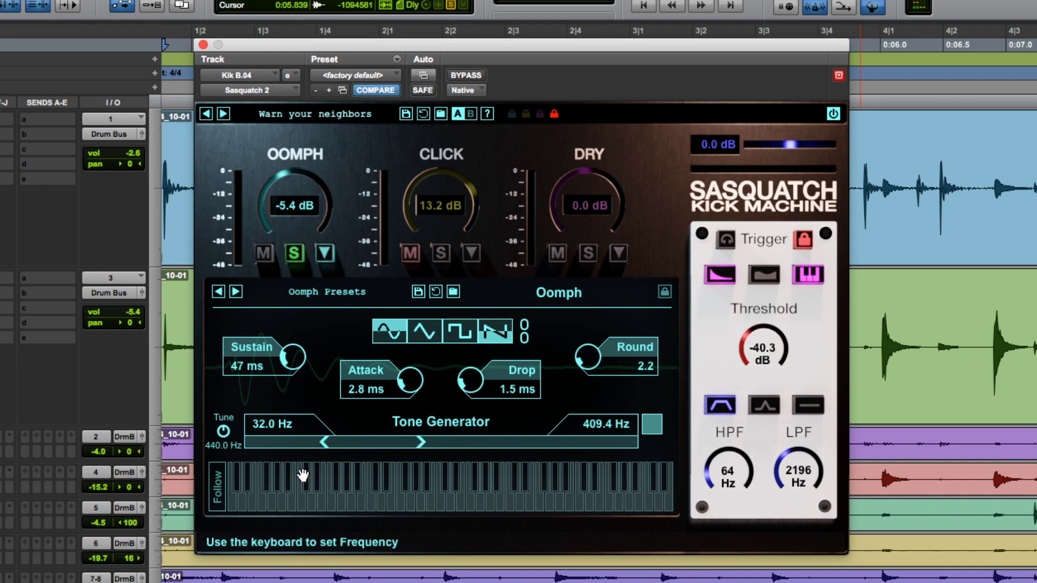
click(220, 482)
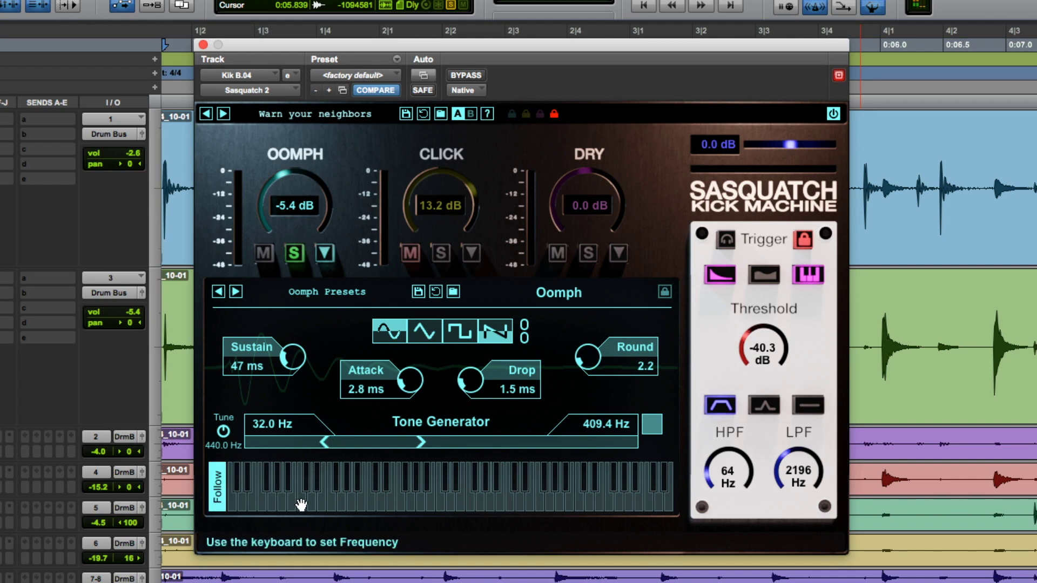
click(310, 504)
click(279, 502)
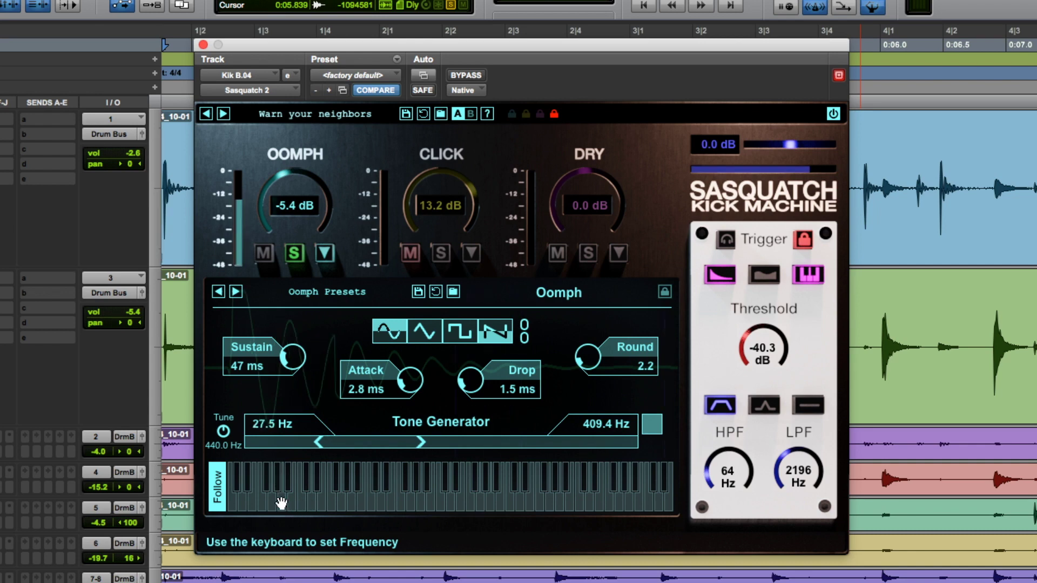
click(261, 502)
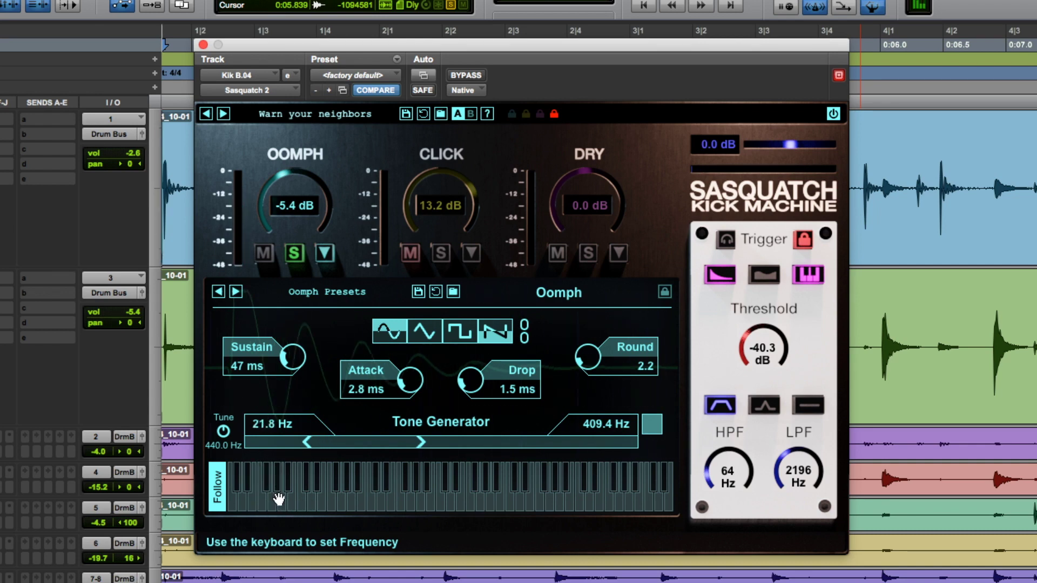
click(306, 503)
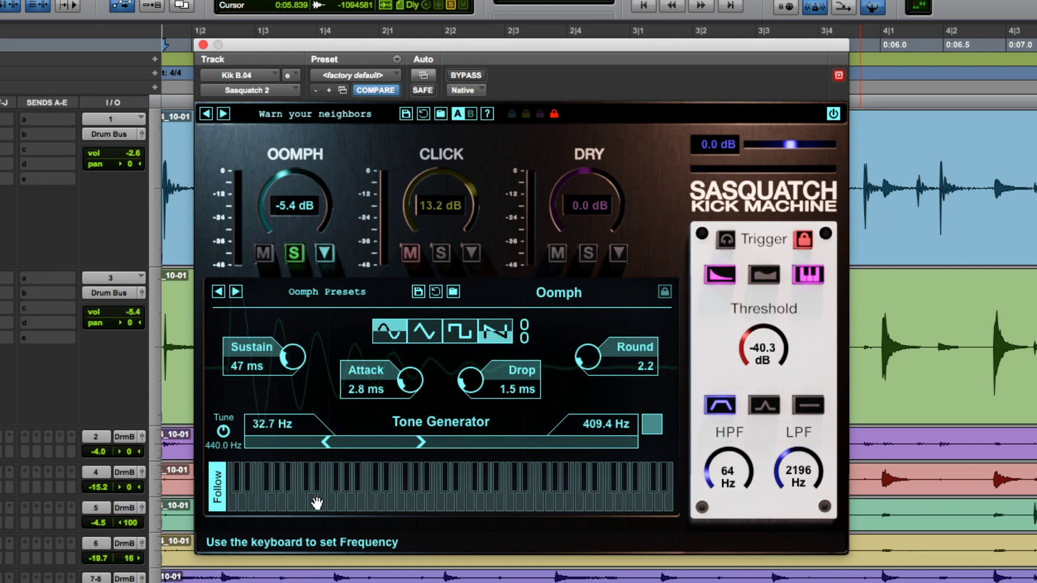
click(310, 504)
click(300, 502)
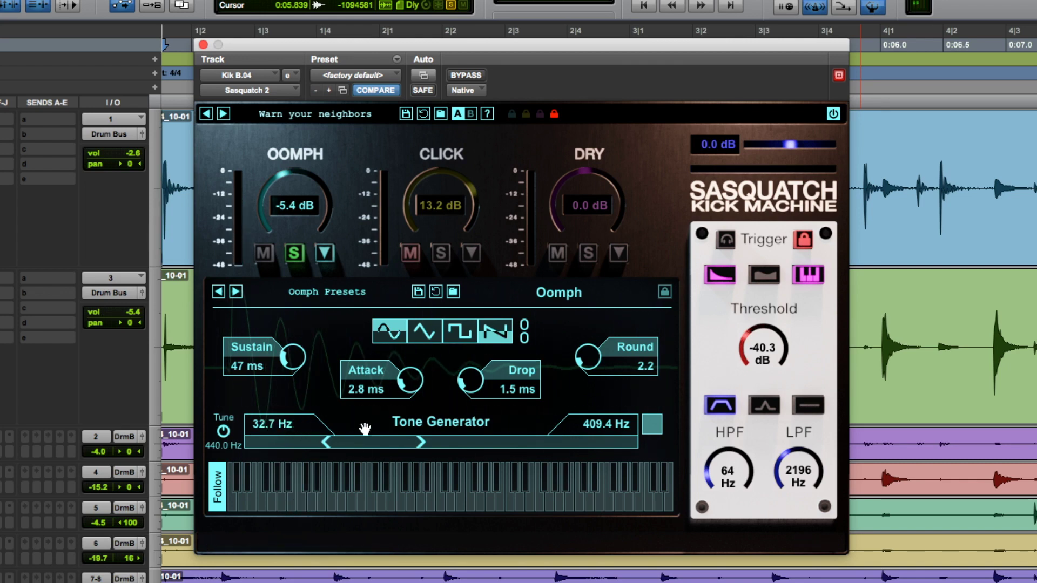
Show the Click channel's settings, set its high-pass filter to 111.1 Hz, and solo the channel.
click(472, 252)
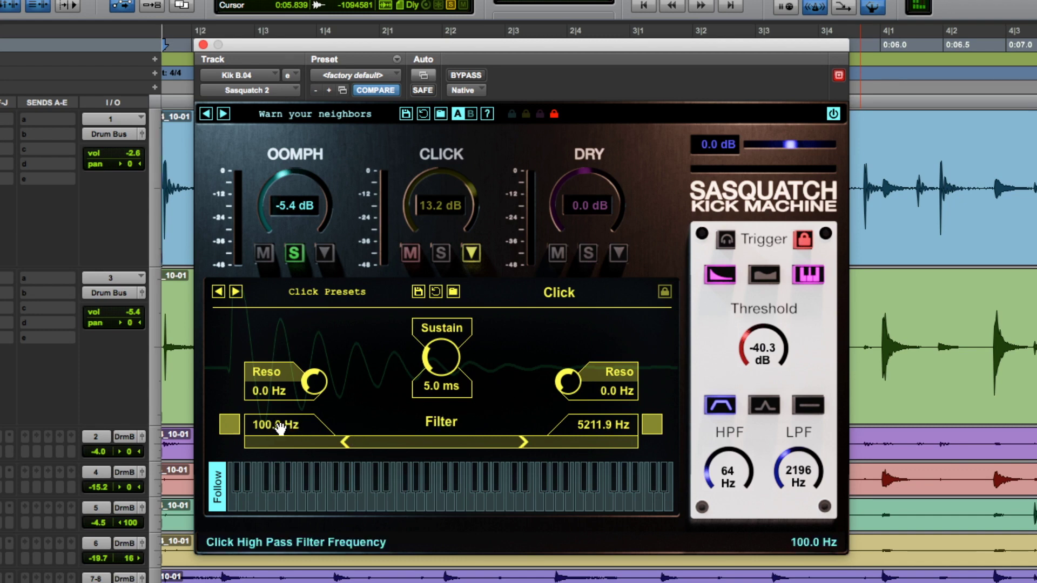
mouse_move(347, 439)
mouse_down()
mouse_move(325, 442)
mouse_move(350, 443)
mouse_up()
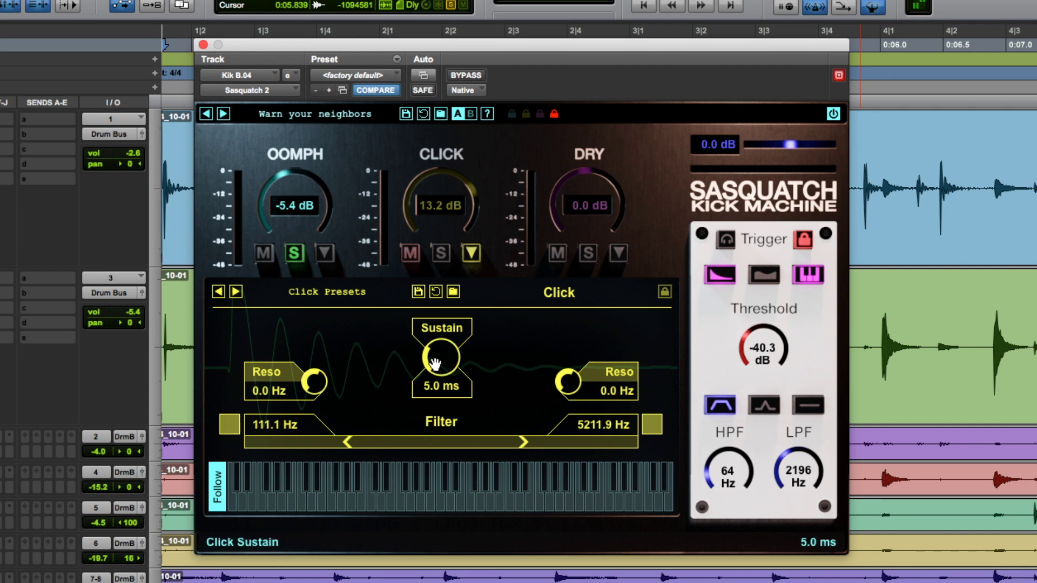
click(439, 253)
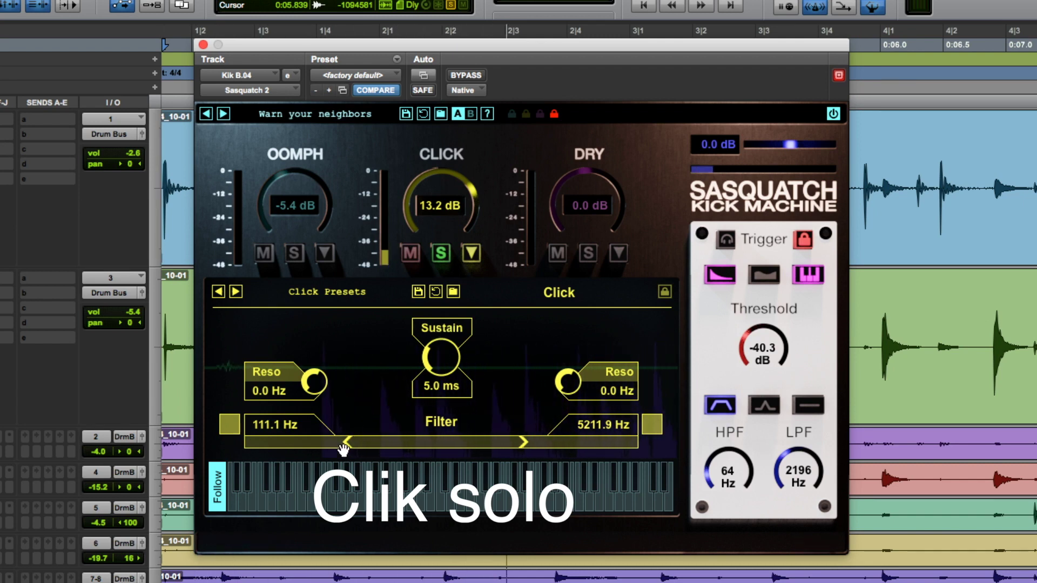
Widen the Click filter range to 55.5 Hz through 9790.8 Hz and set Click Sustain to 8.7 ms.
mouse_move(347, 441)
mouse_down()
mouse_move(311, 443)
mouse_move(331, 443)
mouse_up()
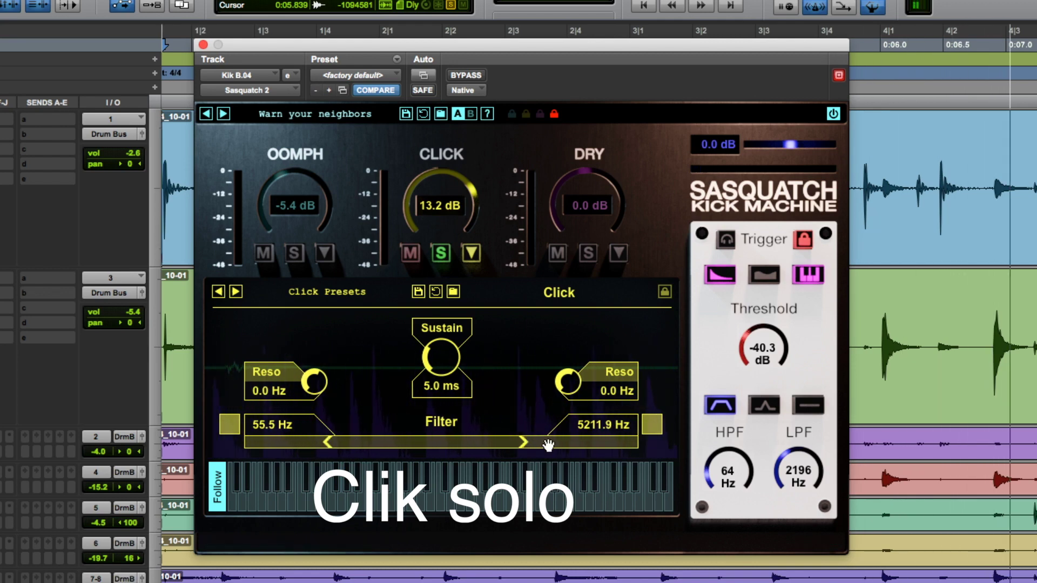
drag(522, 443, 570, 444)
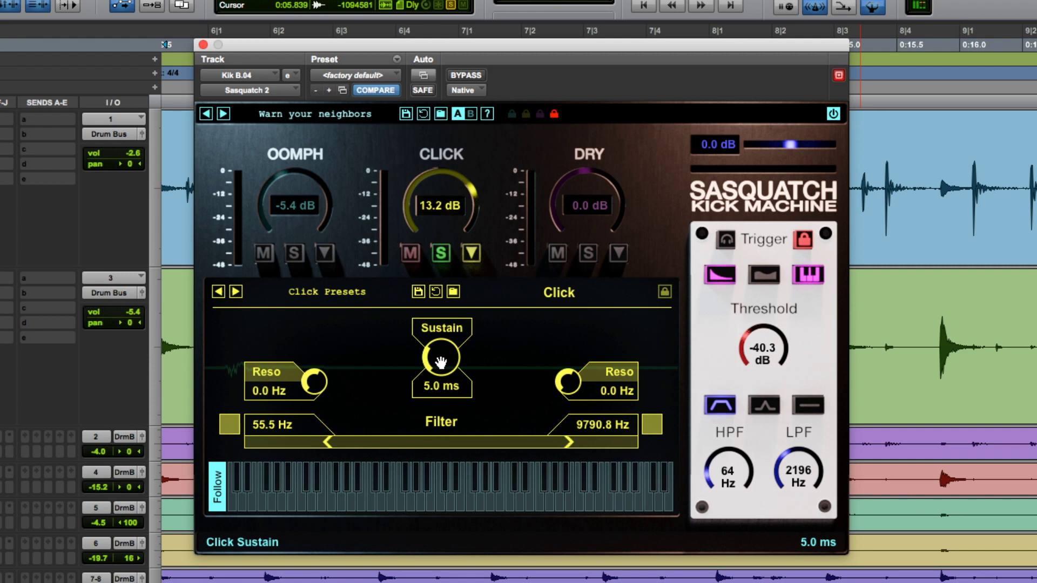
drag(440, 362, 306, 389)
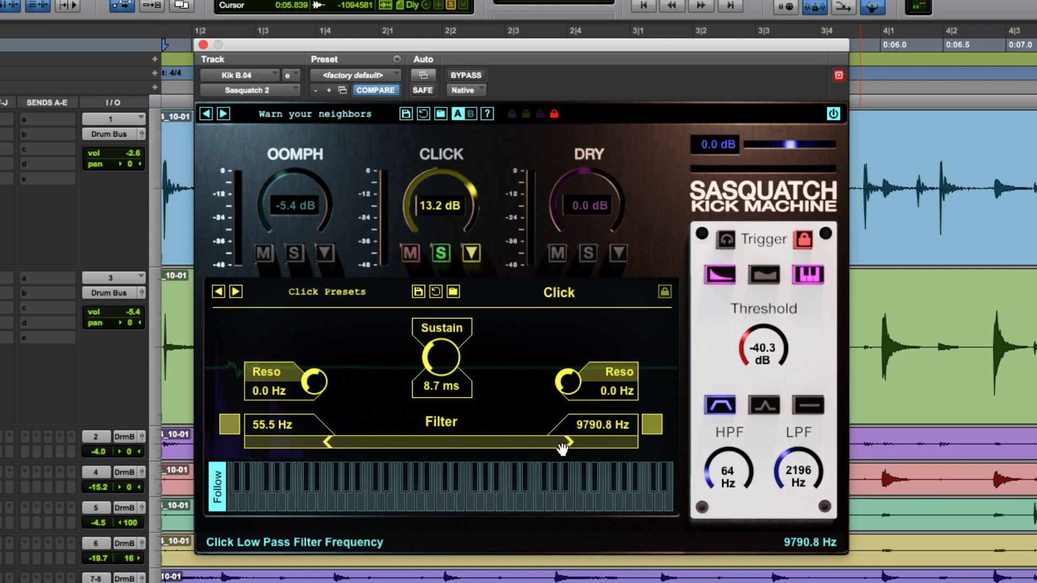
Try strong Click filter resonance, and settle on 1.2 Hz at the 81.8 Hz high-pass and 1.1 Hz at the 4605.3 Hz low-pass.
drag(314, 382, 341, 442)
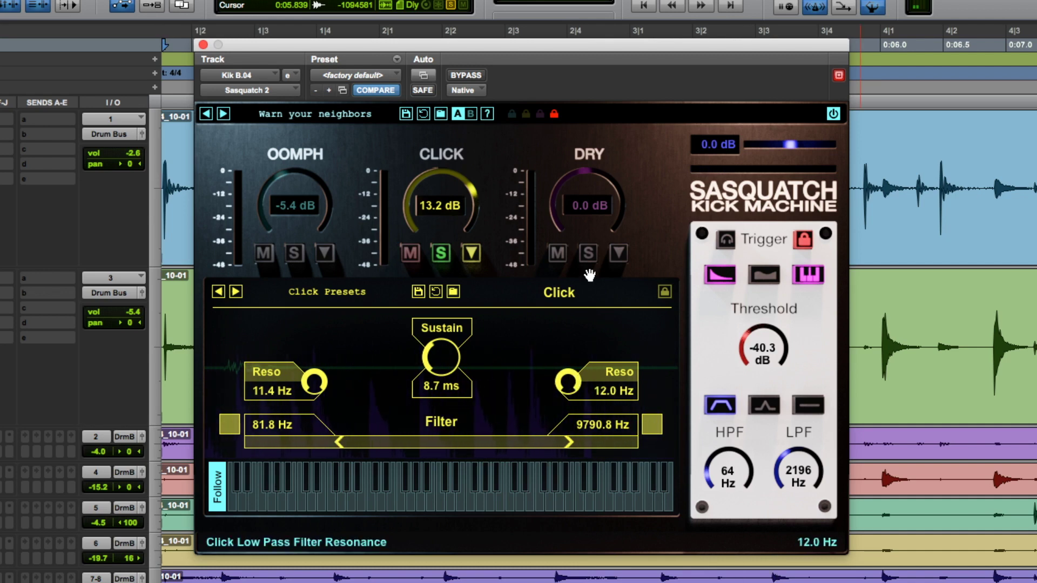
drag(570, 442, 513, 446)
drag(567, 382, 559, 455)
drag(312, 383, 311, 465)
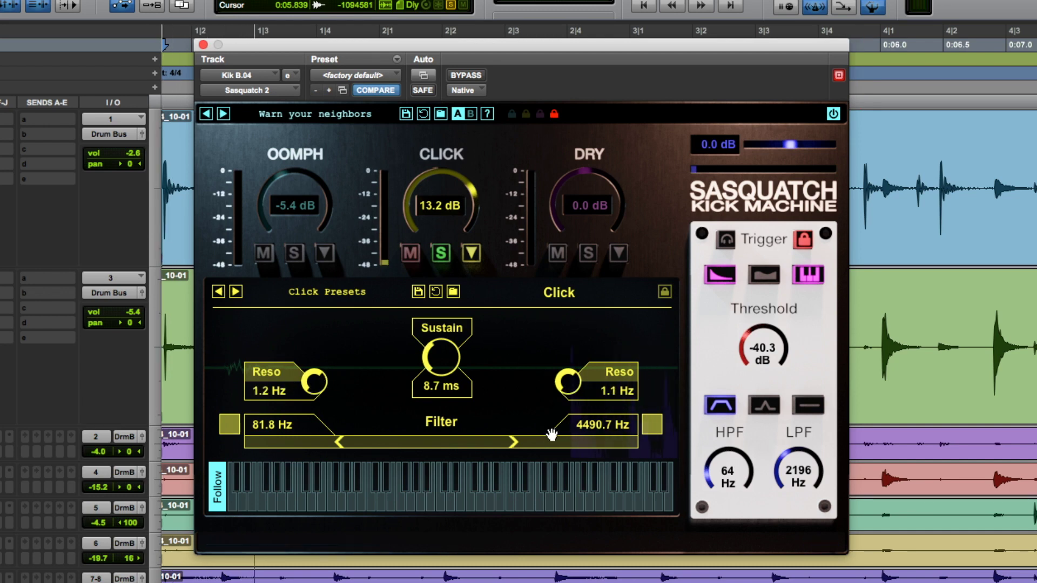
drag(529, 443, 514, 438)
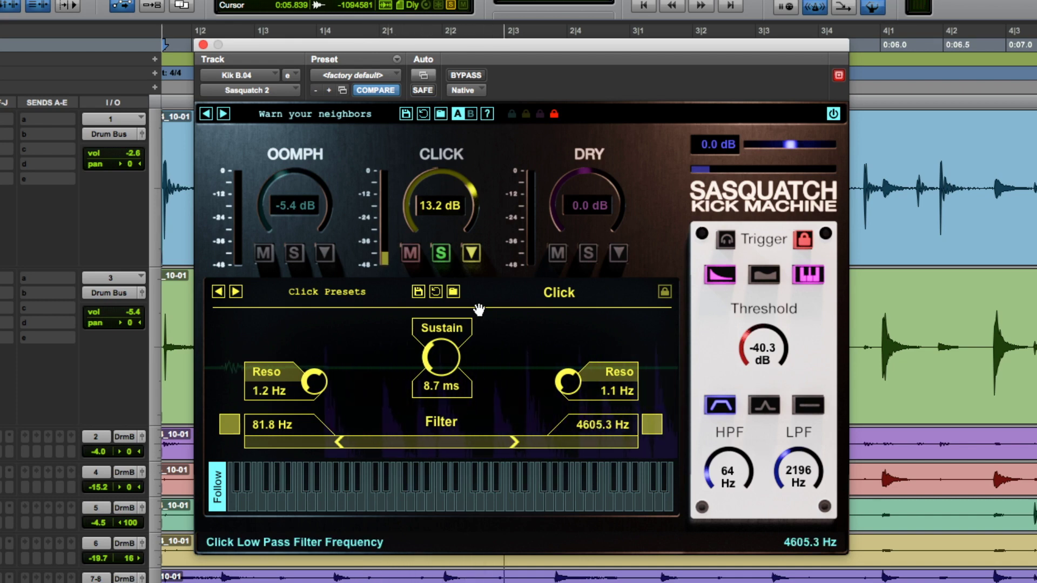
Show the Master settings, apply Bass Boost to the dry signal too, and set Boost to 10.3 dB.
click(618, 252)
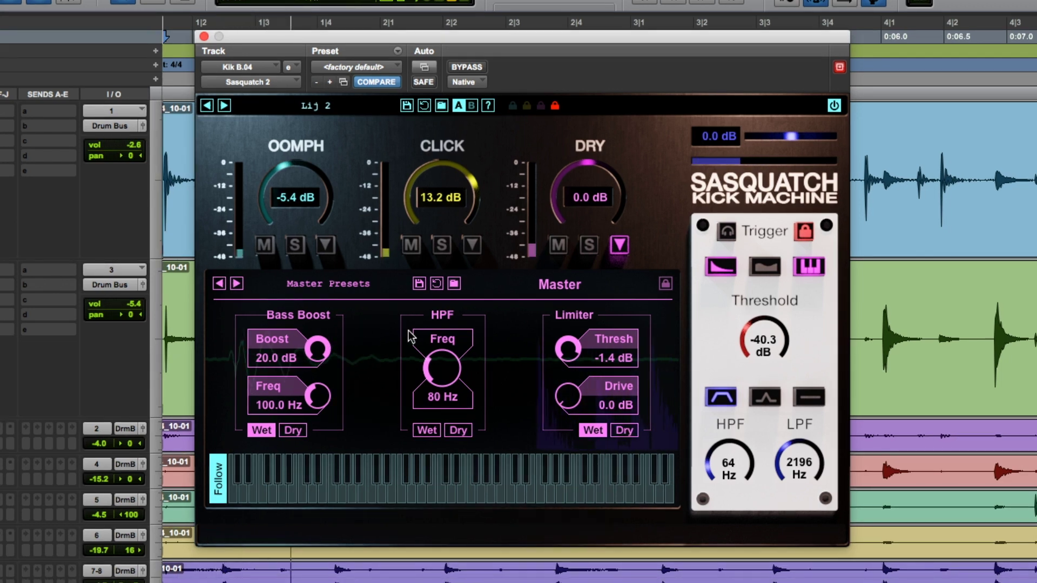
mouse_move(323, 348)
mouse_down()
mouse_move(312, 436)
mouse_move(295, 430)
mouse_up()
click(295, 431)
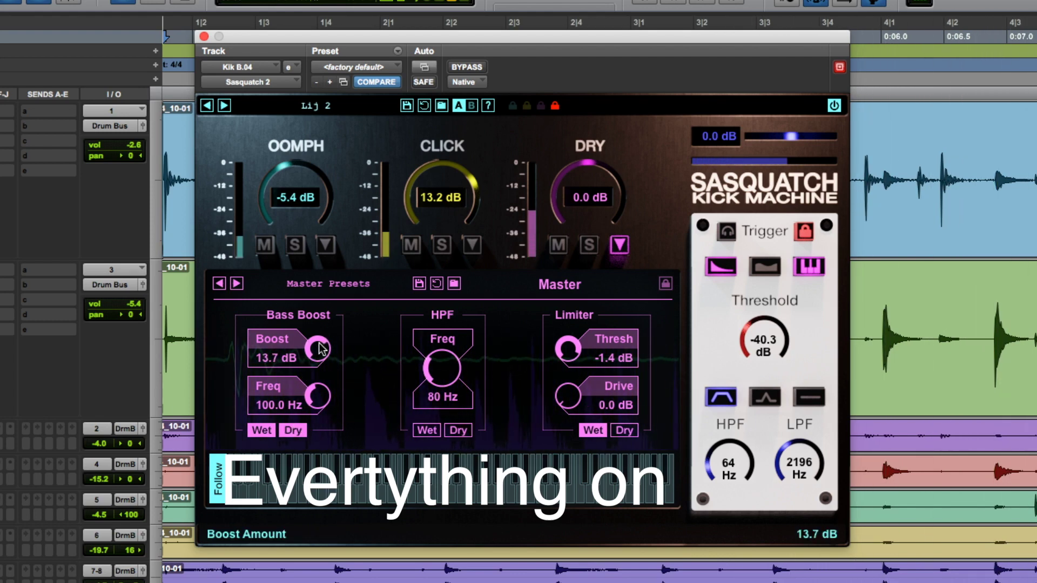
drag(317, 349, 316, 384)
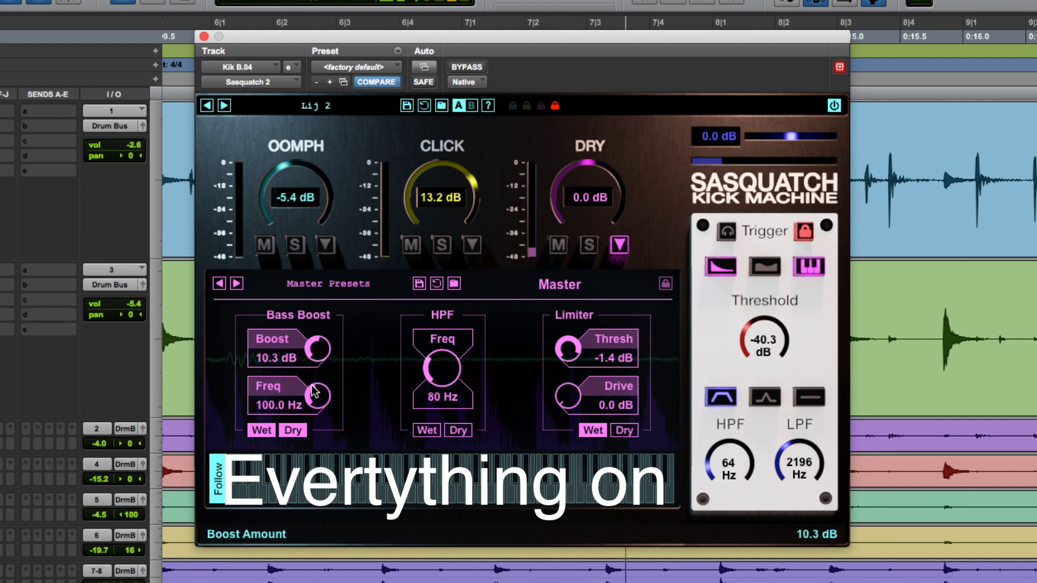
Compare the kick with Oomph muted and unmuted, and set the Master Bass Boost to 15.9 dB.
click(265, 246)
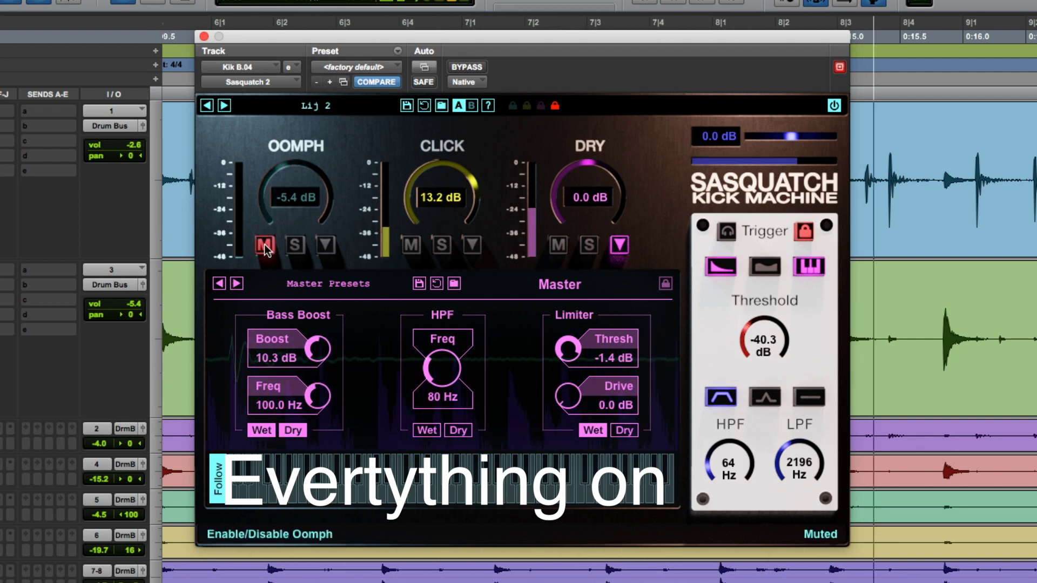
click(264, 246)
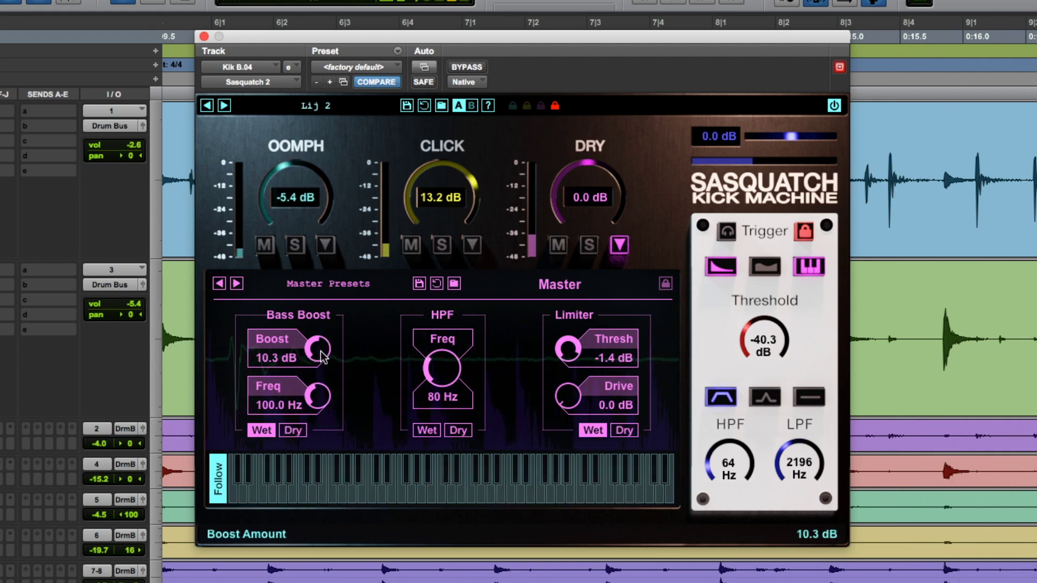
drag(316, 271, 315, 285)
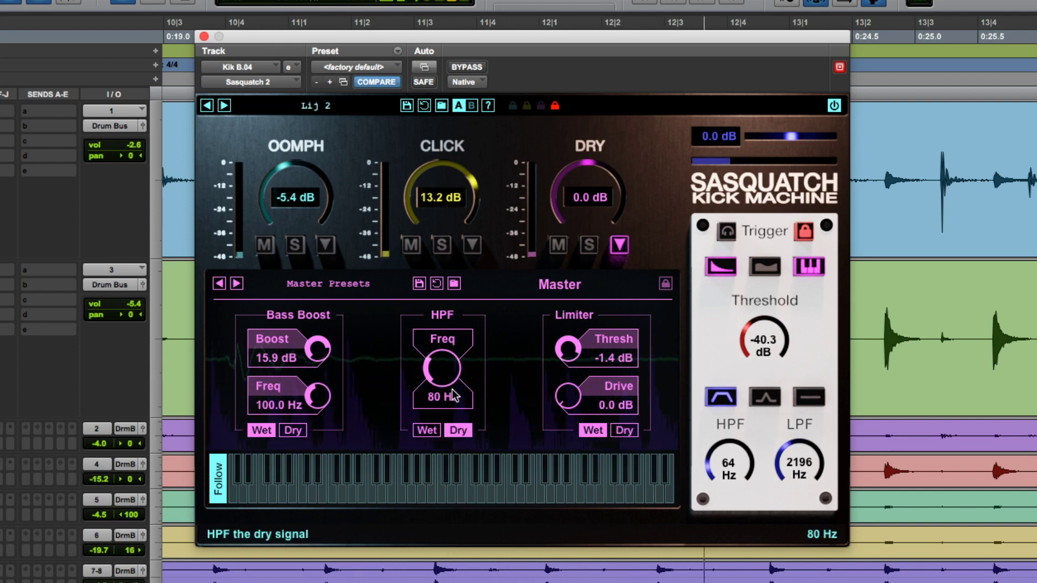
Audition the Master high-pass filter on the dry and wet signals, set its frequency to 104 Hz, and leave both switched off.
drag(438, 374, 436, 341)
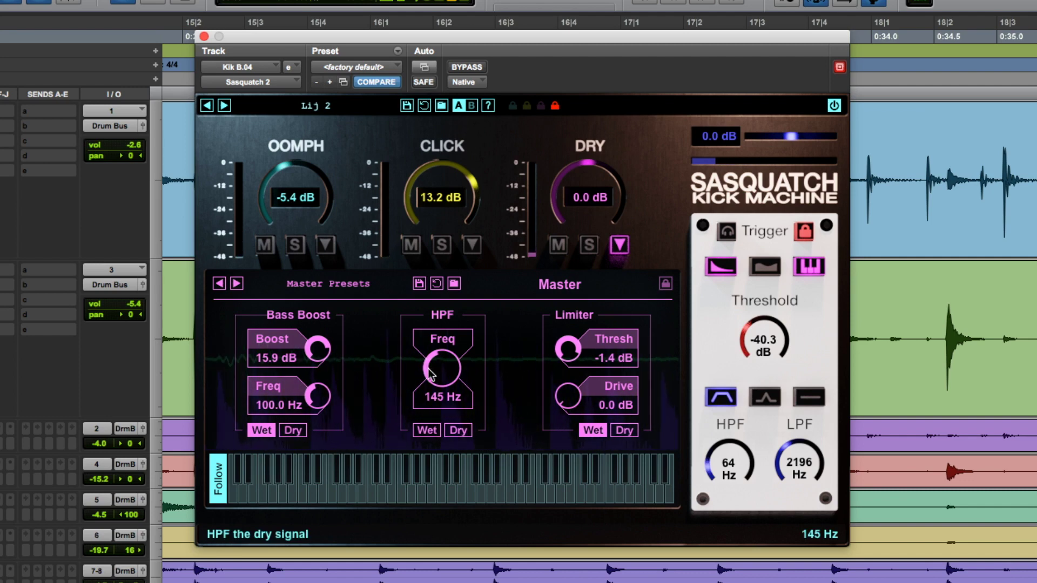
drag(430, 372, 439, 381)
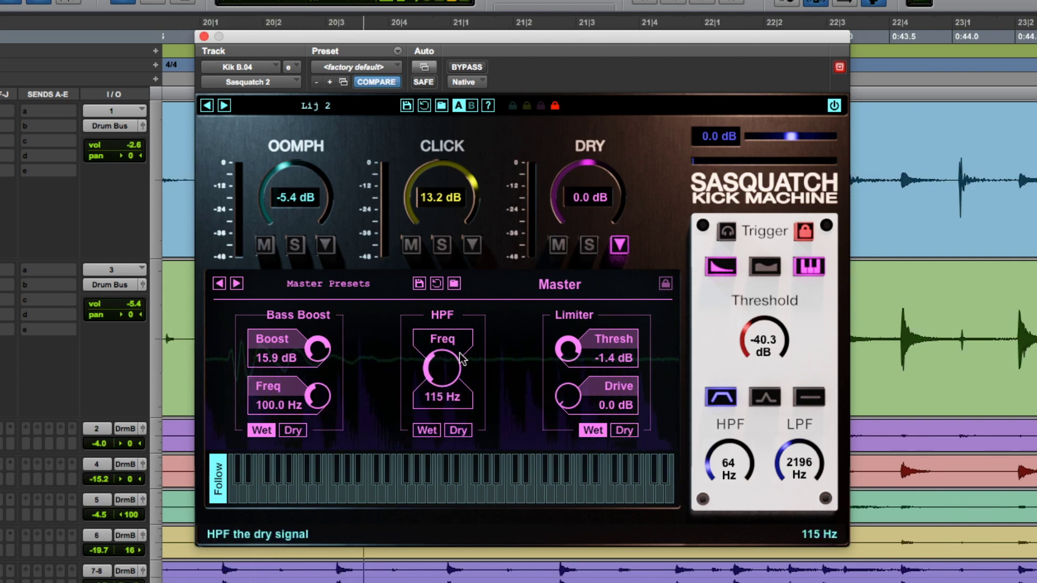
click(427, 430)
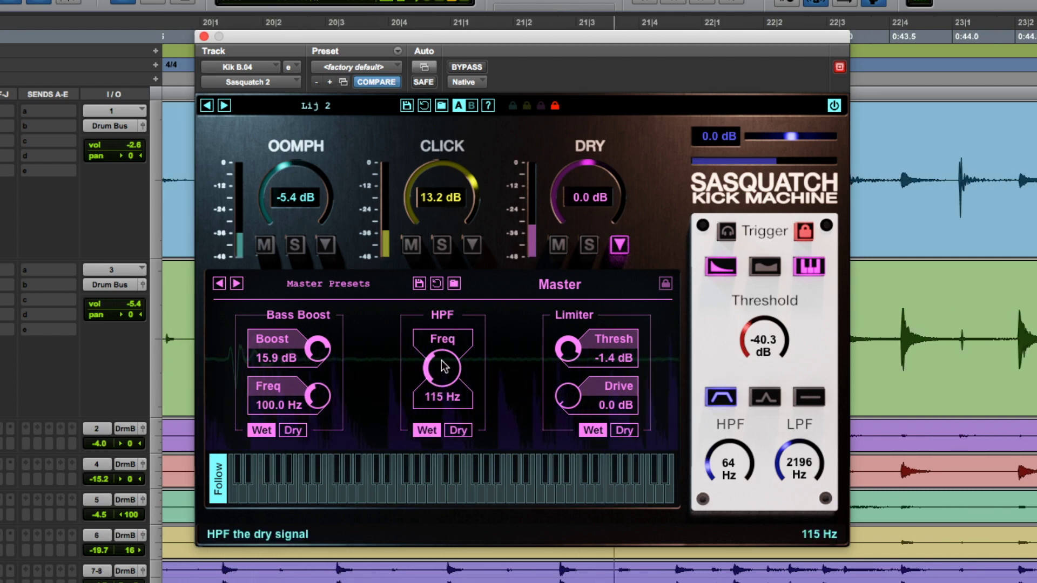
drag(442, 353, 440, 370)
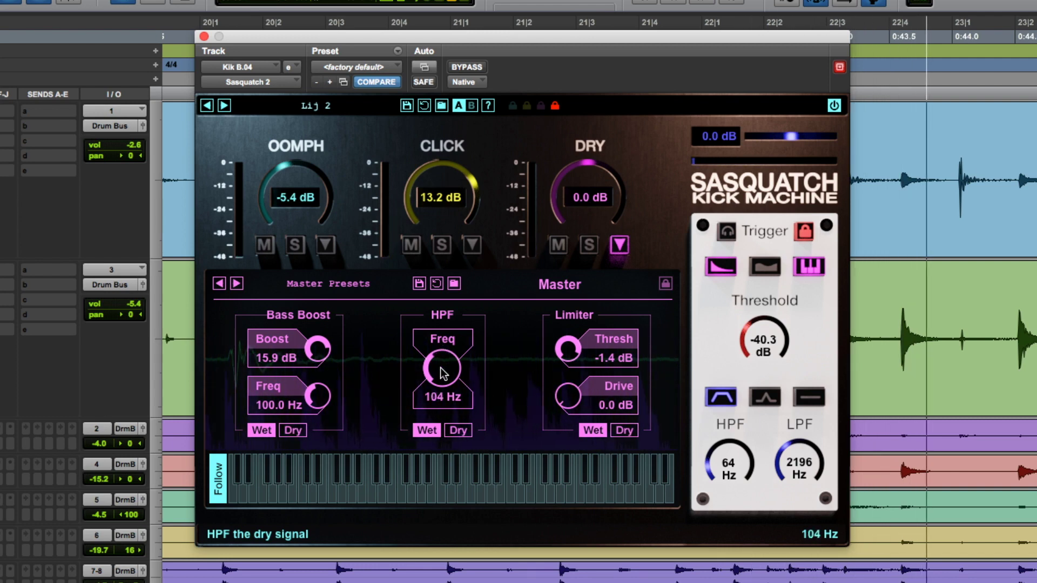
click(426, 430)
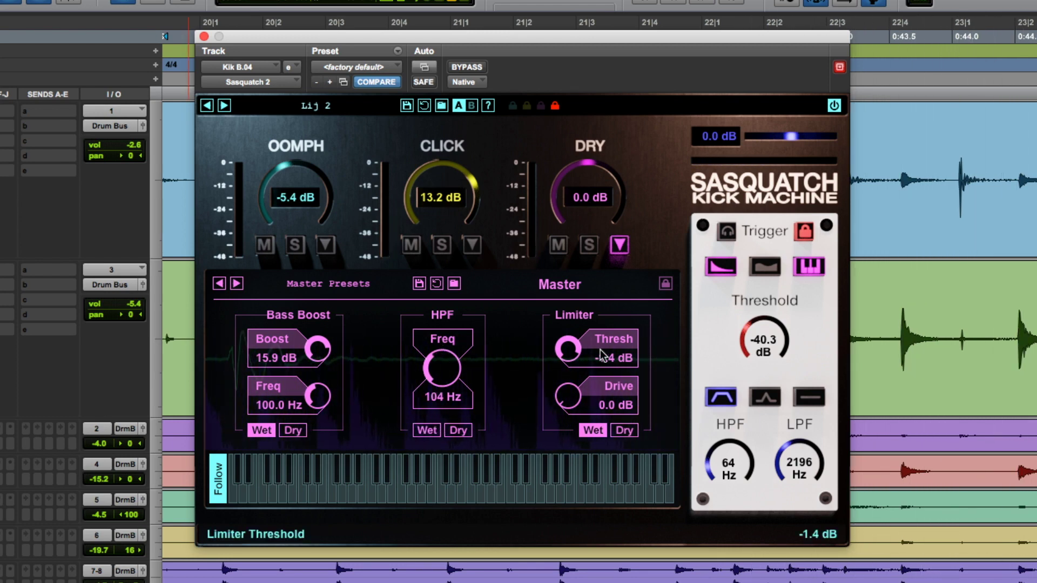
Play the kick with the Limiter threshold at -25.1 dB, and set the threshold to -0.6 dB and Drive to 1.0 dB.
key(space)
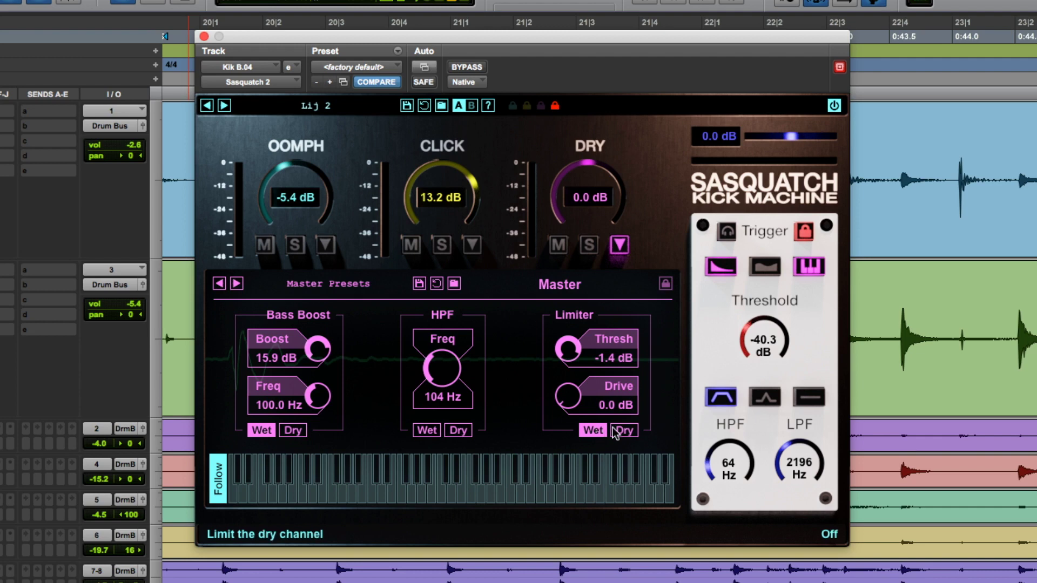
drag(568, 348, 517, 578)
key(space)
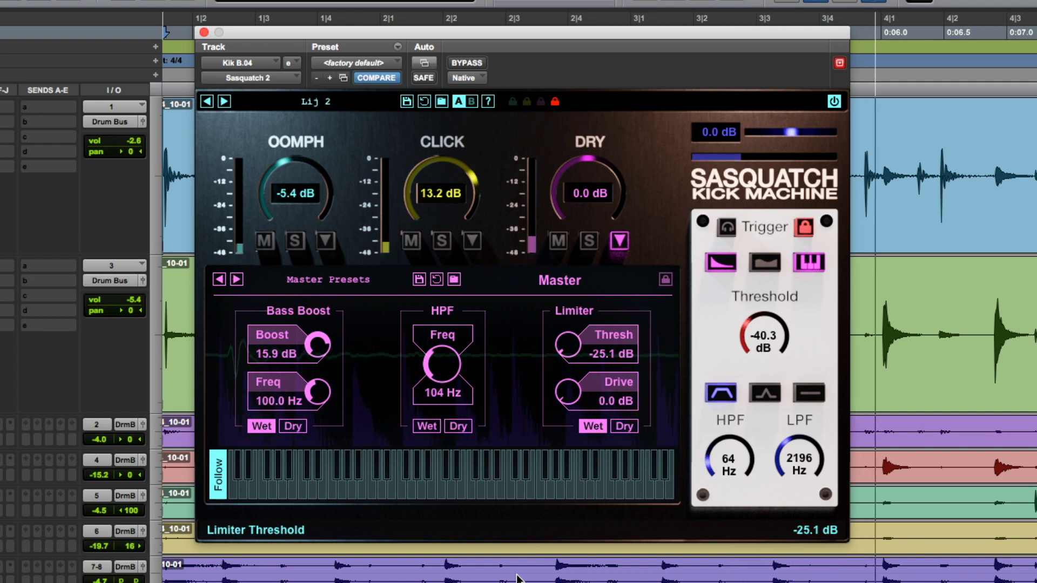
drag(517, 578, 504, 335)
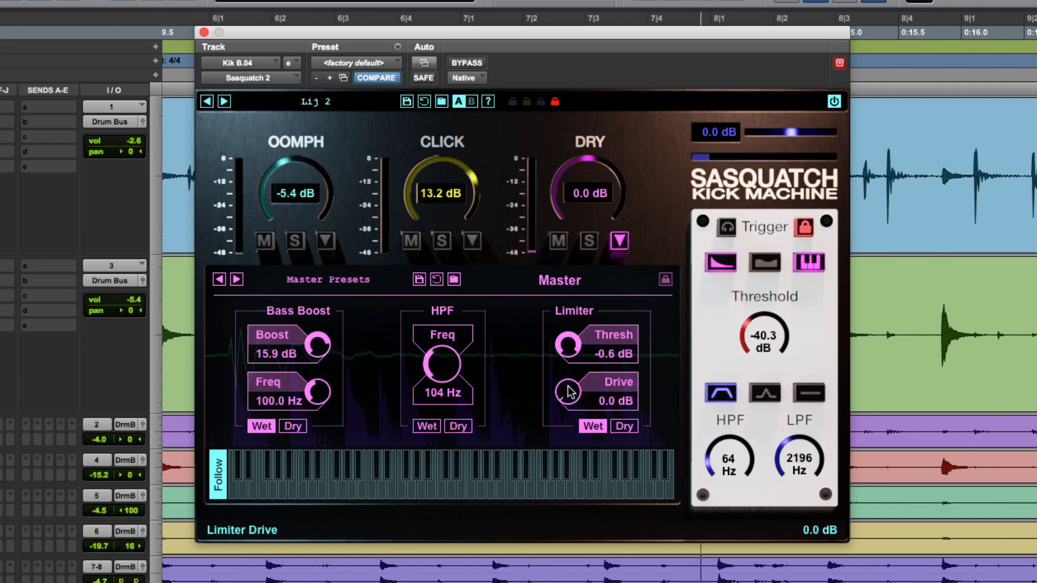
drag(568, 391, 558, 345)
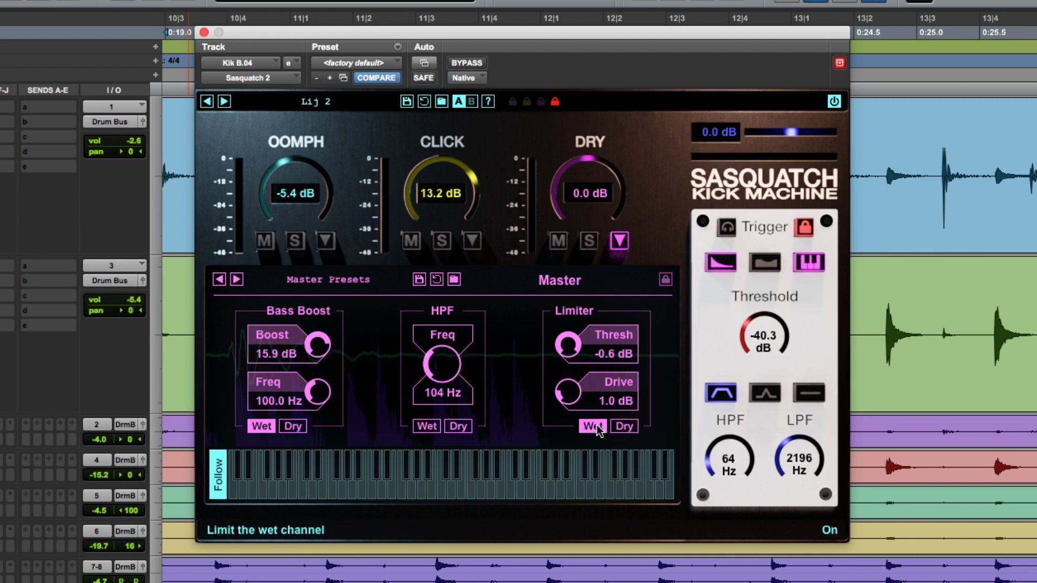
Audition the Master Limiter on the dry signal with threshold -2.7 dB and Drive 11.4 dB, lower the Drive, and limit the wet signal again.
click(623, 426)
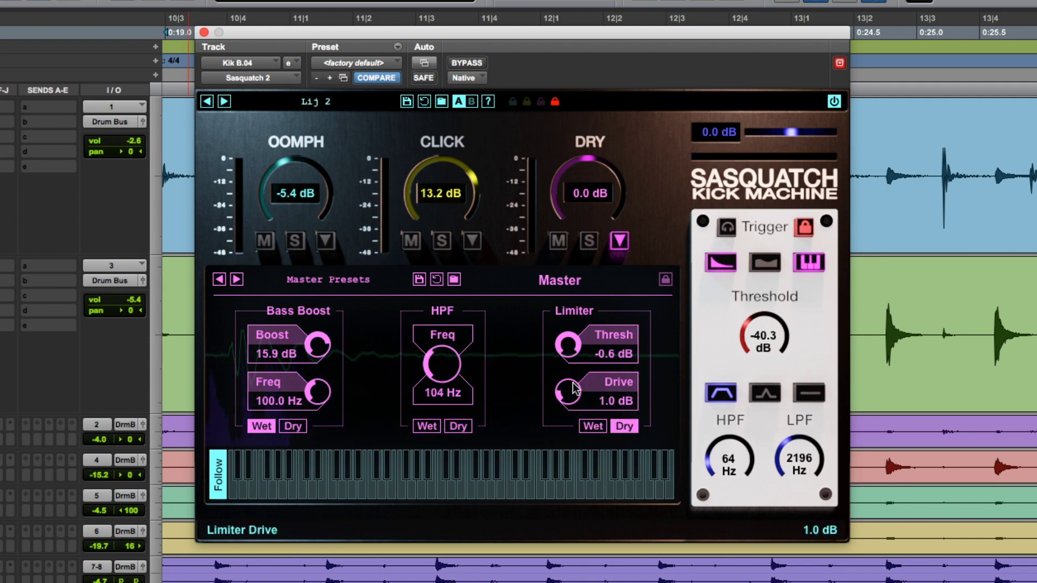
drag(568, 346, 532, 582)
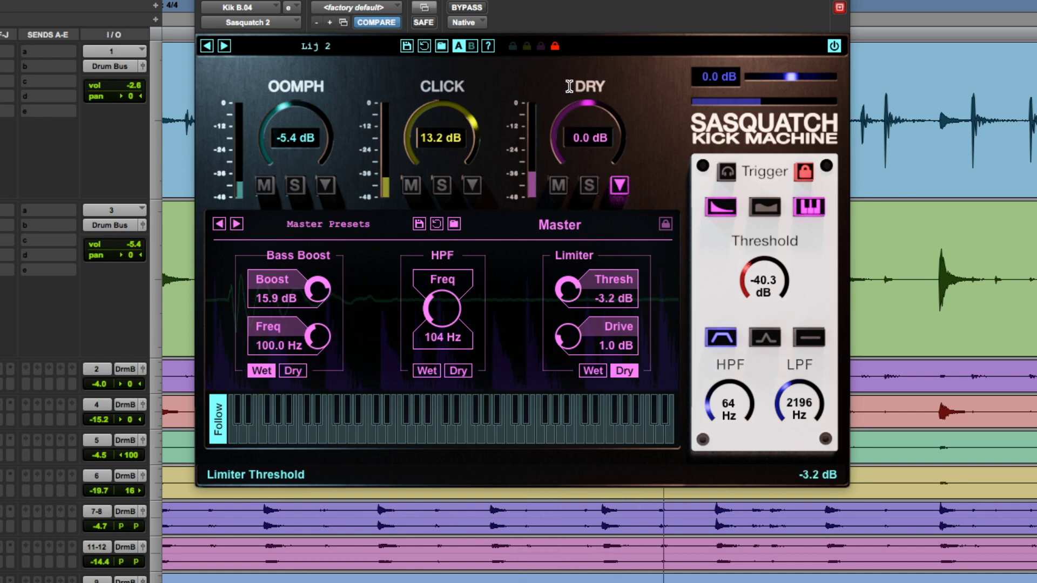
drag(569, 87, 567, 232)
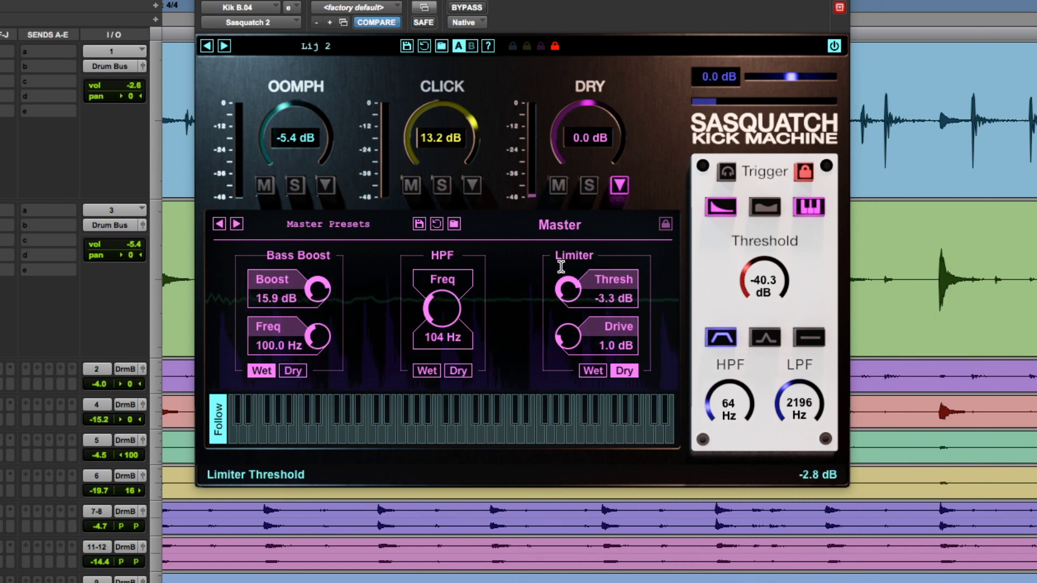
drag(564, 351, 576, 308)
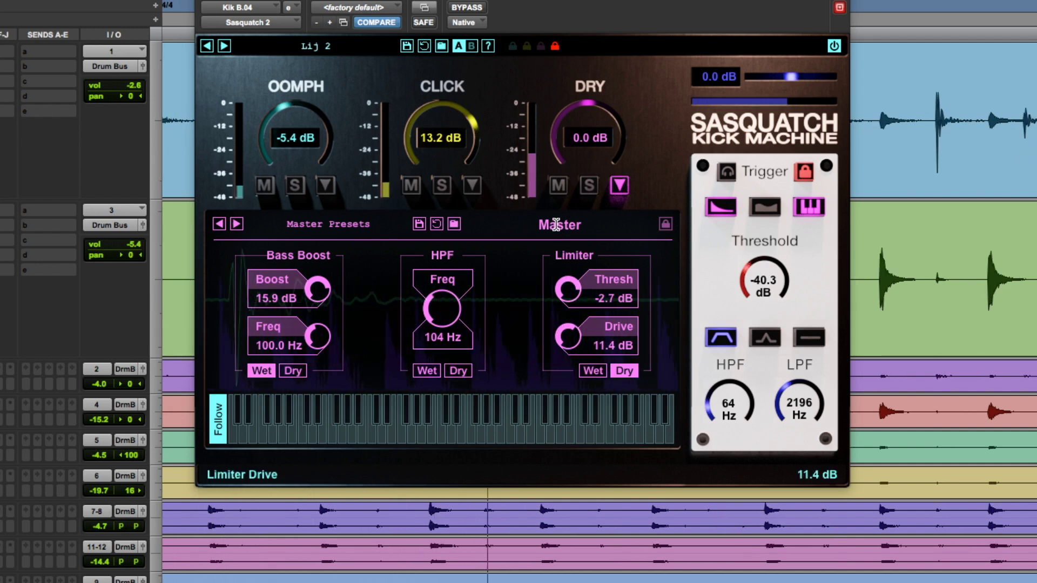
drag(553, 242, 551, 331)
click(593, 370)
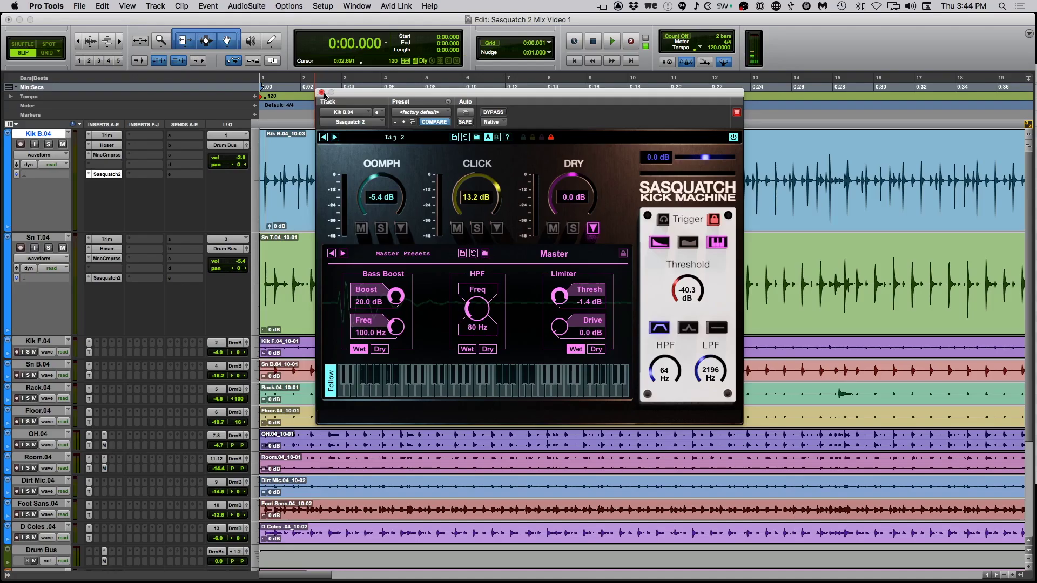
Close the kick's Sasquatch window, play the soloed Sn T.04 snare without plug-ins, and activate and show its Hoser EQ.
click(322, 92)
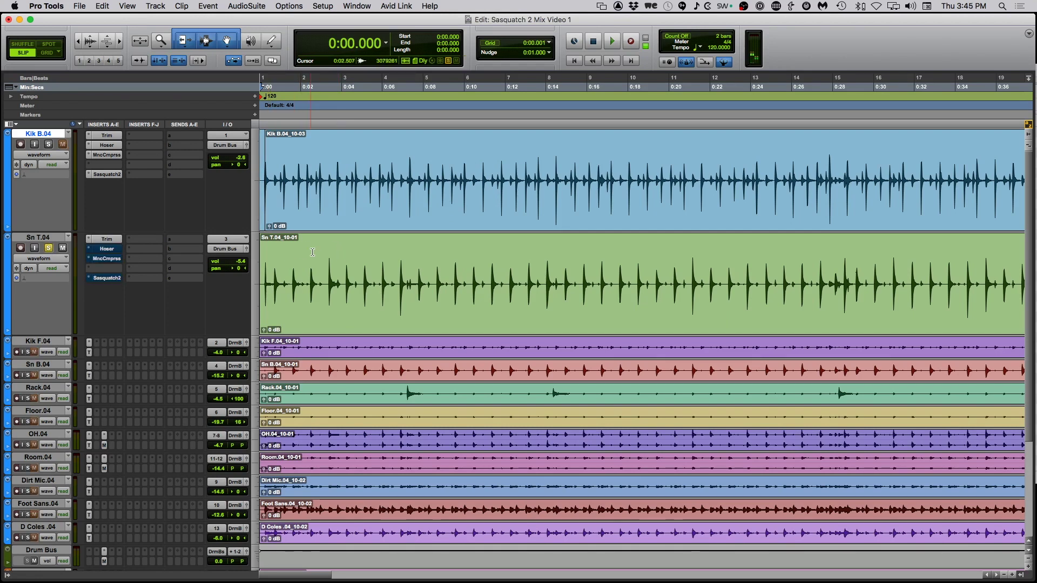
key(space)
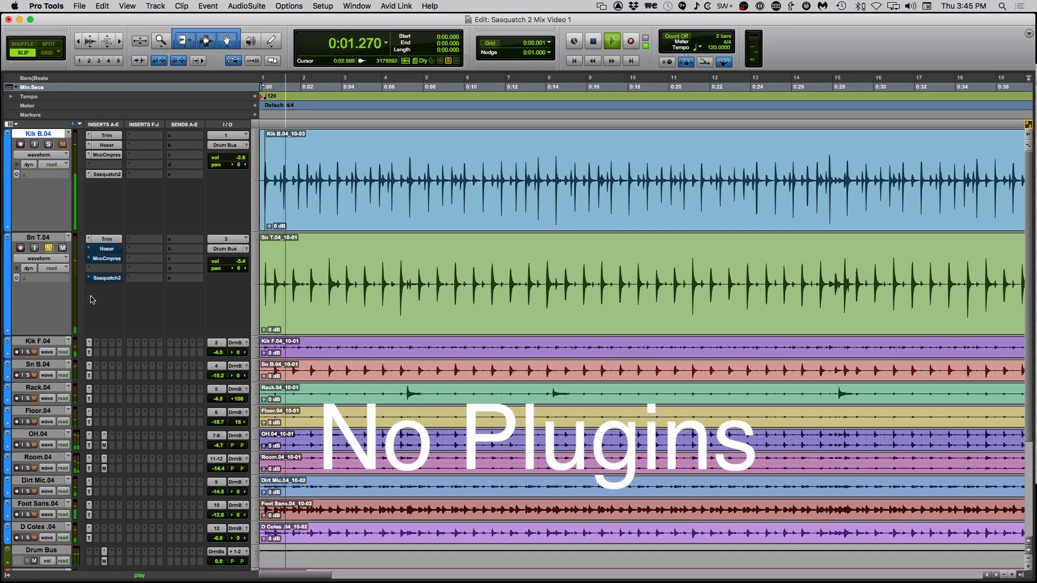
ctrl+super+click(108, 249)
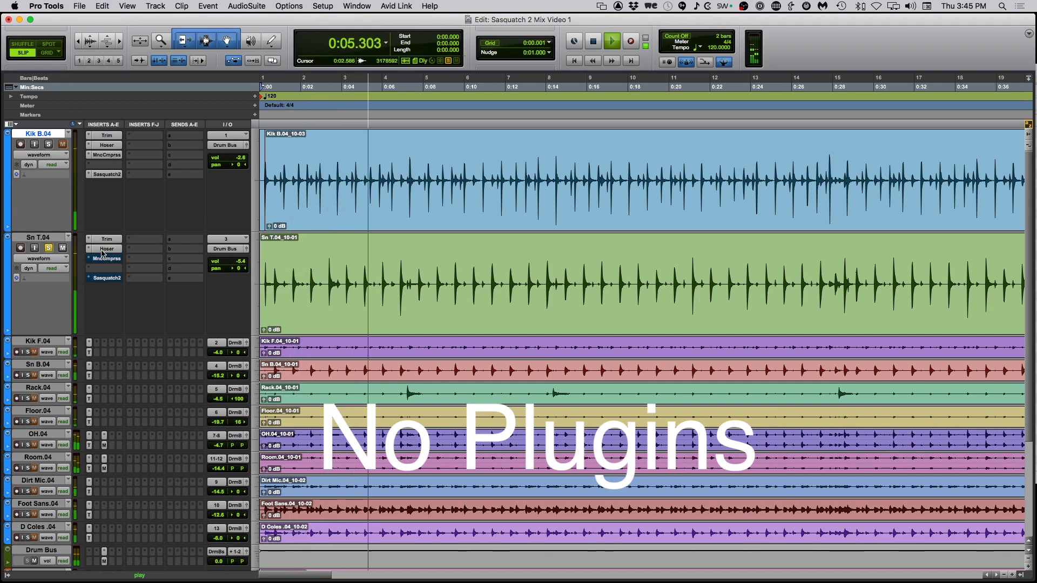
click(107, 248)
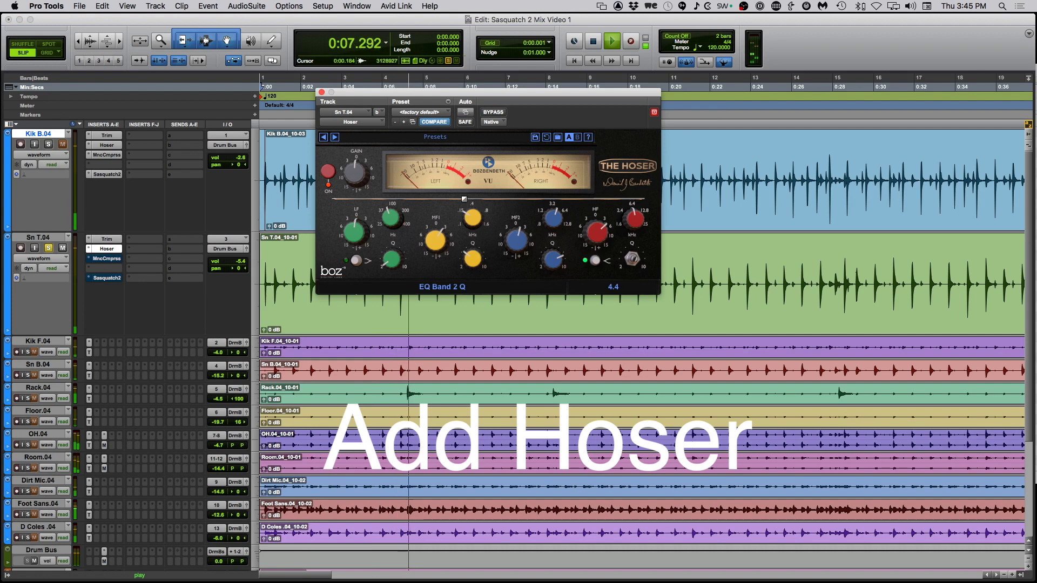
drag(480, 92, 474, 240)
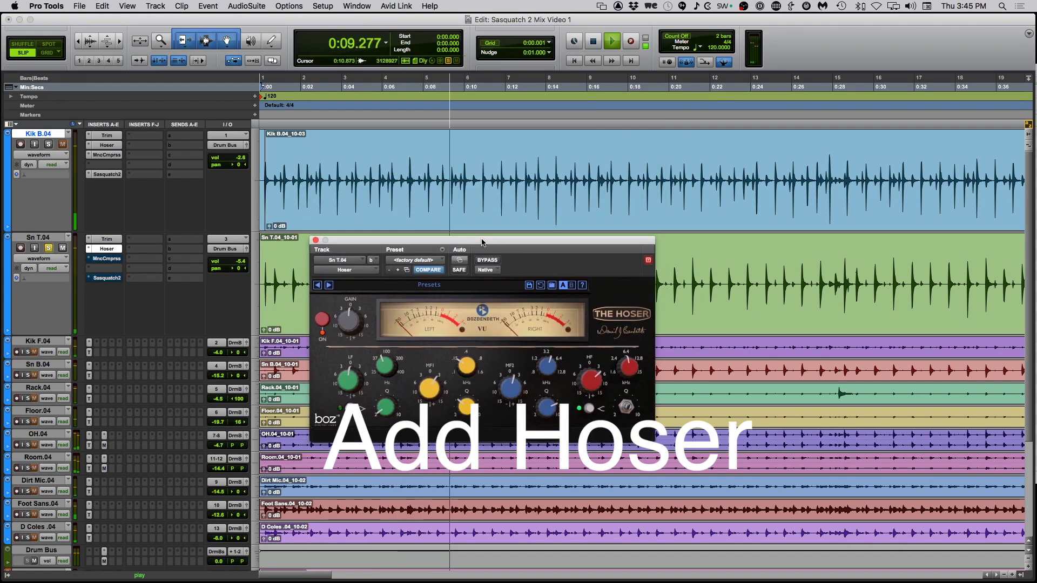
Activate and show Manic Compressor and Sasquatch Kick Machine 2 on the playing Sn T.04 snare track.
super+click(106, 259)
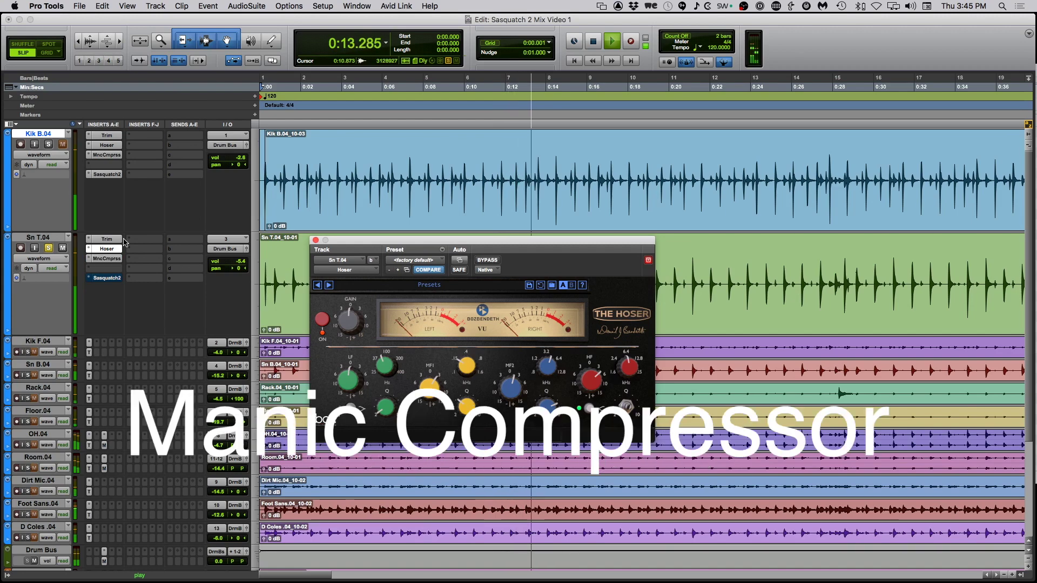
click(105, 258)
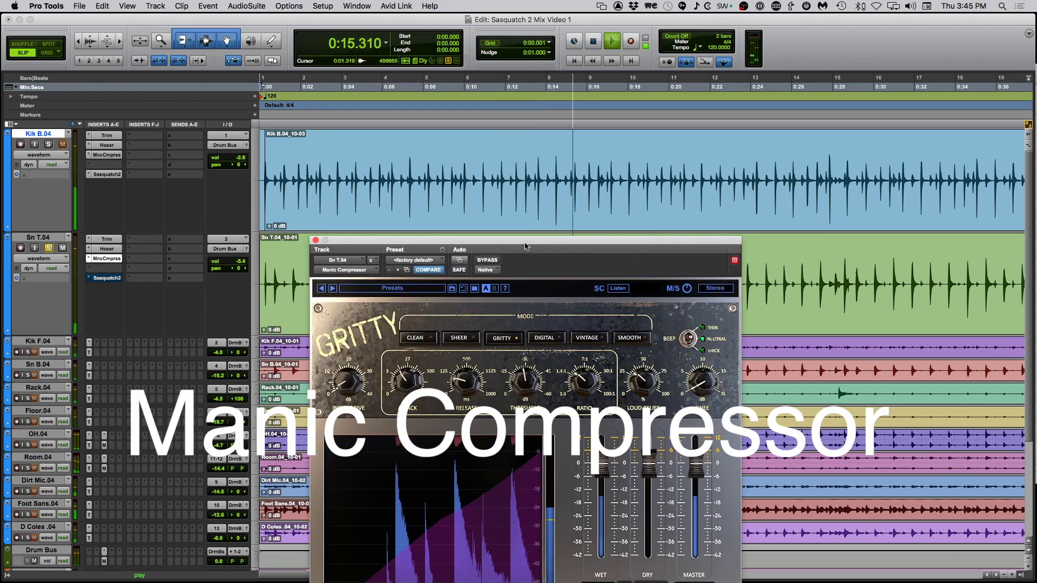
drag(526, 242, 512, 127)
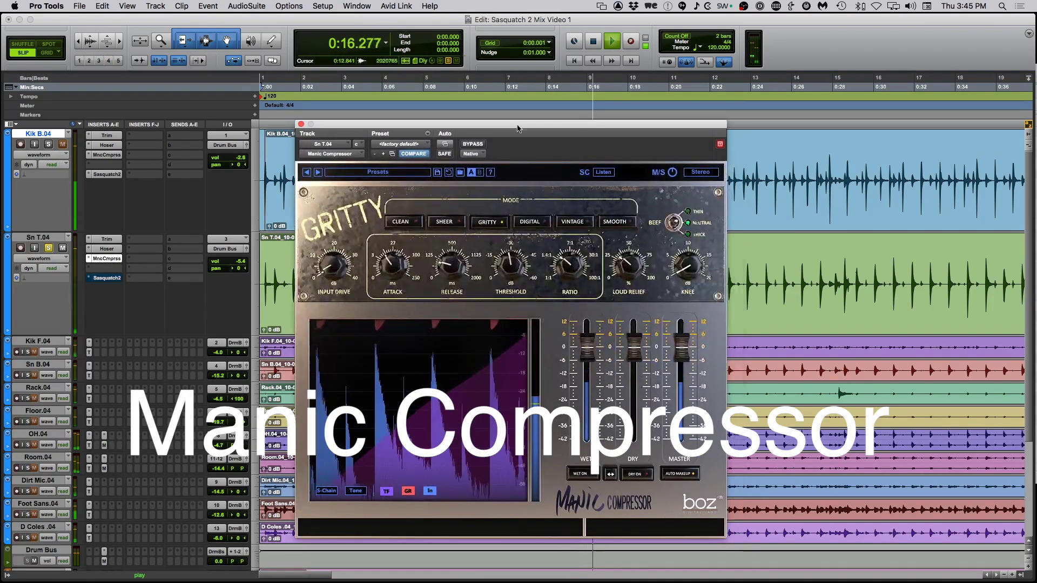
click(104, 279)
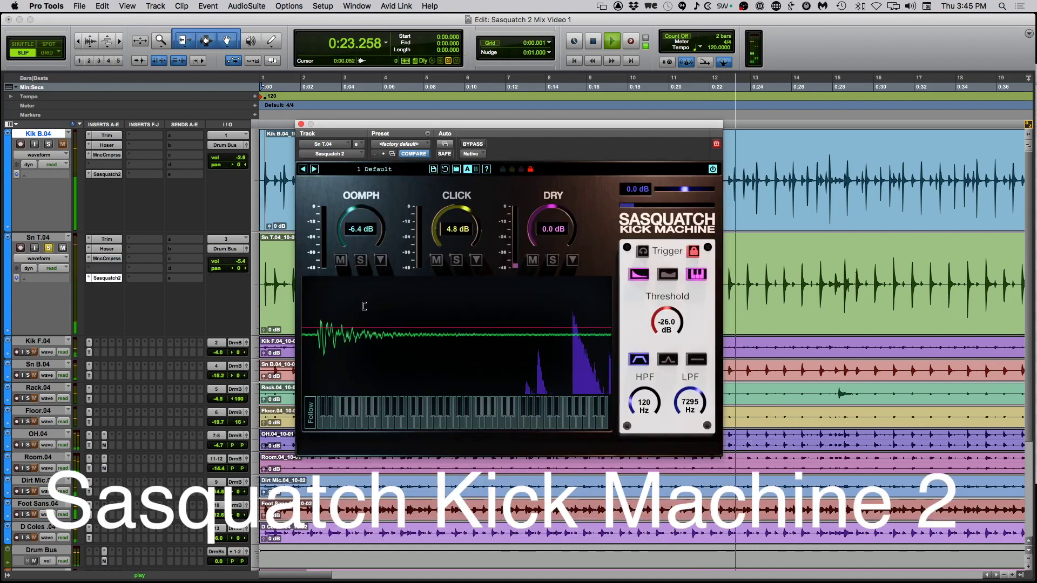
drag(489, 125, 493, 121)
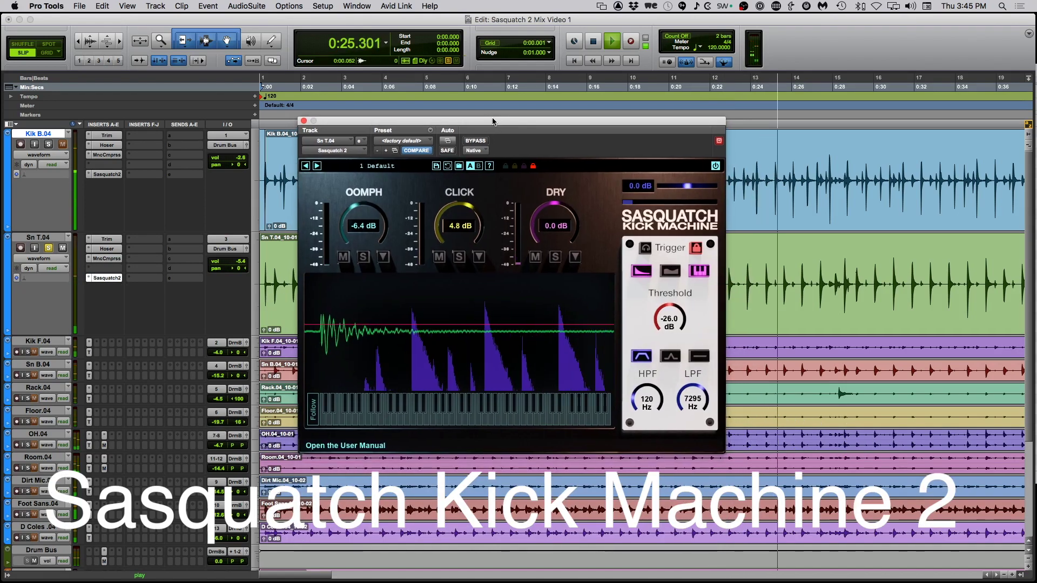
Audition the snare's Oomph and Dry channels in solo, compare Oomph muted and unmuted with Click muted, and bring Click back in.
click(365, 258)
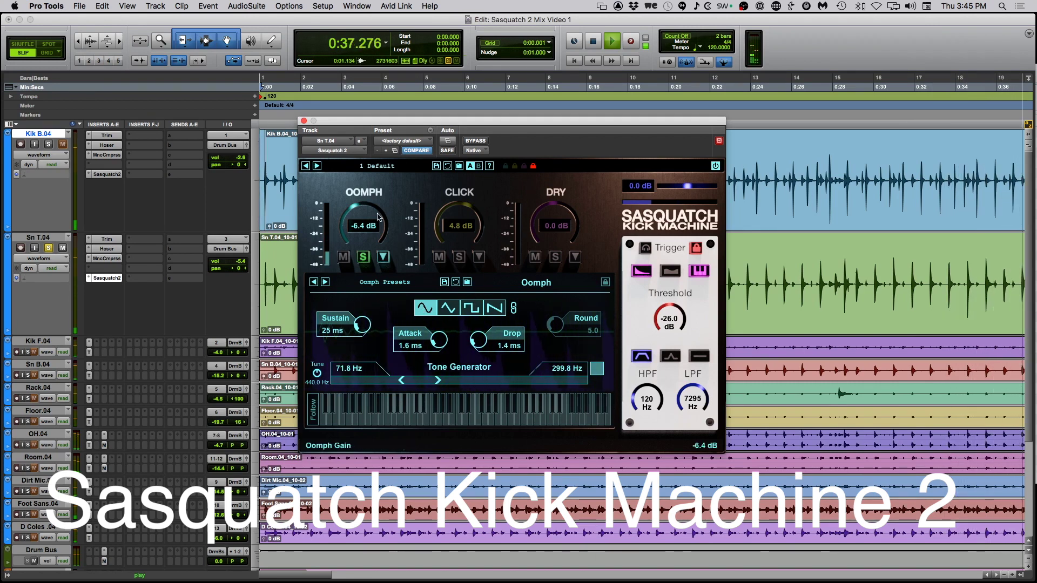
click(556, 257)
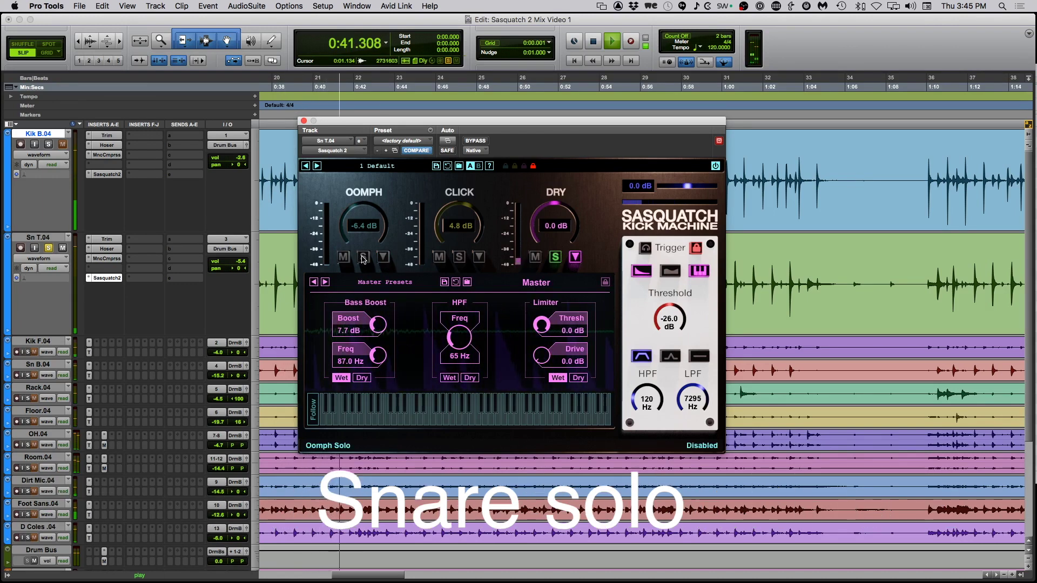
click(556, 257)
click(439, 257)
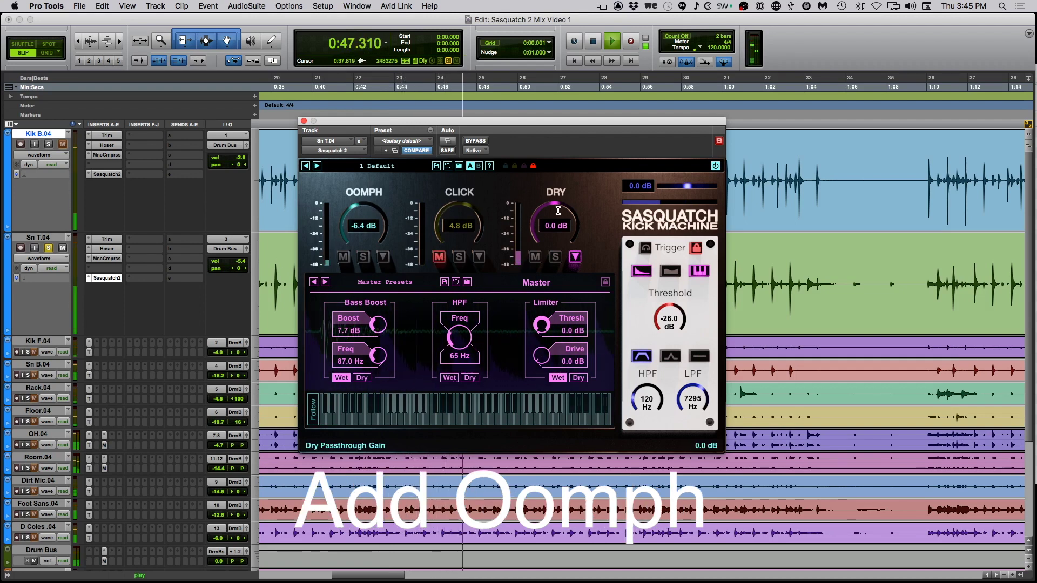
click(343, 258)
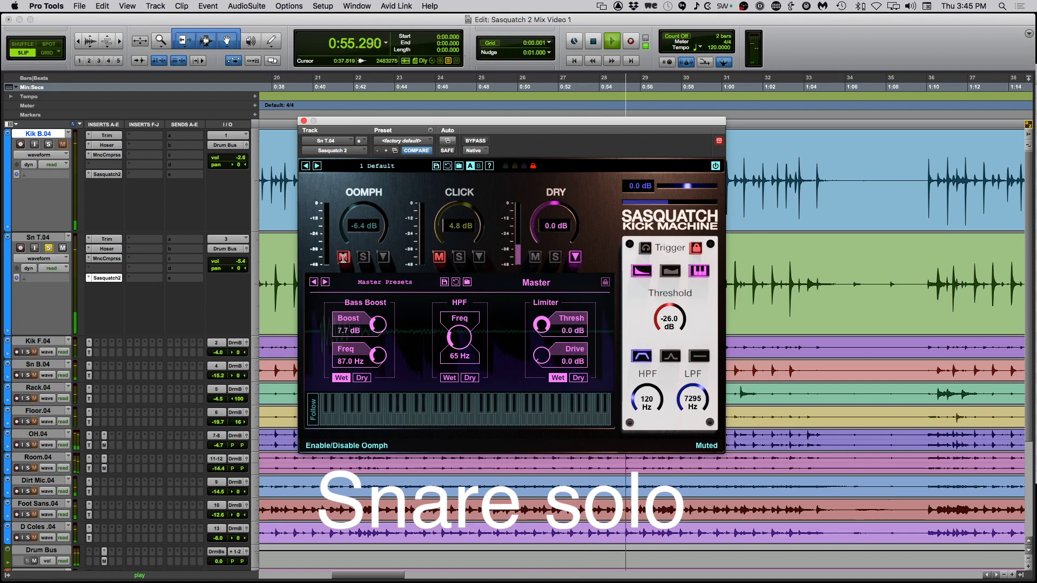
click(343, 258)
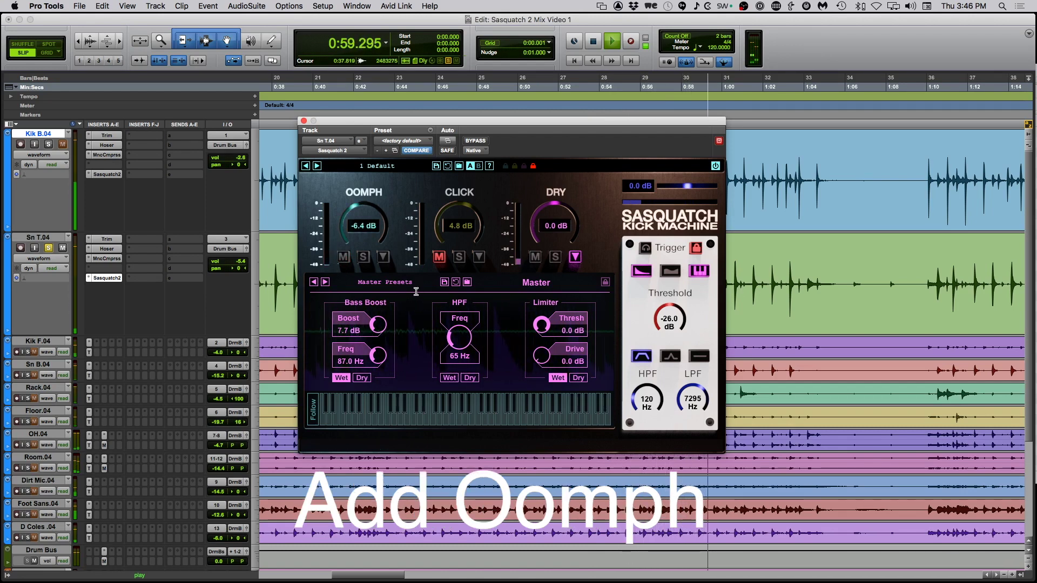
click(439, 257)
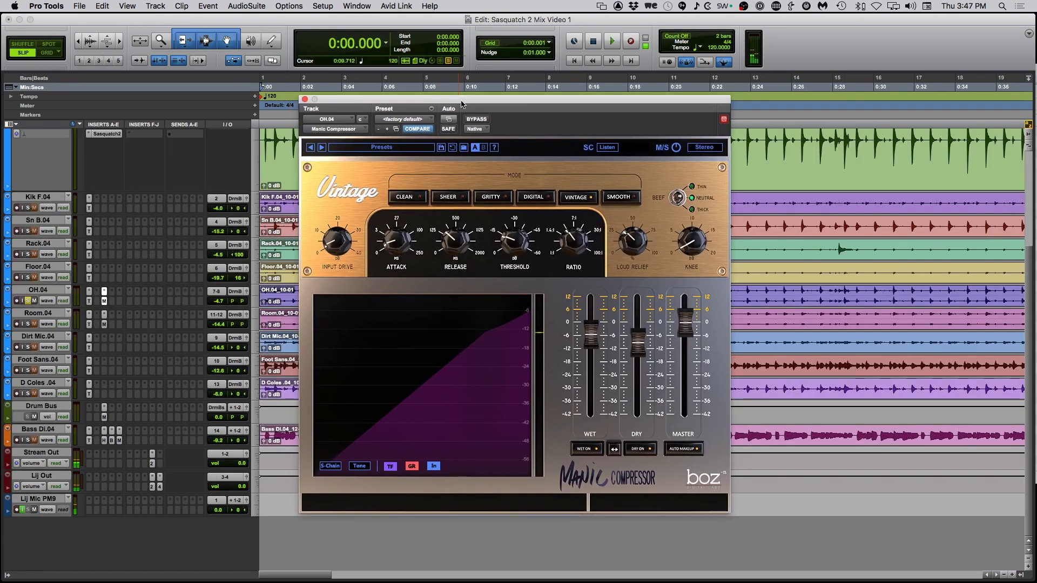
Play the OH.04 overheads with the Vintage-mode Manic Compressor bypassed and active to compare the sound.
drag(461, 101, 455, 94)
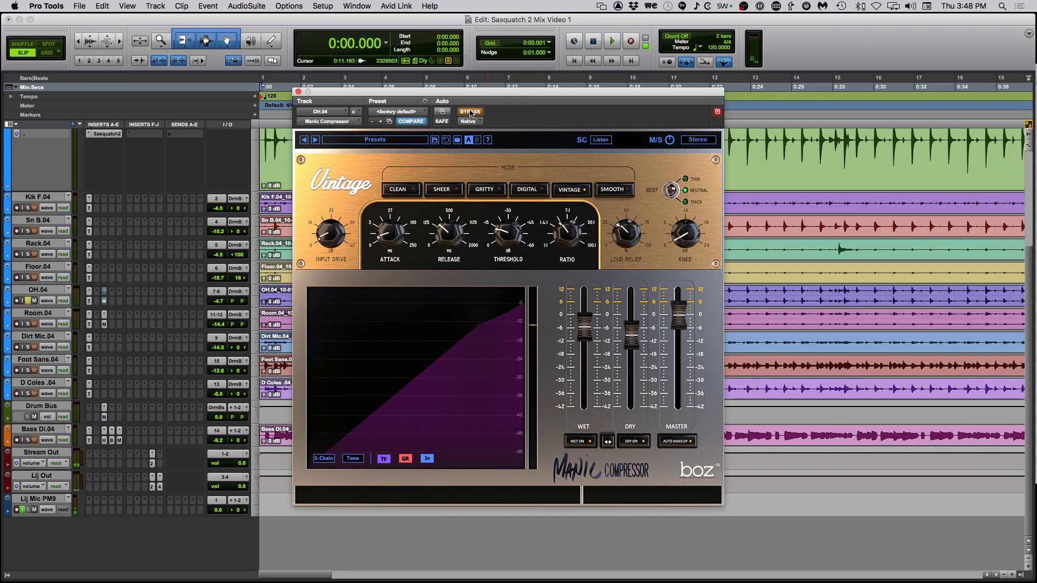
drag(457, 93, 454, 92)
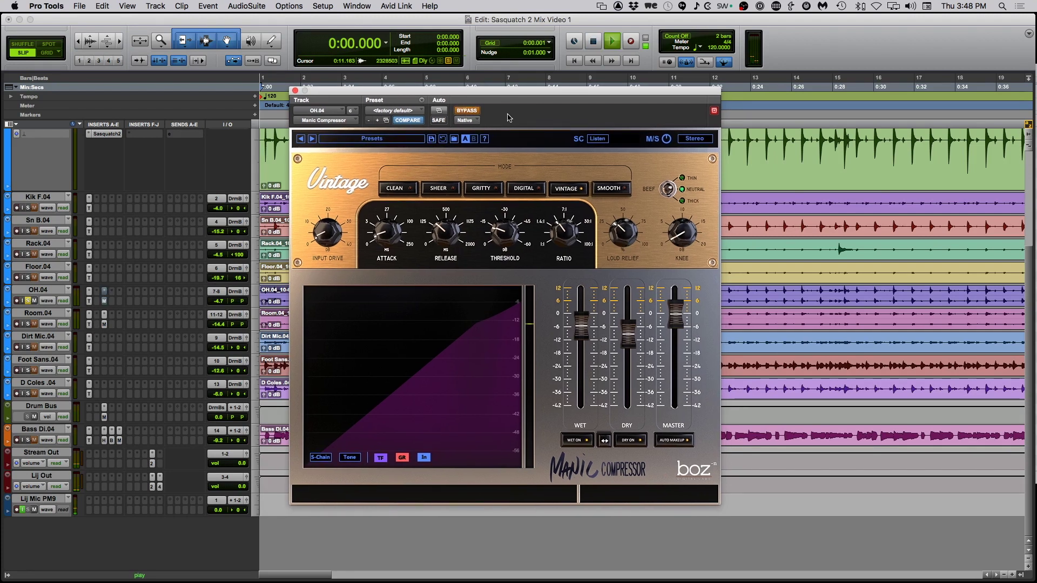
click(466, 111)
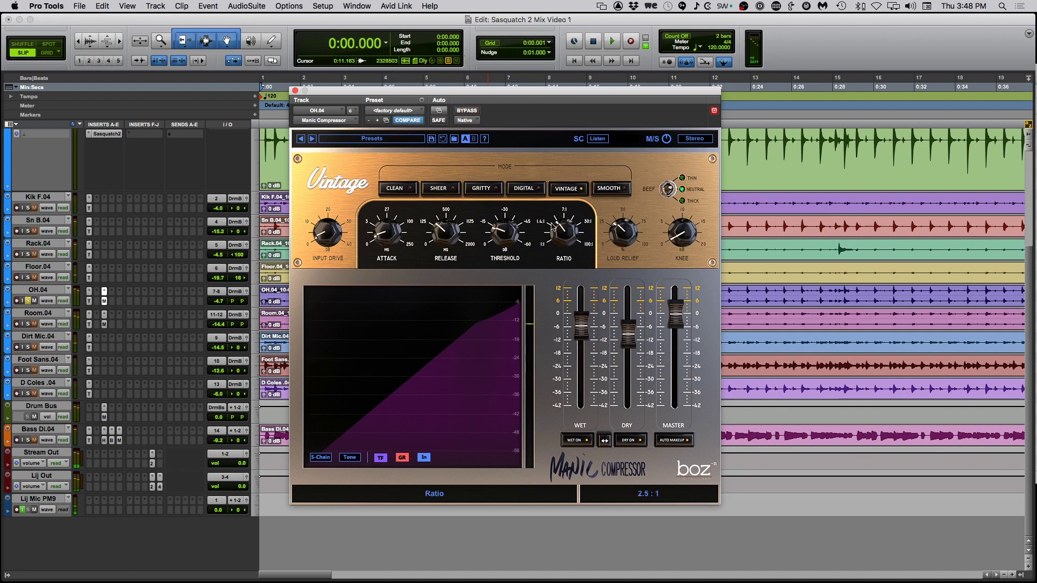
key(space)
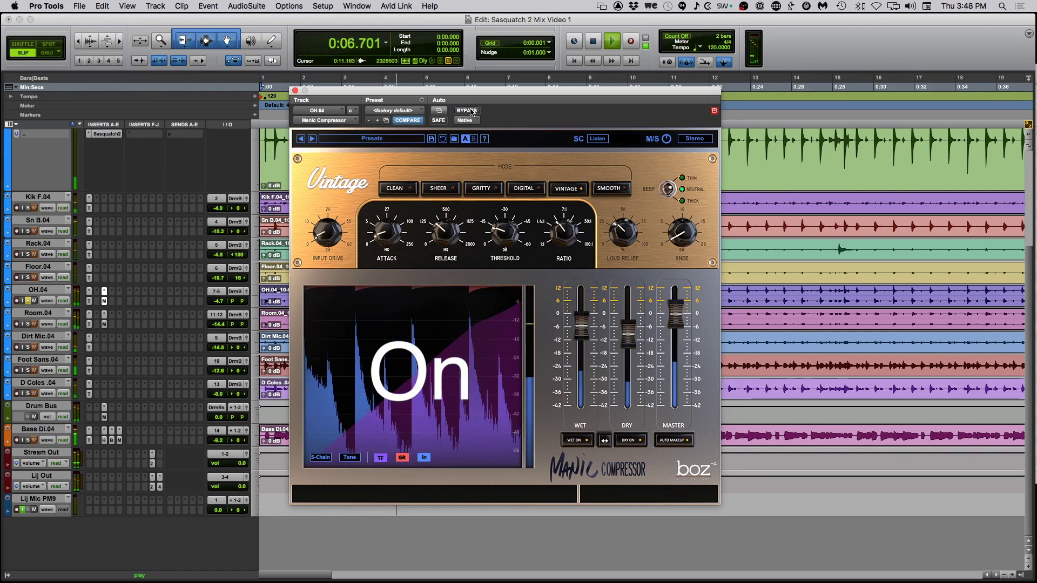
key(space)
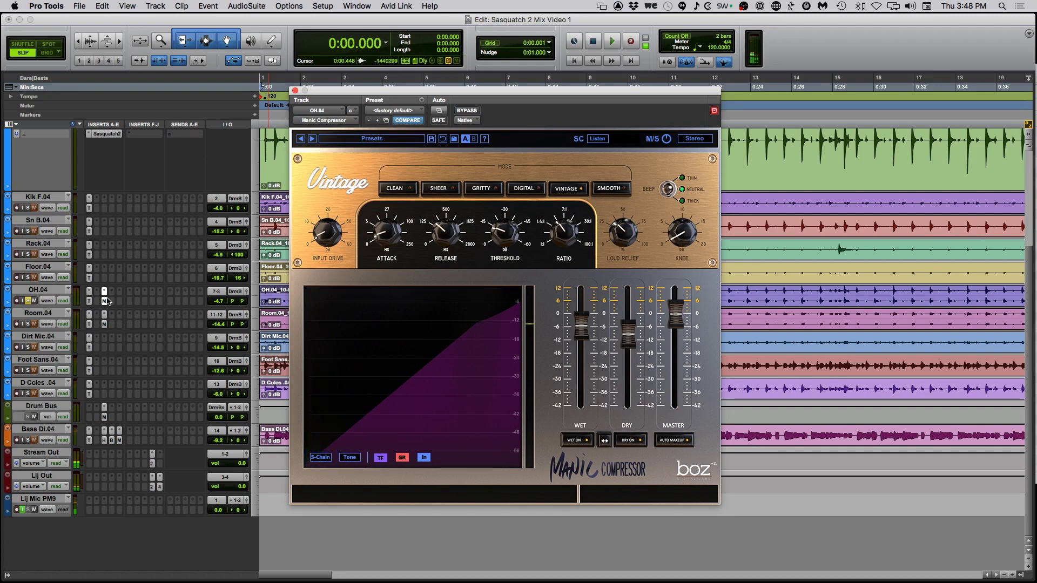
Solo the Room.04 track, open its Manic Compressor, and play the room with the compressor bypassed and active.
click(29, 325)
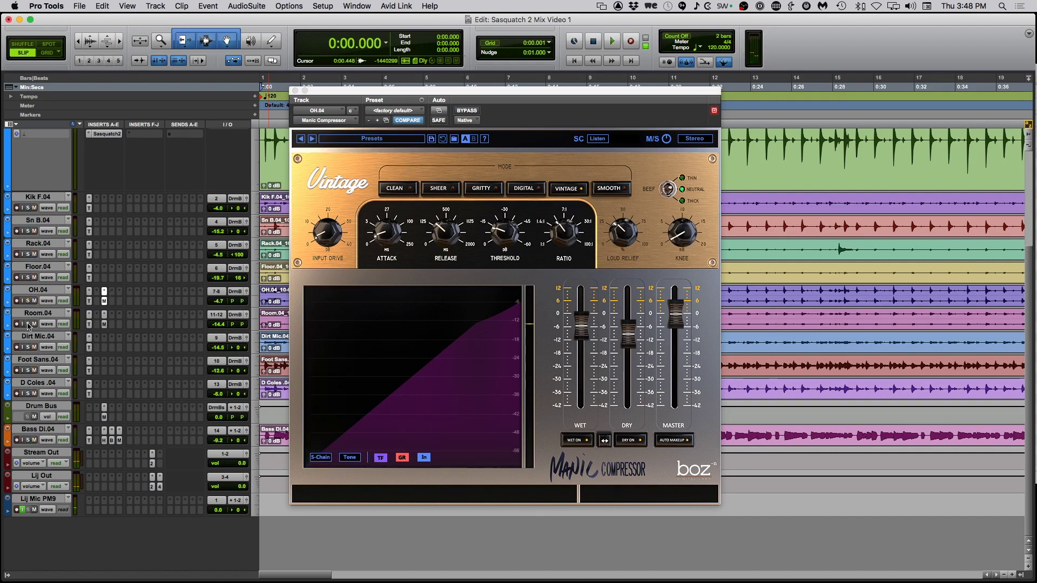
click(106, 324)
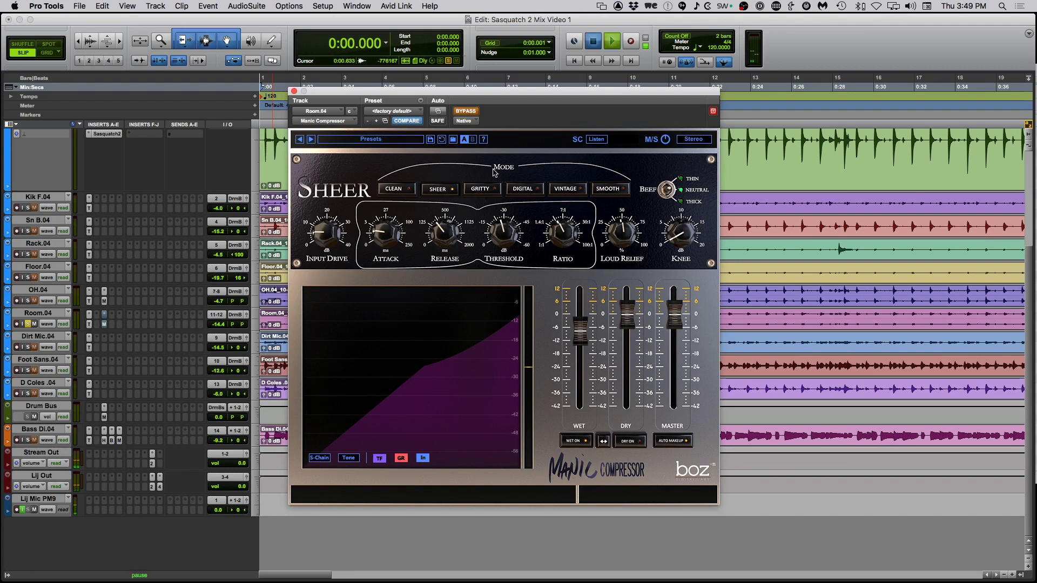
key(space)
click(463, 112)
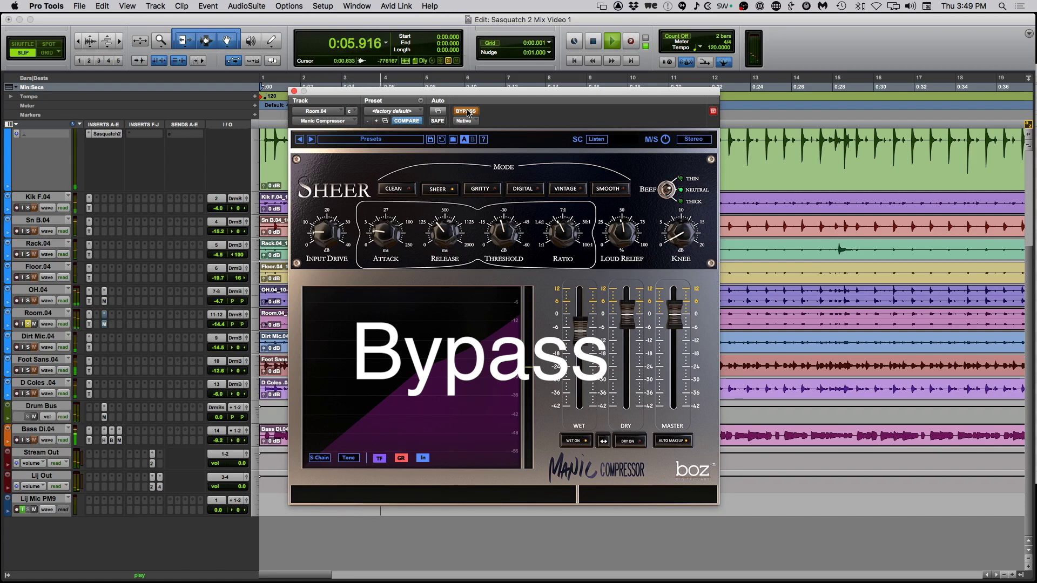
click(466, 112)
key(space)
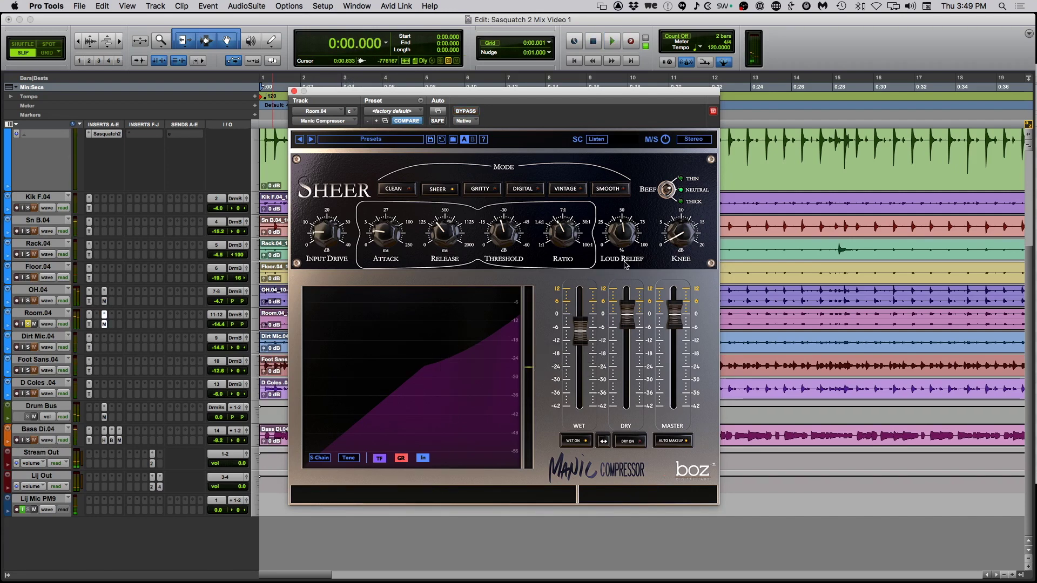
key(space)
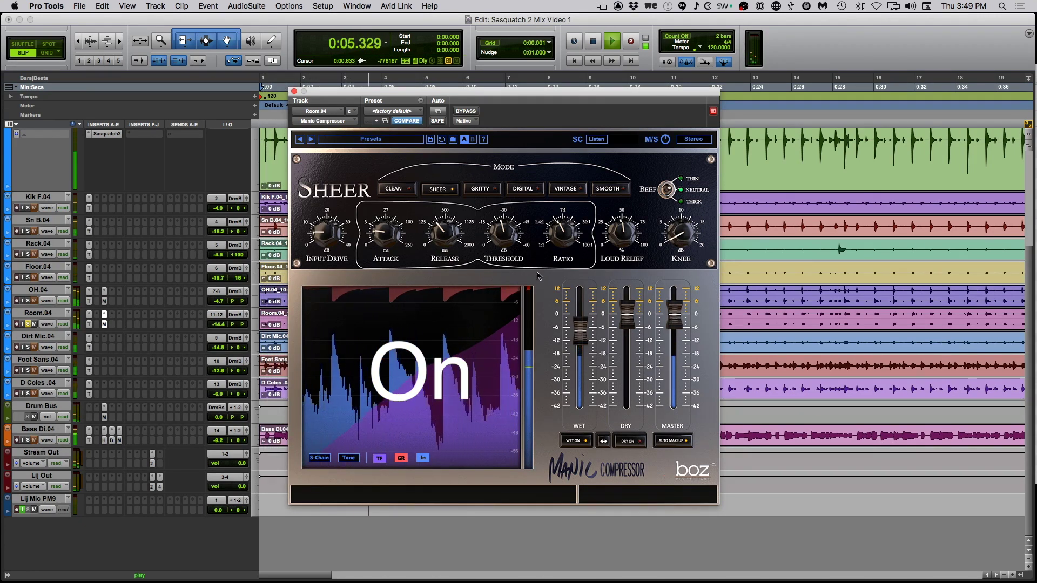
key(space)
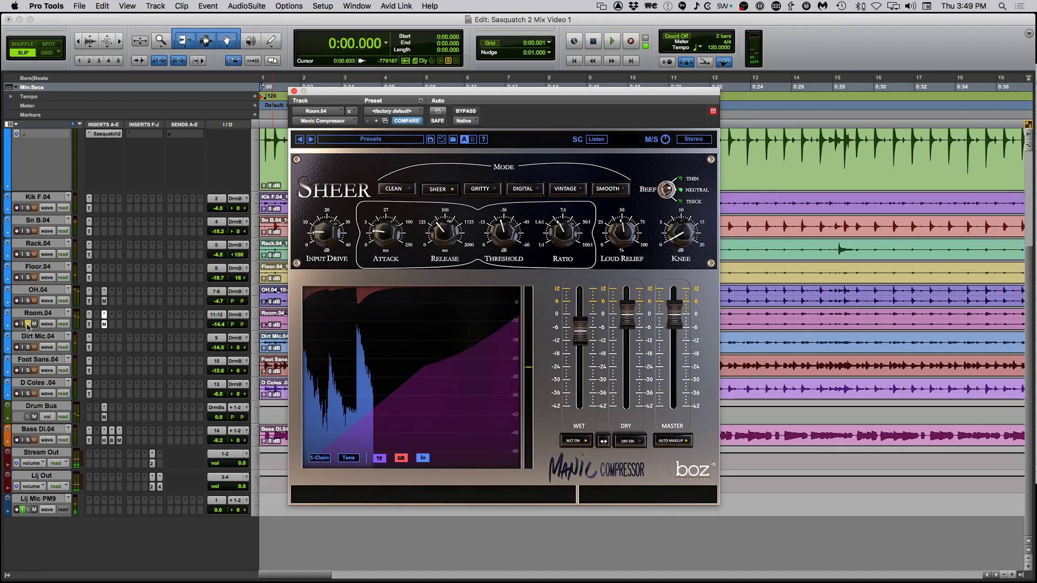
Unsolo the Room.04 track, and open the Manic Compressor on the Drum Bus and bypass it.
click(146, 329)
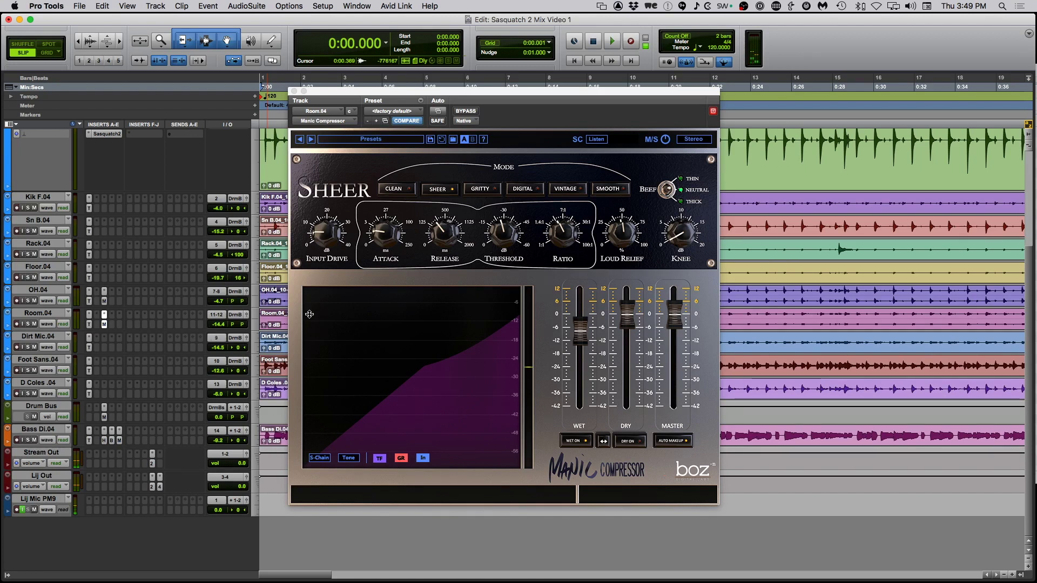
click(104, 418)
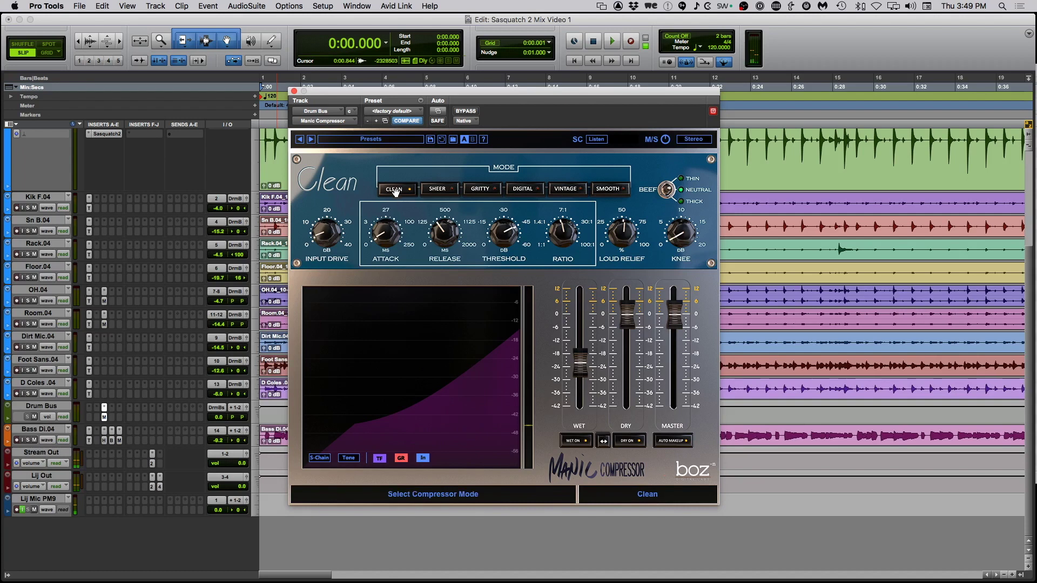
drag(469, 94, 466, 90)
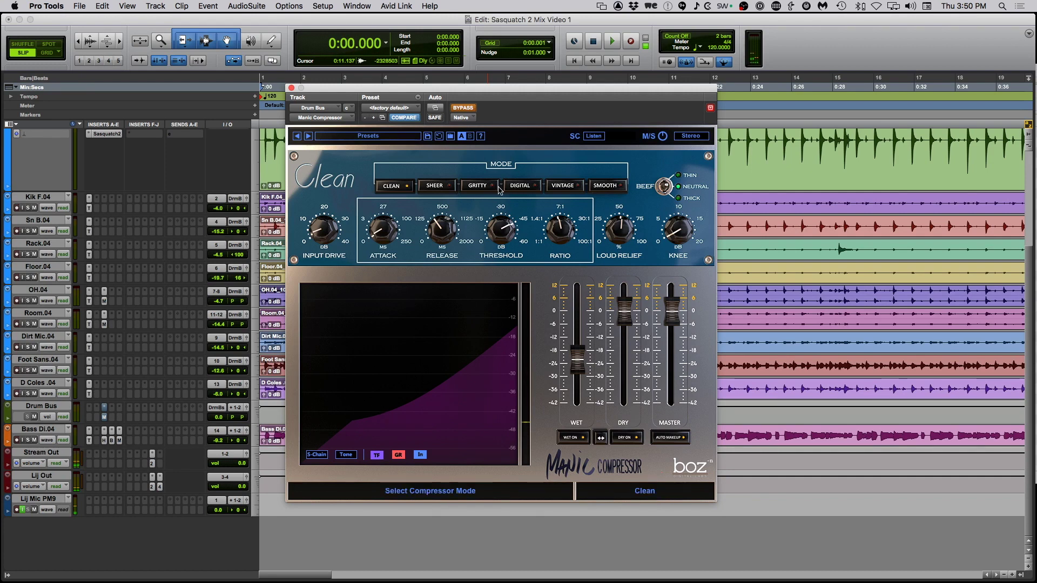
Play the drums with the Clean-mode Manic Compressor on the Drum Bus bypassed and active to compare the sound.
key(space)
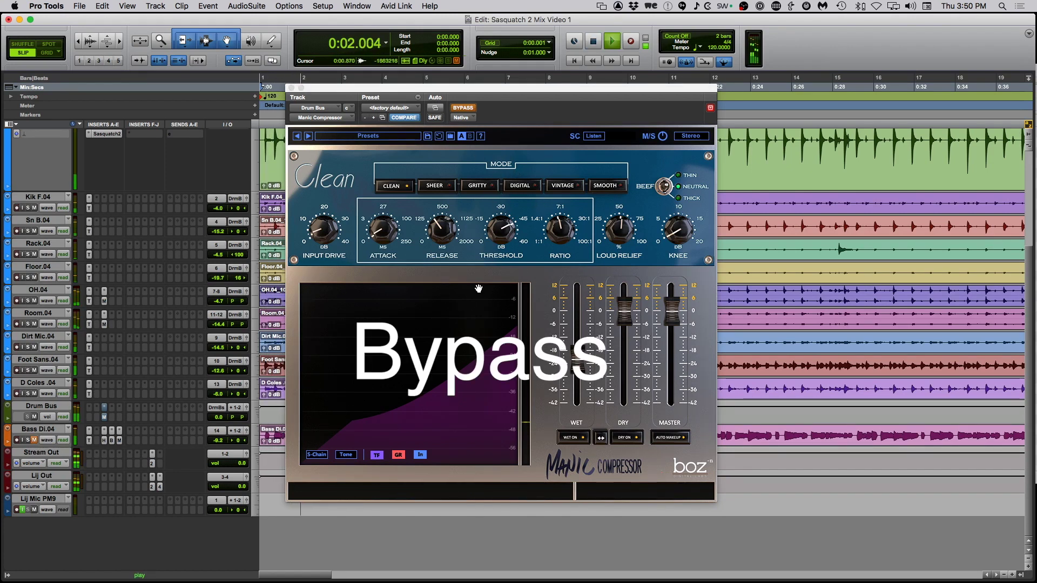
mouse_move(484, 226)
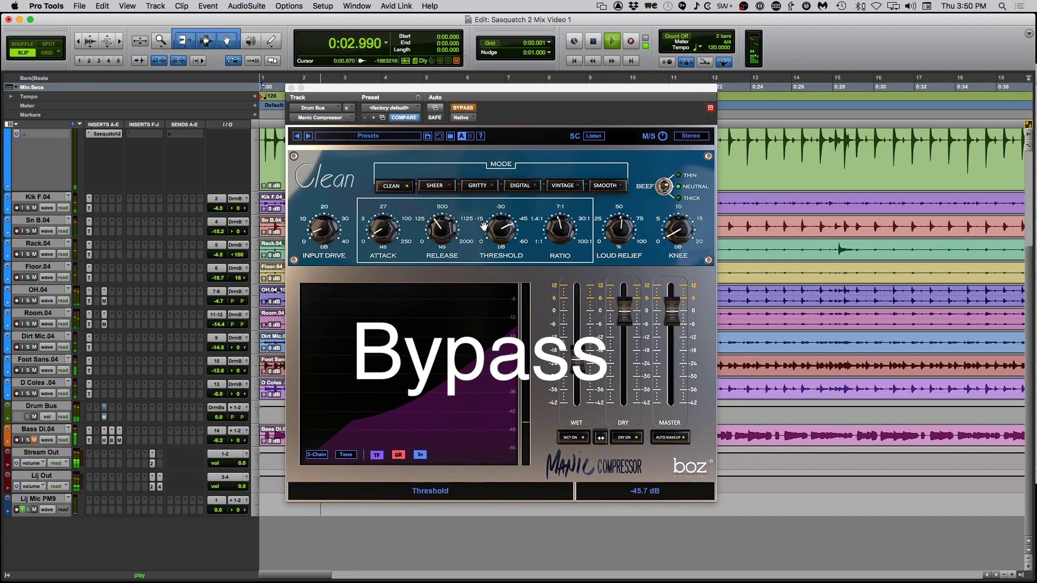
click(463, 108)
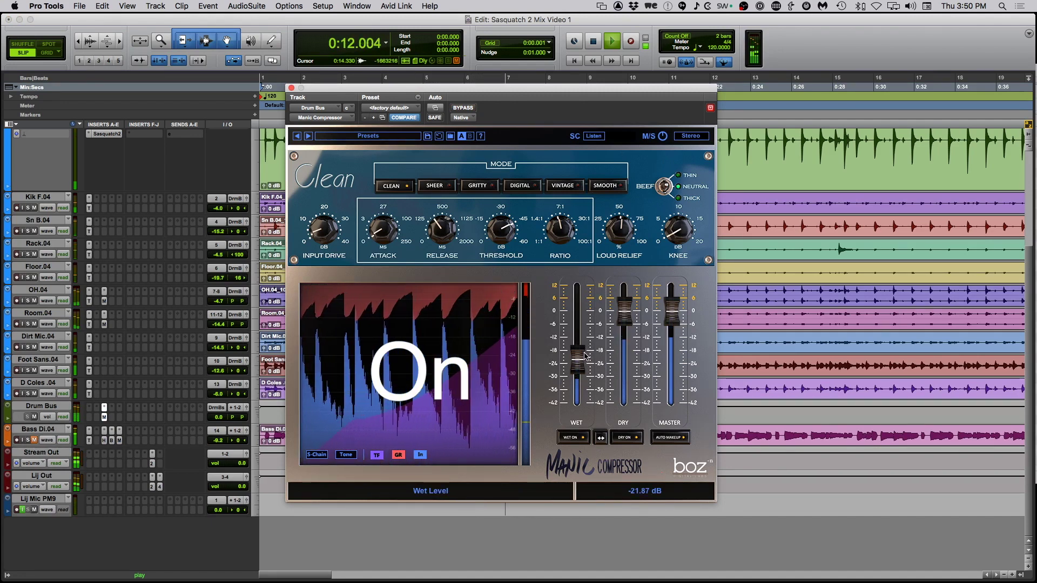
click(462, 108)
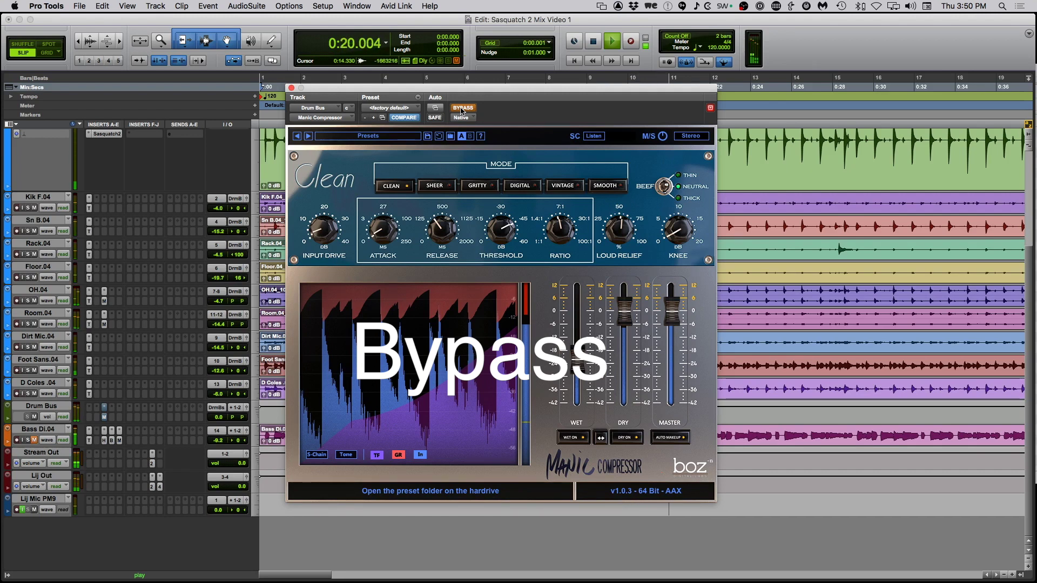
click(462, 109)
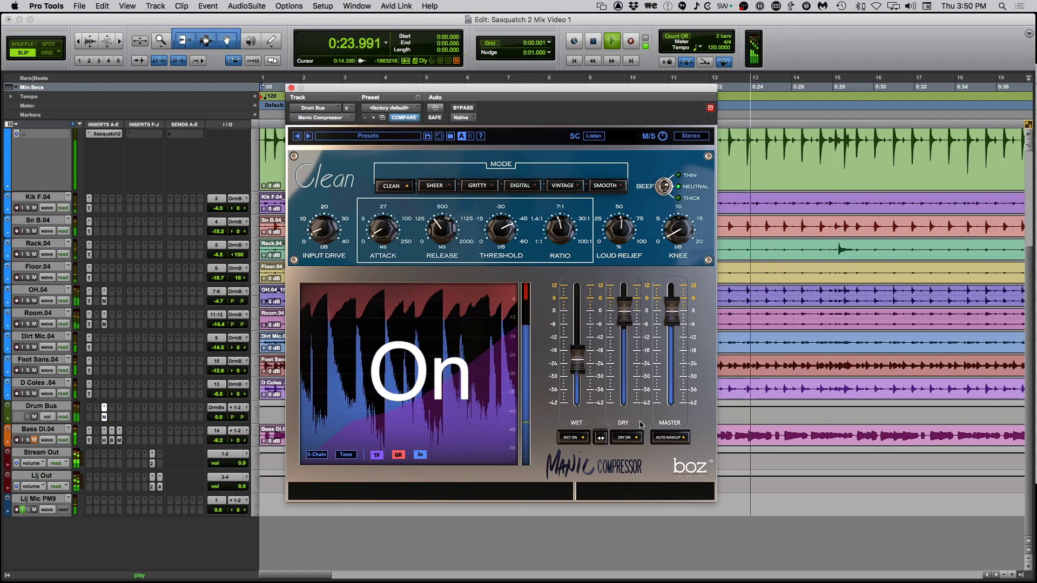
Compare the Drum Bus compressor's wet and dry outputs during playback, leave both enabled, and close the plugin after stopping.
mouse_move(593, 369)
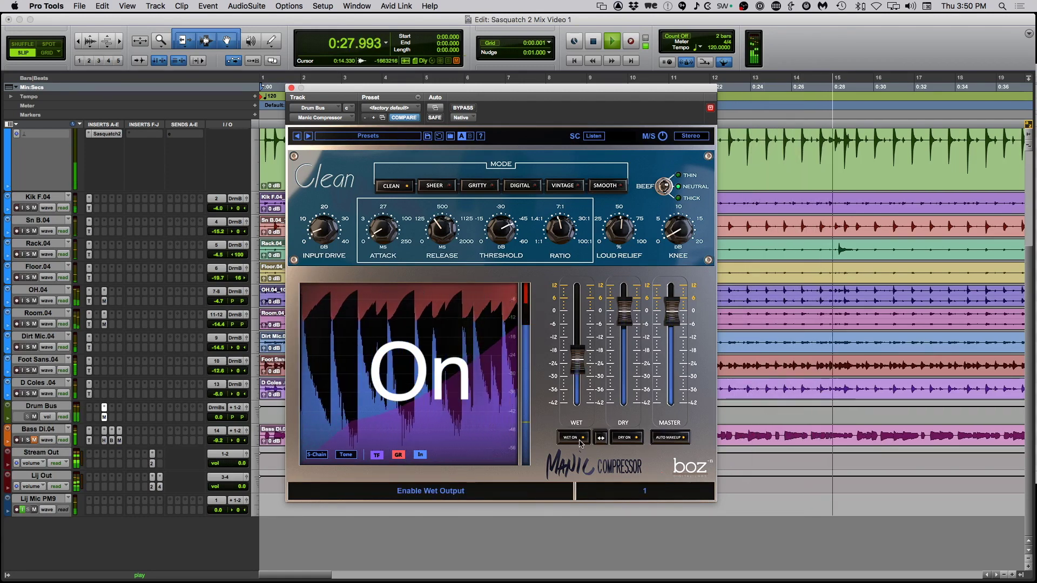
click(628, 438)
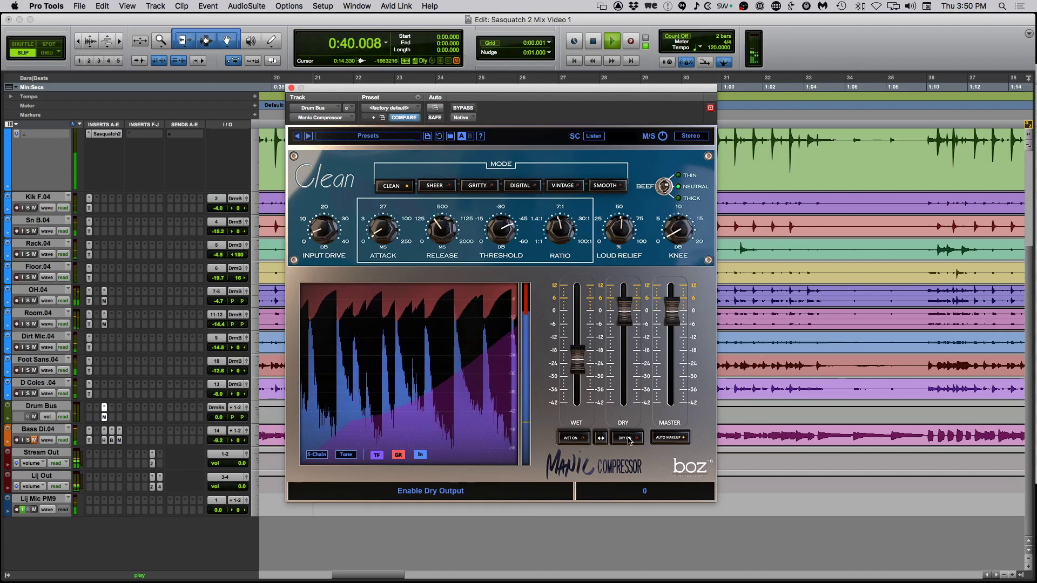
click(564, 438)
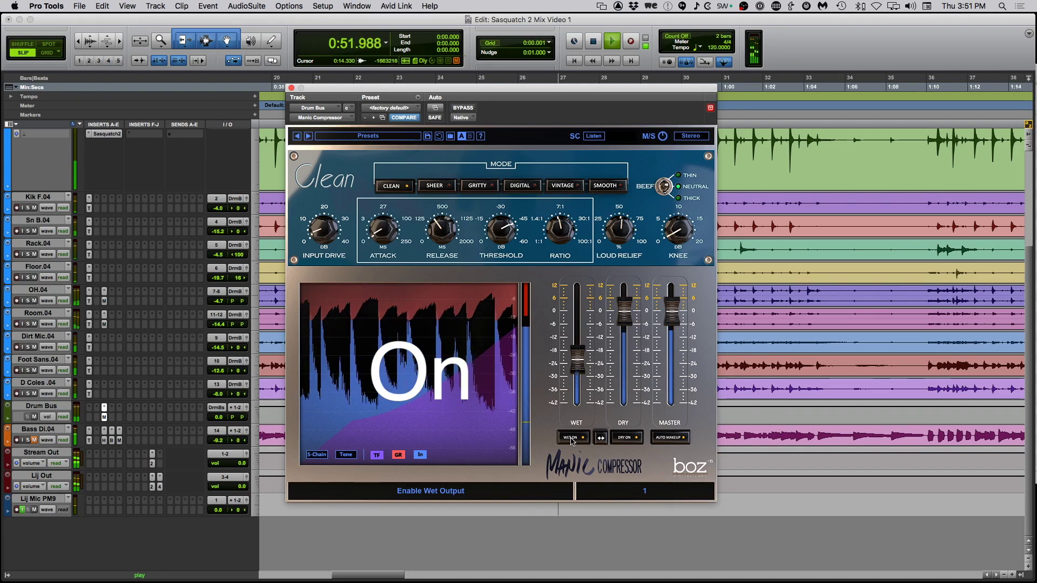
key(space)
key(super+w)
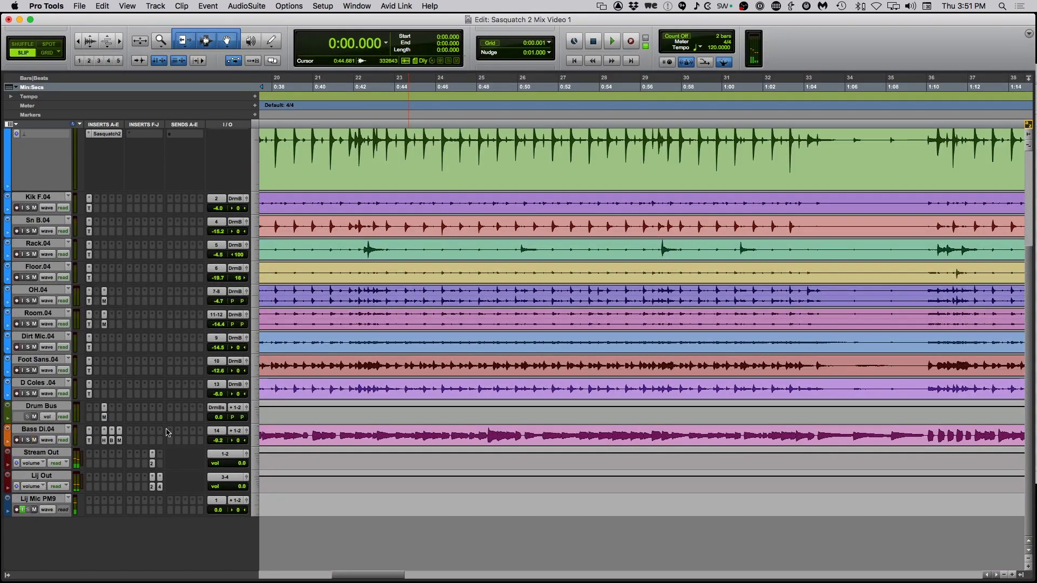
Inspect the Hoser, Big Clipper and Manic Compressor inserts on the Bass DI.04 track one after another.
click(104, 440)
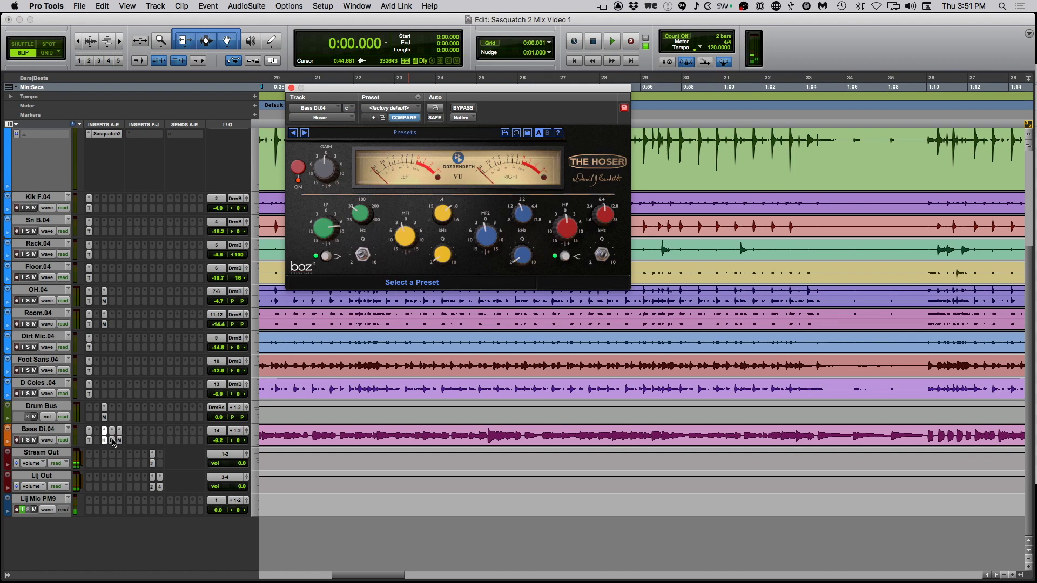
click(112, 440)
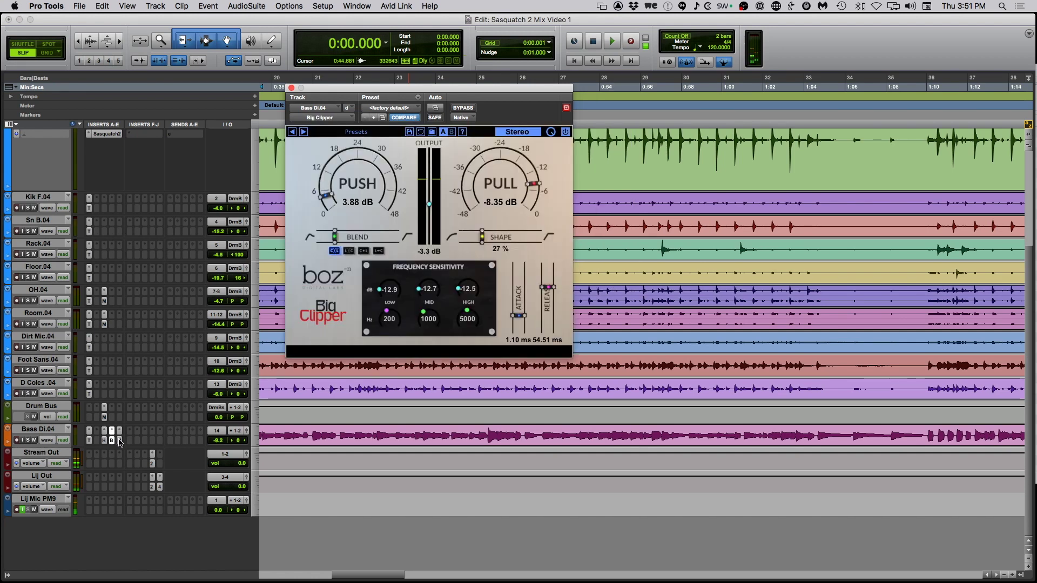
click(120, 440)
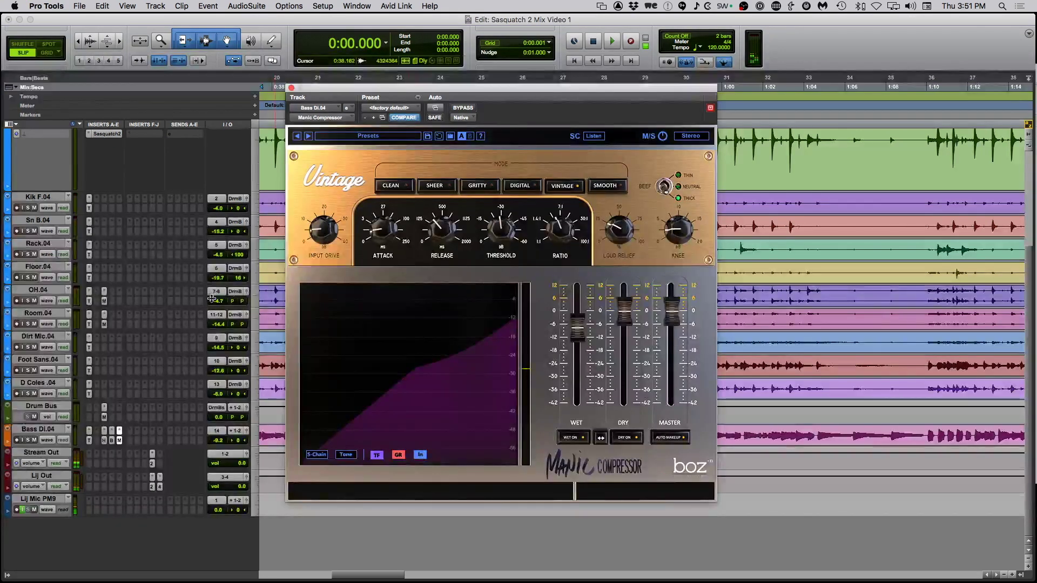
Bypass all three plugins on Bass DI.04, solo the track, and play the unprocessed bass.
super+click(105, 431)
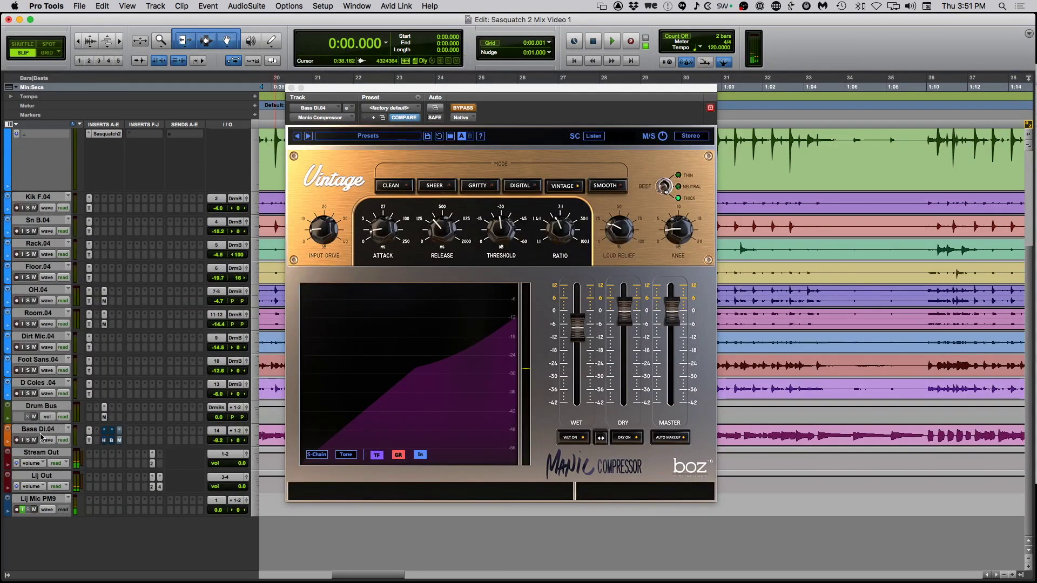
click(33, 440)
key(space)
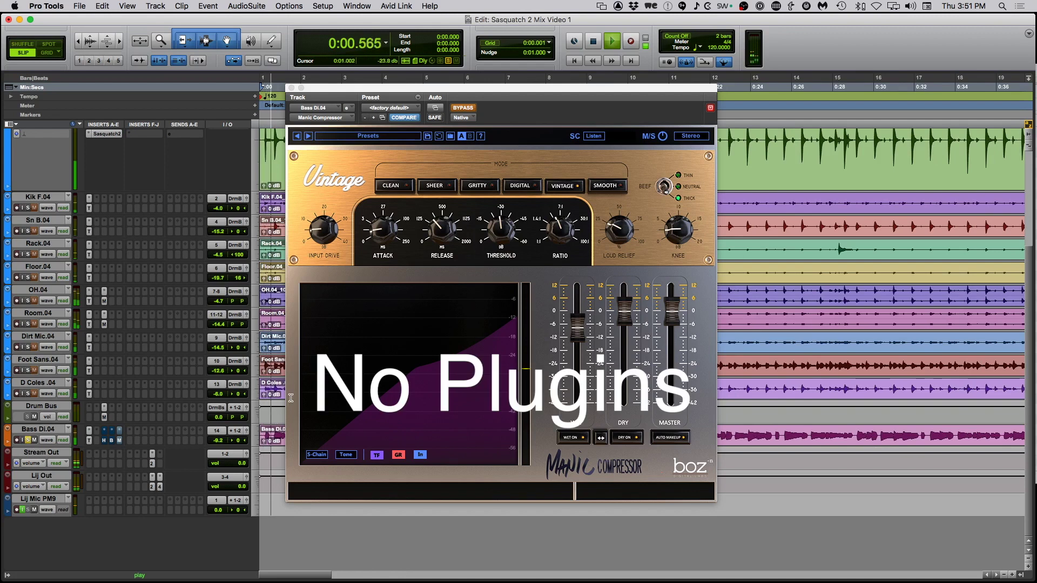
key(space)
Compare the soloed bass with its plugins active and bypassed, leave them active, unsolo Bass DI.04, and close the plugin window.
super+click(106, 442)
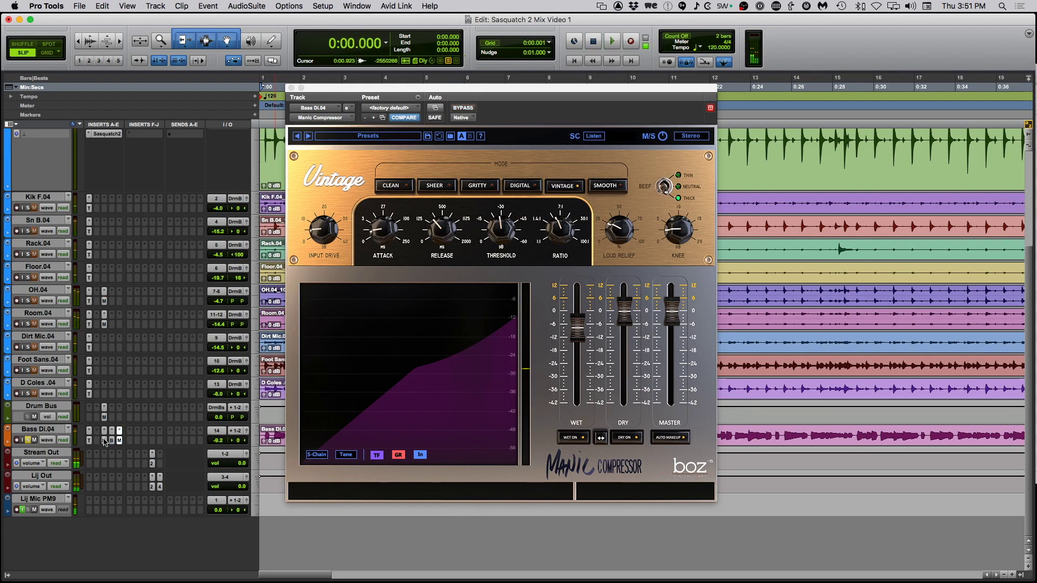
key(space)
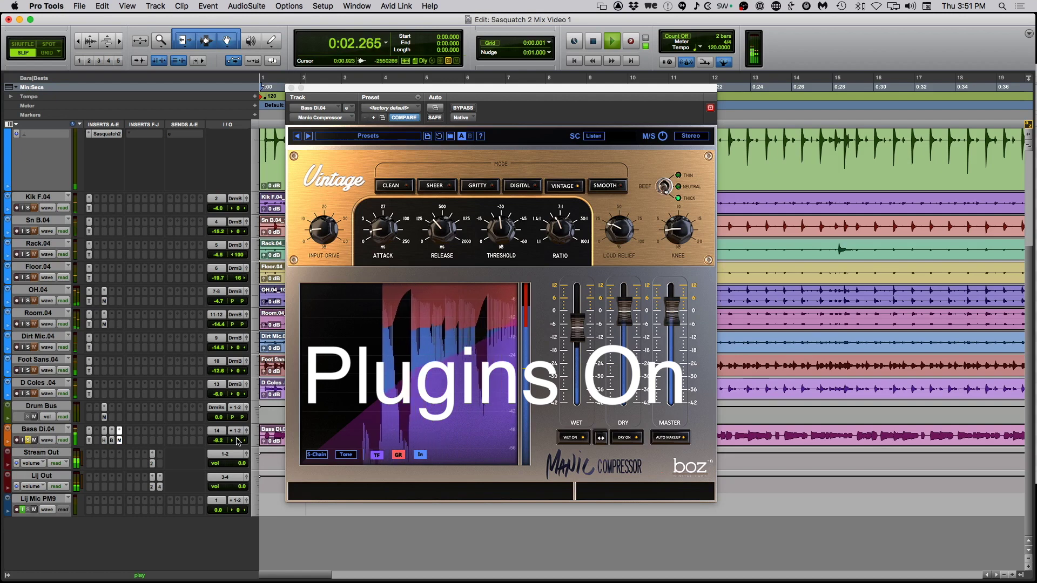
click(104, 441)
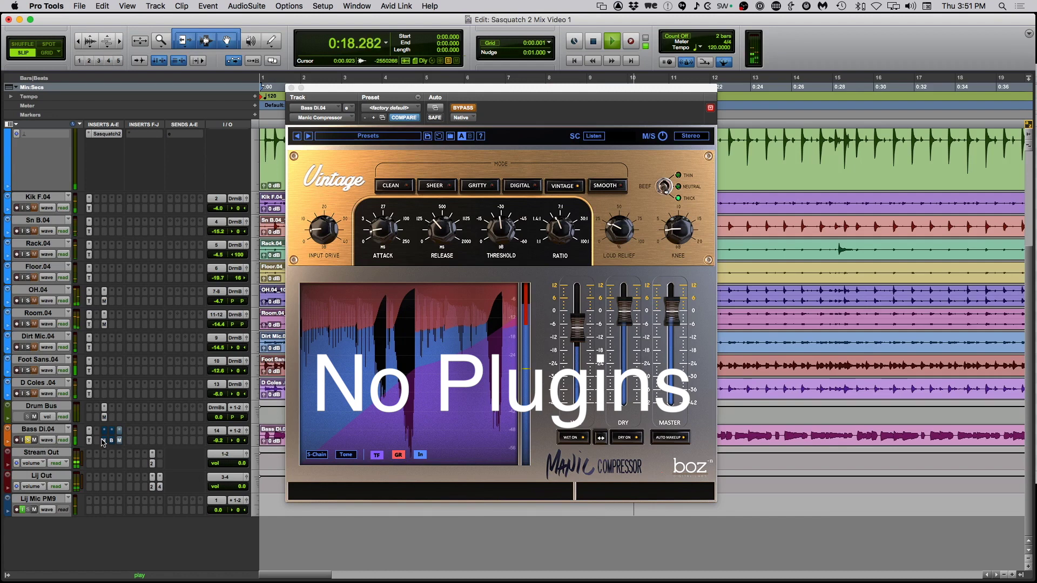
click(104, 442)
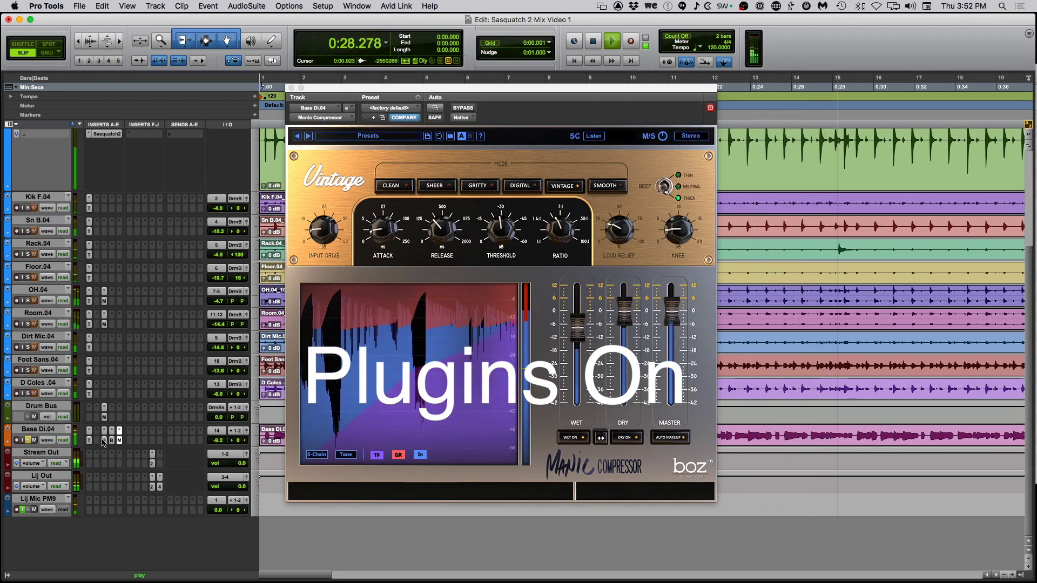
key(space)
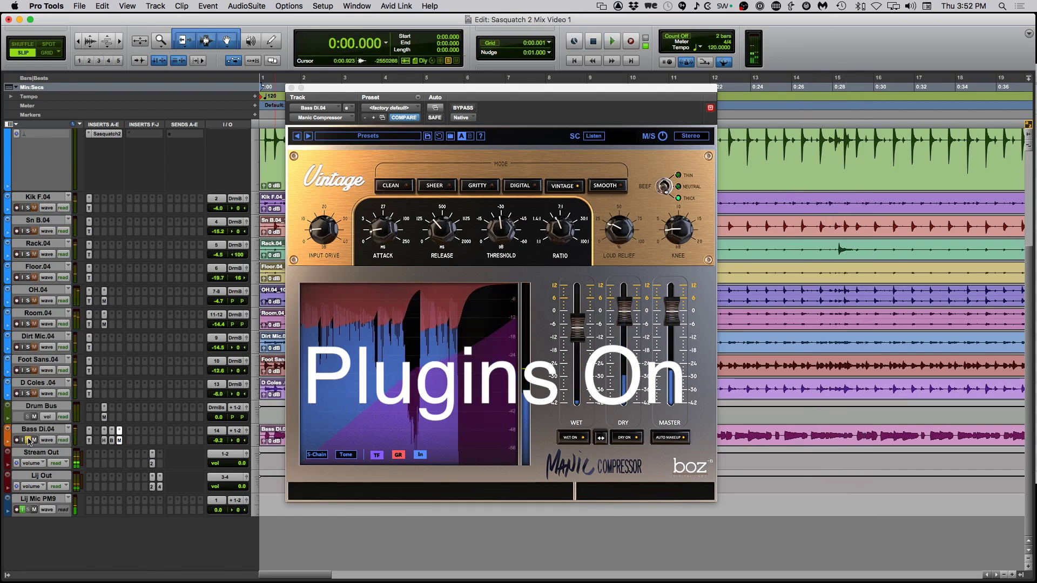
key(super+w)
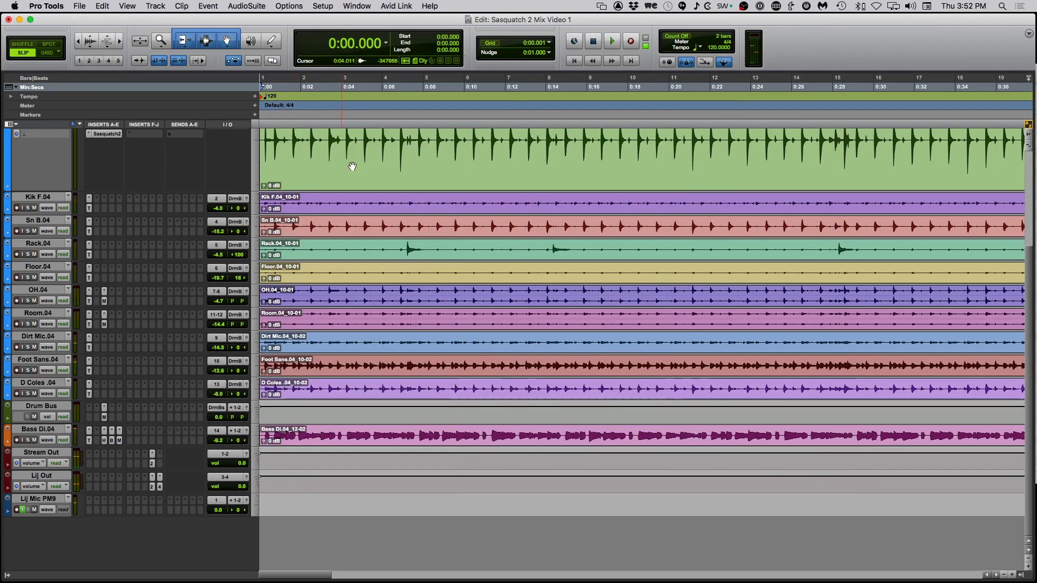
Open Sasquatch Kick Machine 2 on Kik B.04, reposition its window, and view the preset list while keeping the Lij 2 preset.
scroll(357, 178, up, 4)
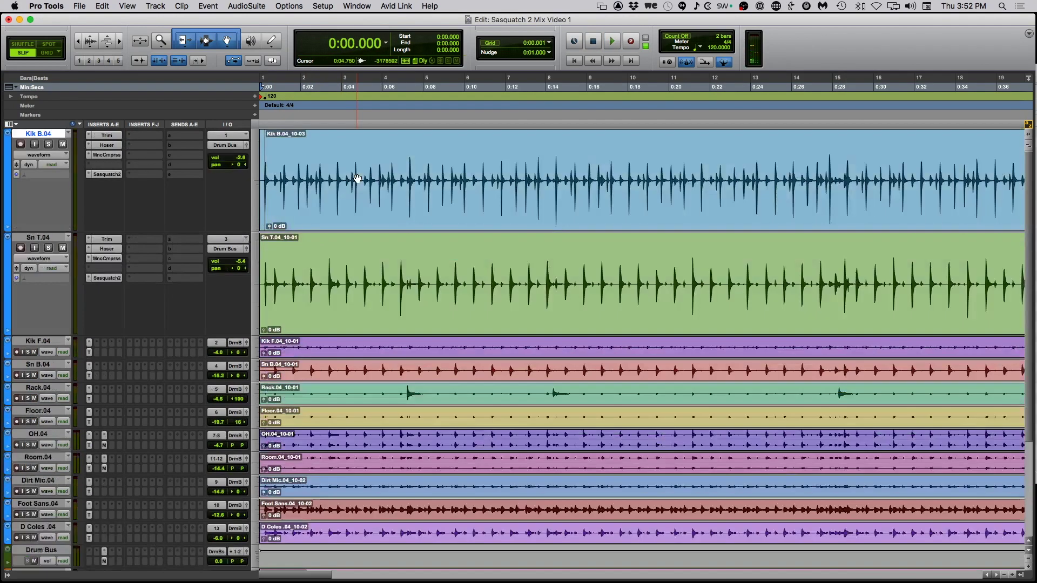
click(104, 175)
drag(510, 93, 536, 133)
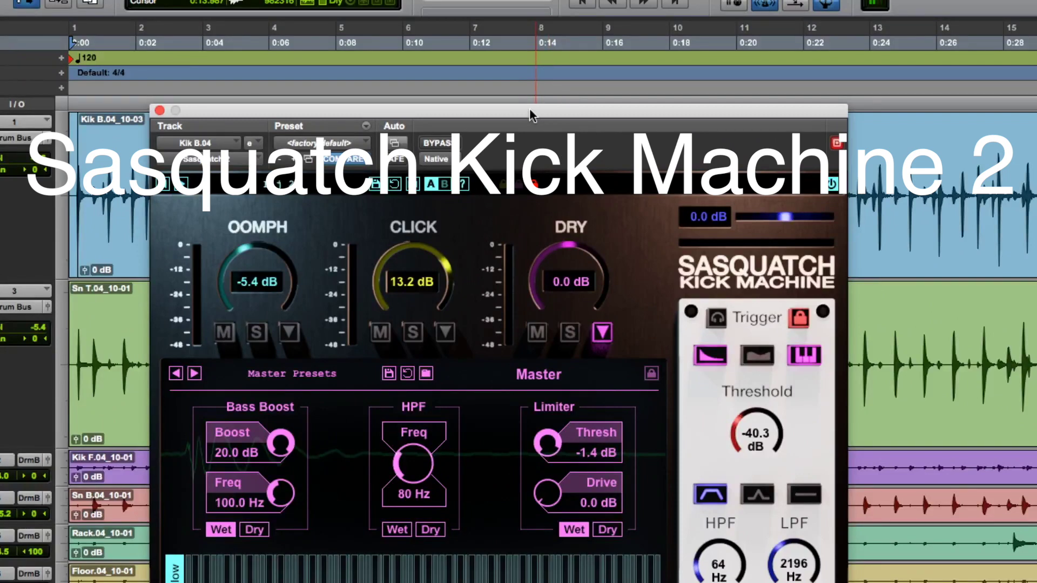
drag(532, 115, 501, 20)
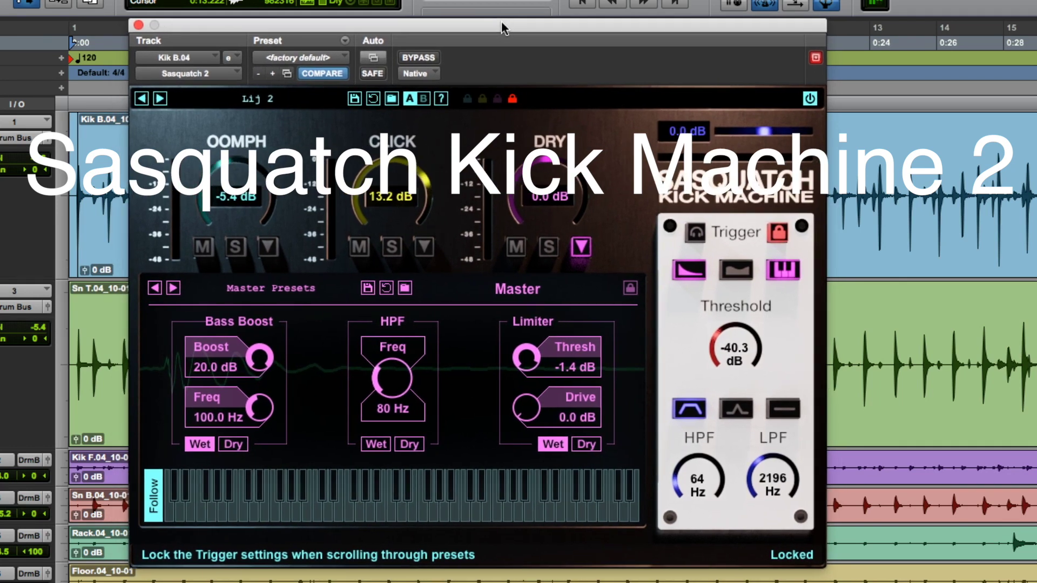
click(244, 99)
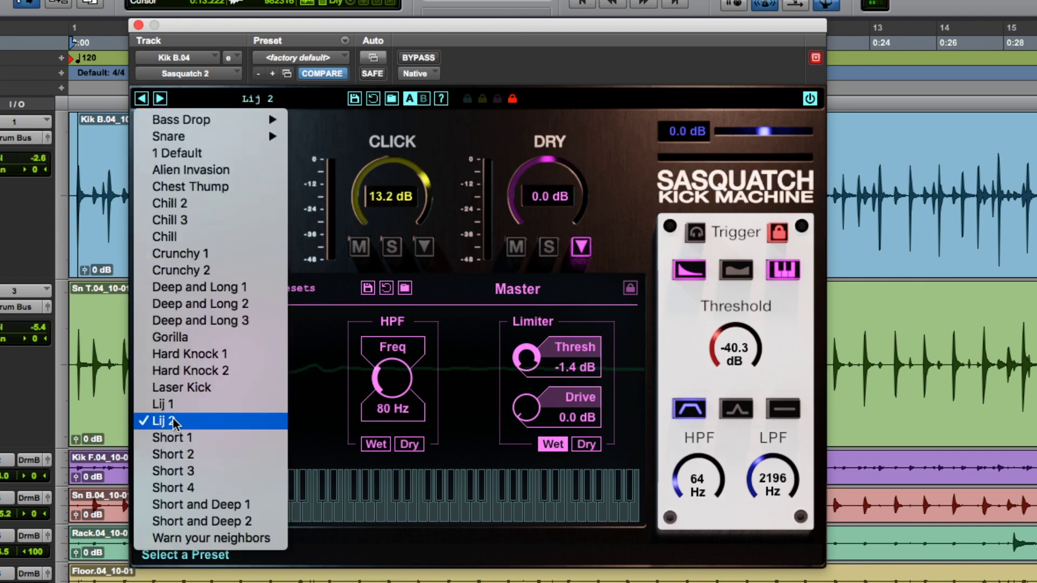
click(462, 134)
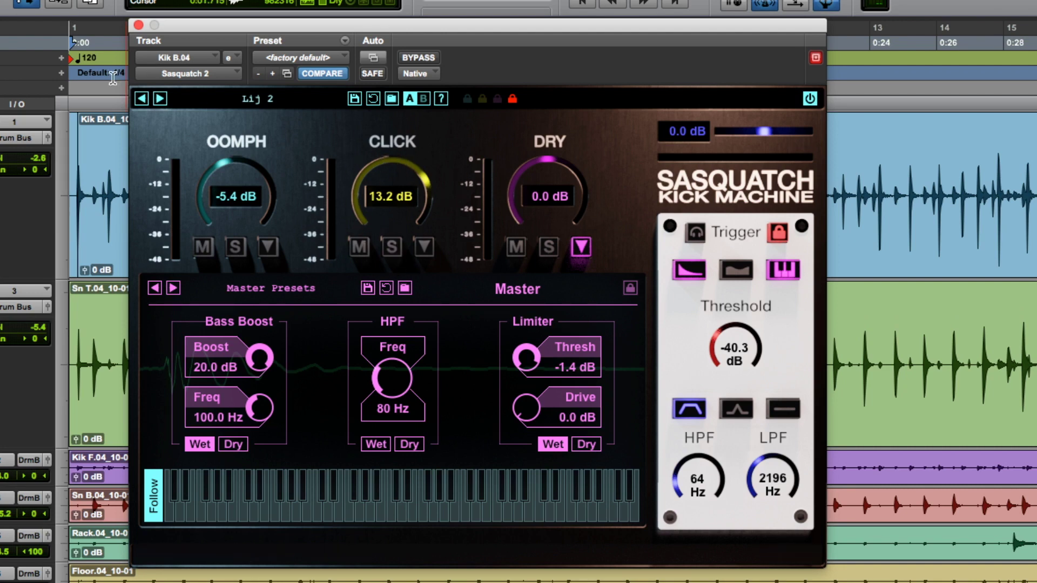
Play the mix with all plugins active while the Kik B.04 Sasquatch Kick Machine 2 window is in view.
click(138, 26)
key(super+bracketleft)
key(super+bracketleft)
key(super+bracketleft)
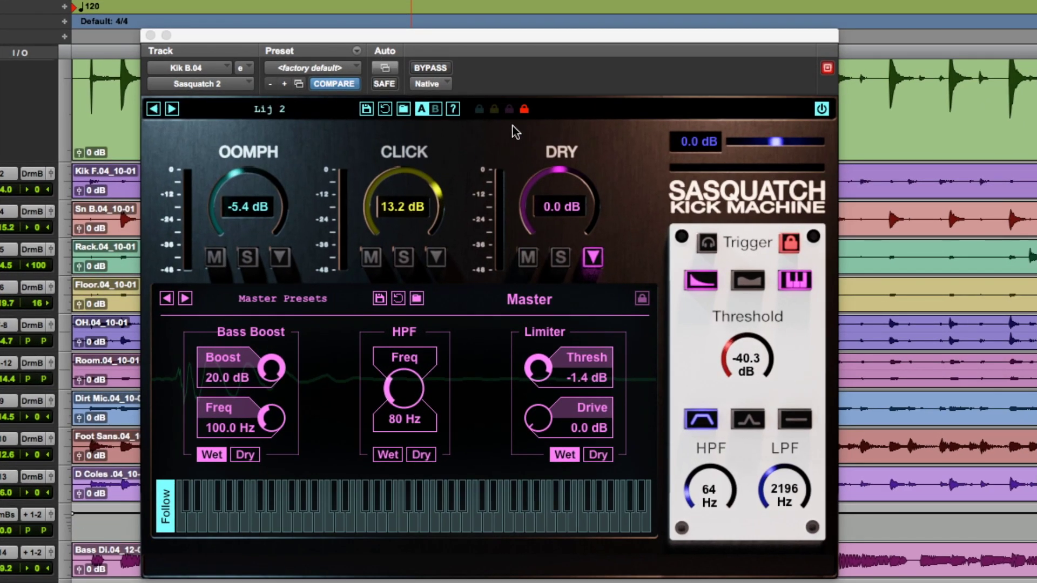
key(space)
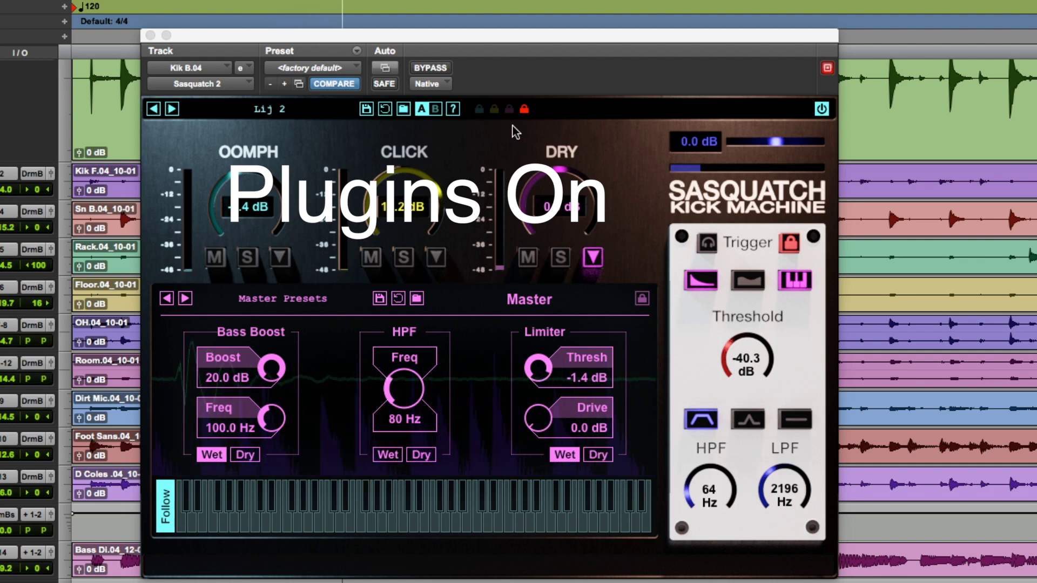
mouse_move(473, 35)
mouse_down()
mouse_move(481, 22)
mouse_move(475, 31)
mouse_up()
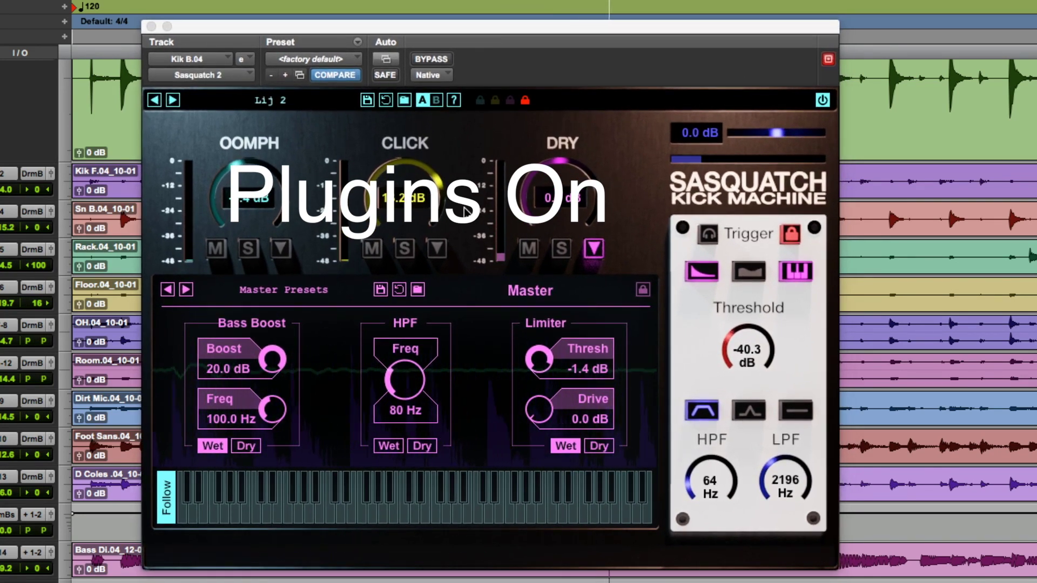